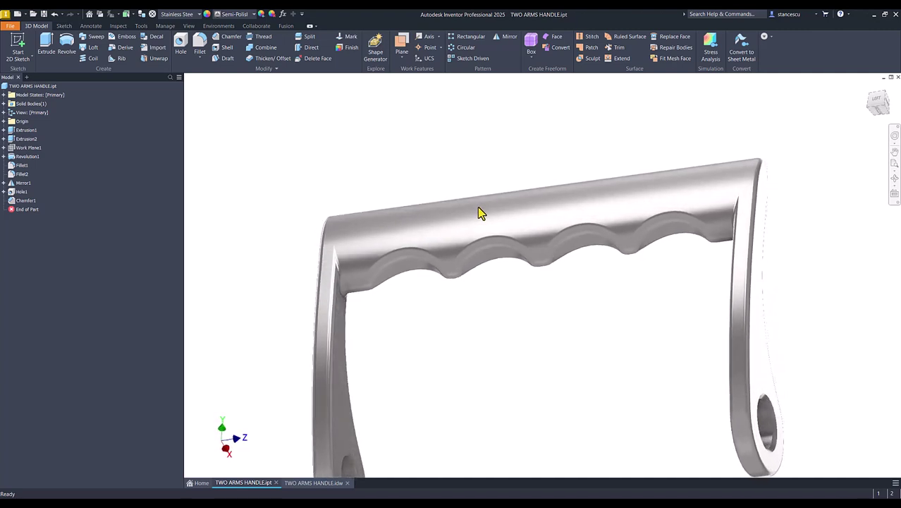
# - Inspect the finished handle model from several angles and bring up its TWO ARMS HANDLE.idw drawing
pyautogui.scroll(-5, 557, 235)
pyautogui.keyDown('shift'); pyautogui.moveTo(599, 258); pyautogui.dragTo(466, 304, button='middle'); pyautogui.keyUp('shift')
pyautogui.press('F6')
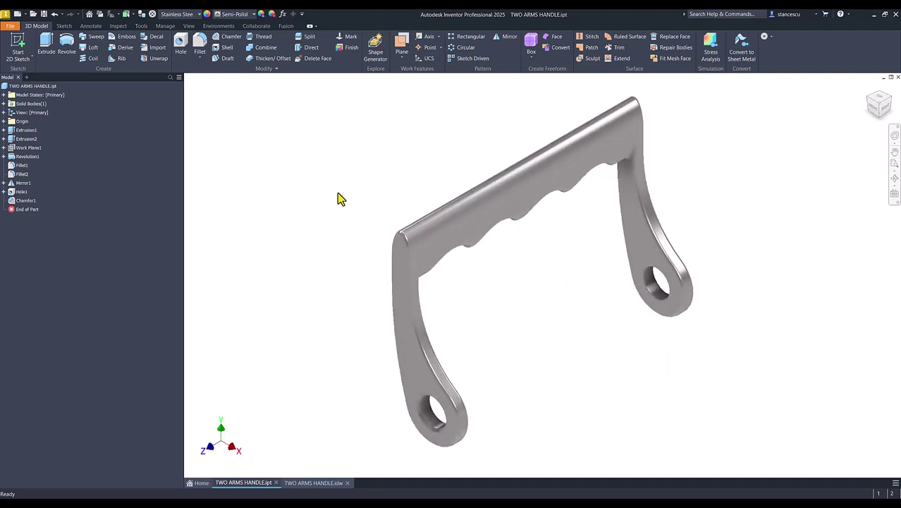
pyautogui.click(315, 483)
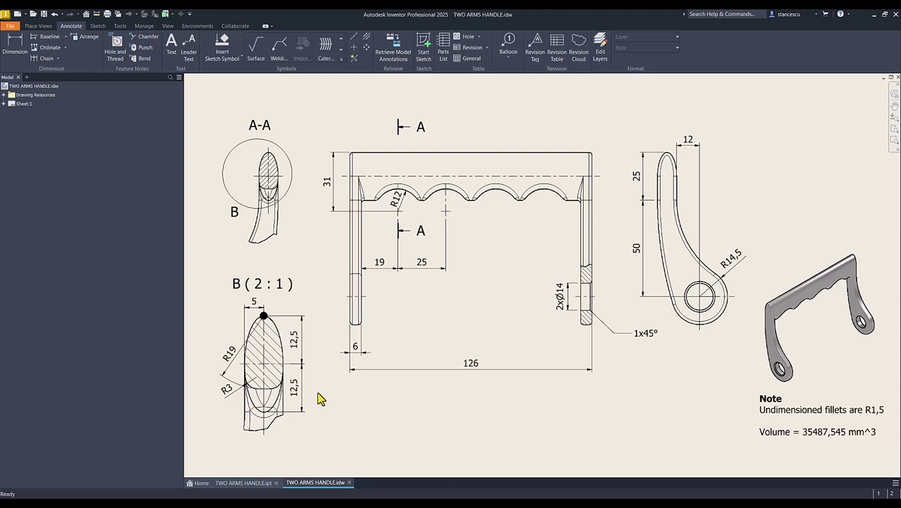
# - Examine the elliptical grip profile and its width, height and radius dimensions in detail view B of the drawing
pyautogui.click(279, 333)
pyautogui.press('Escape')
pyautogui.click(258, 307)
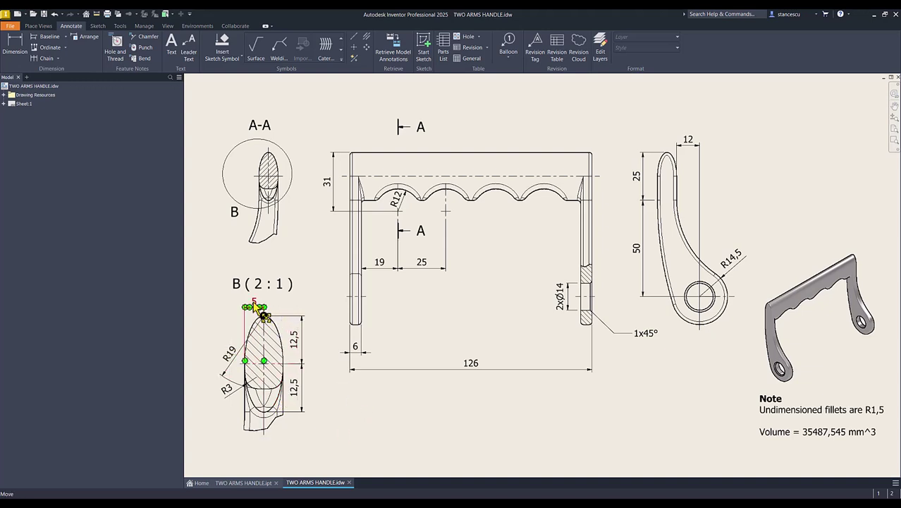
pyautogui.click(295, 338)
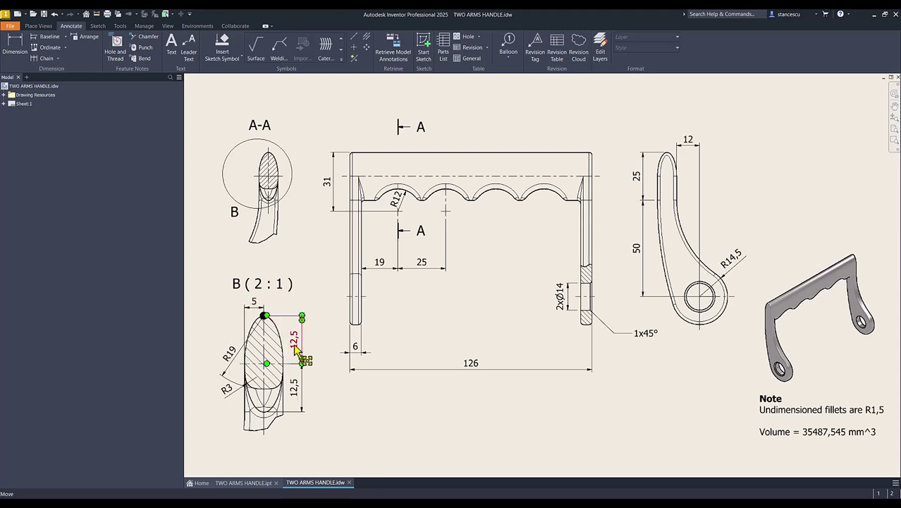
pyautogui.click(401, 443)
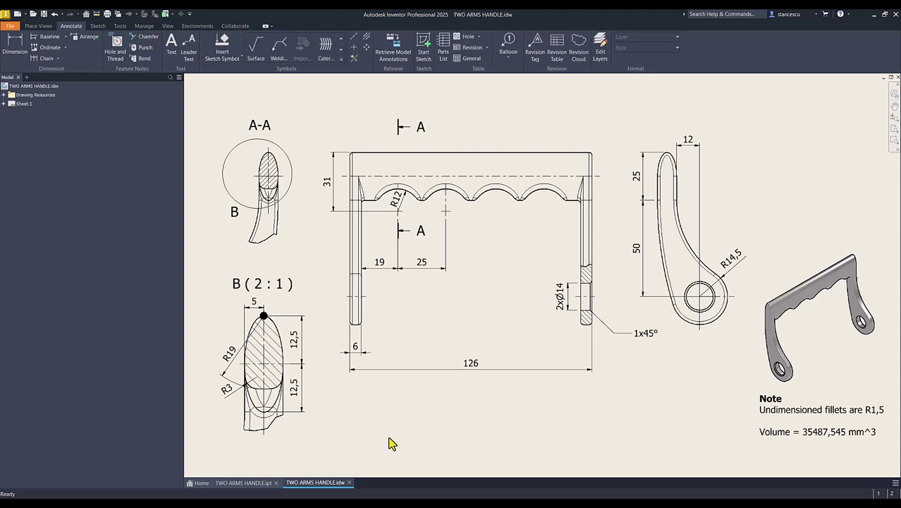
pyautogui.click(230, 357)
pyautogui.click(262, 374)
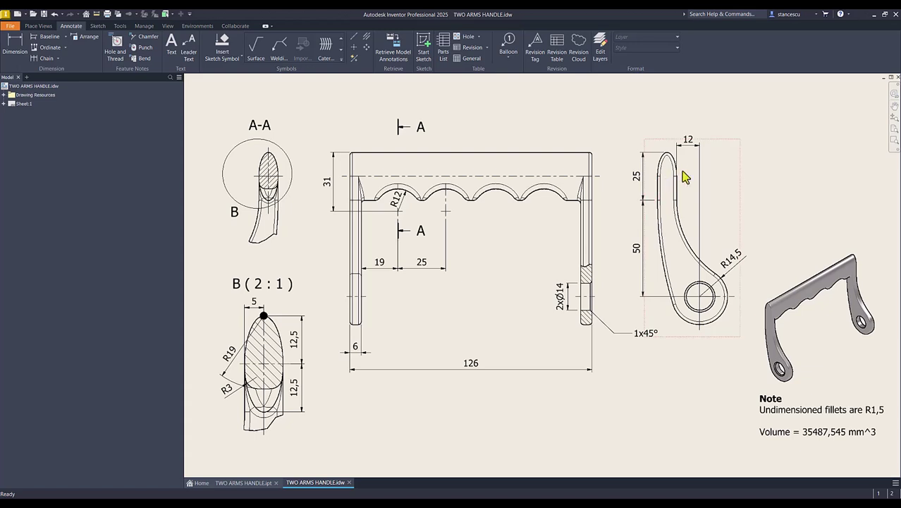
# - Examine the arm's height dimensions in the side view and compare the ellipse's lower end in detail view B
pyautogui.click(644, 200)
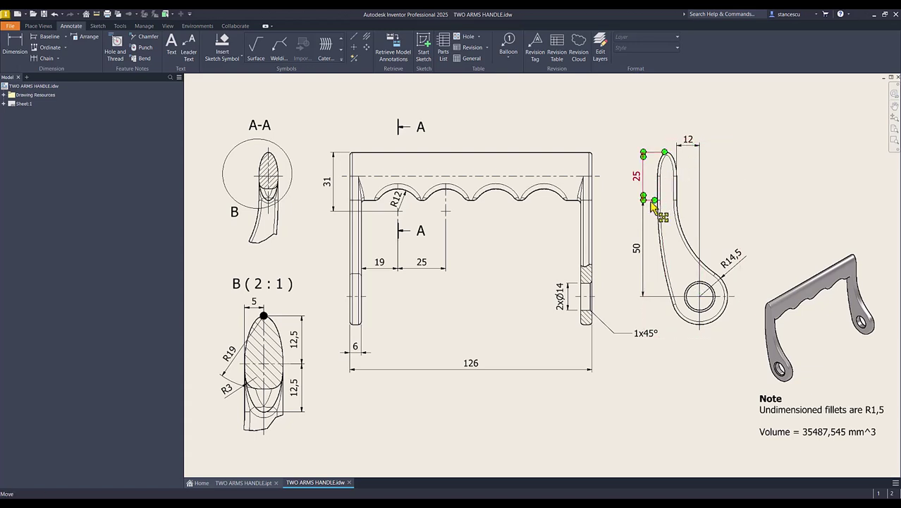
pyautogui.press('Escape')
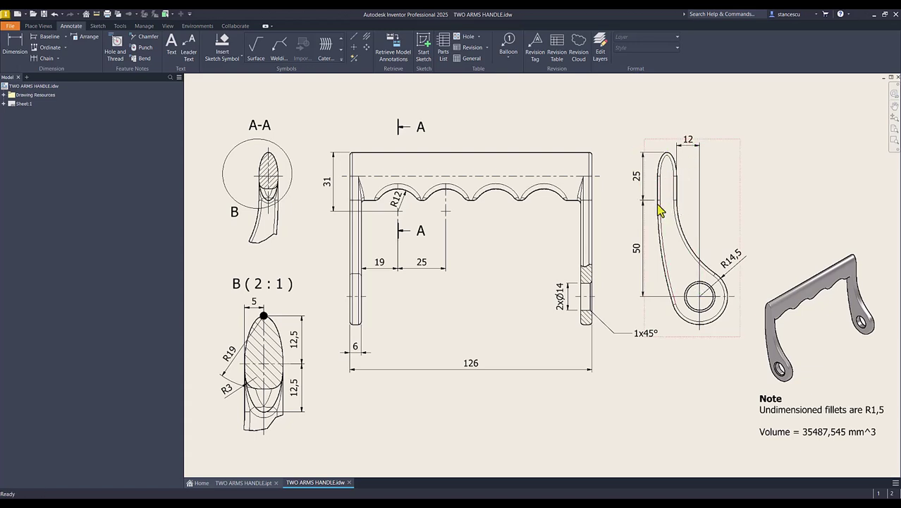
pyautogui.click(264, 412)
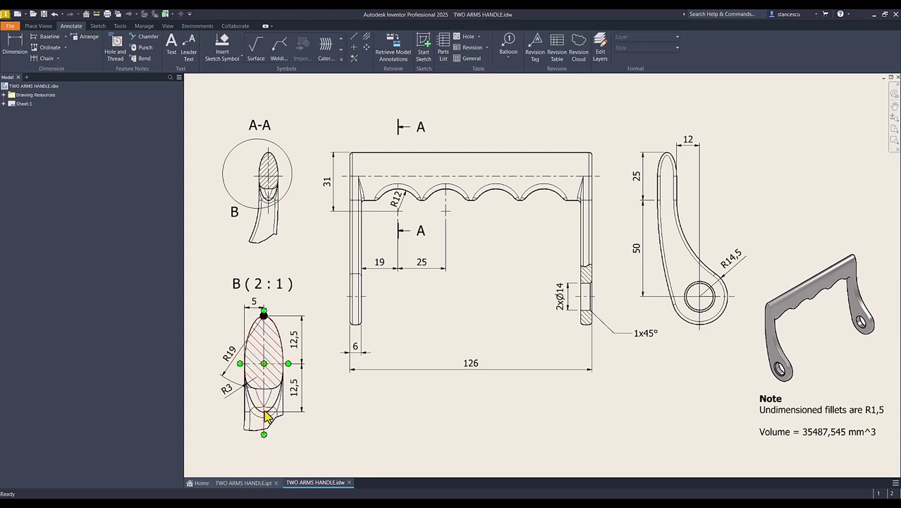
pyautogui.click(267, 416)
pyautogui.press('Escape')
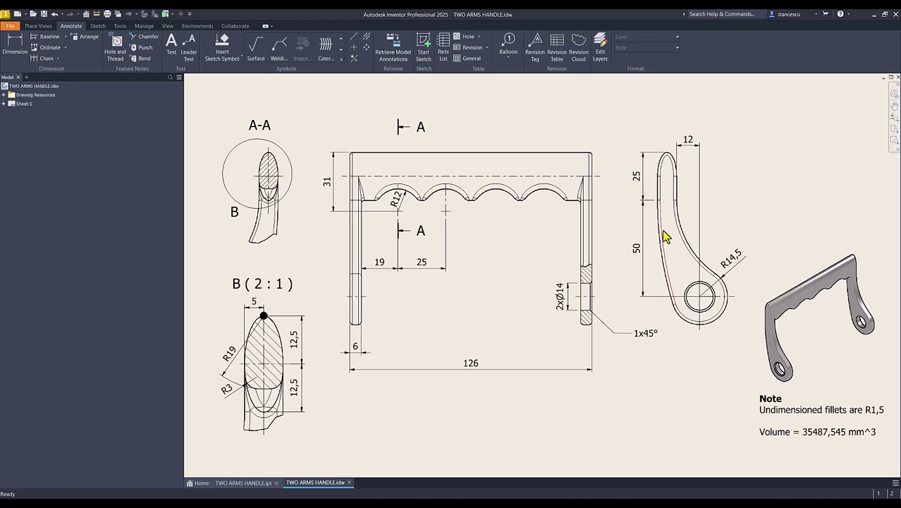
pyautogui.click(639, 250)
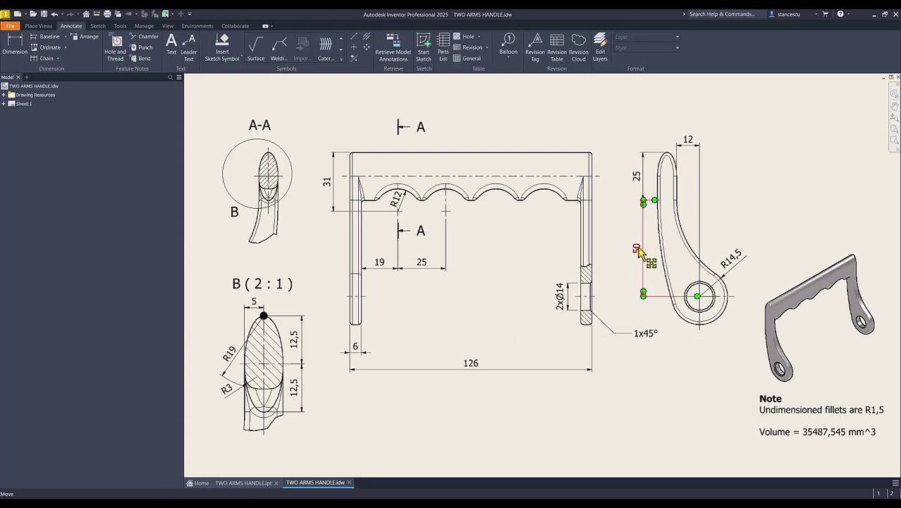
pyautogui.click(772, 165)
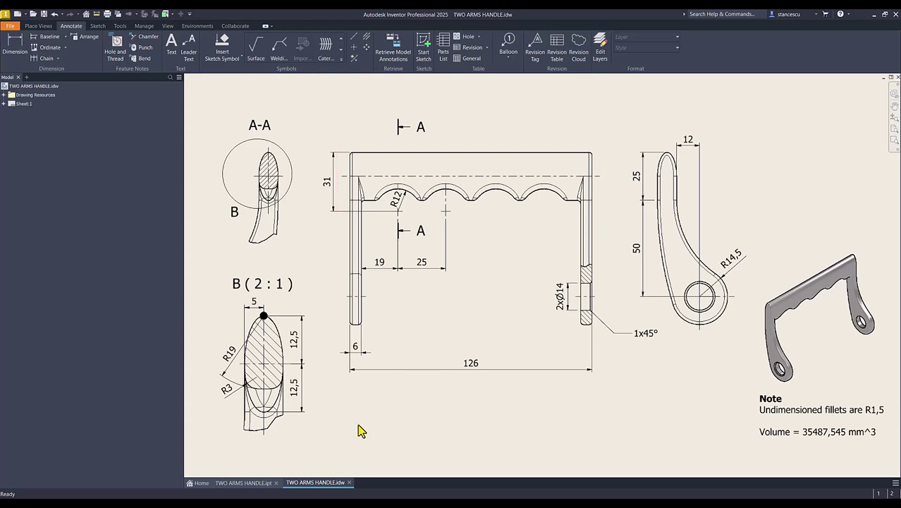
# - Create a new part from the metric Standard (mm).ipt template and start a 2D sketch on the front XY plane
pyautogui.click(17, 14)
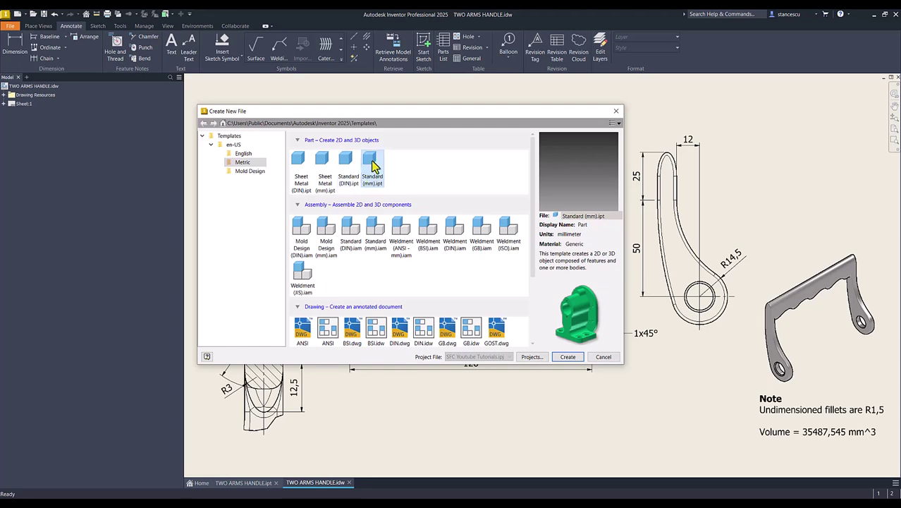
pyautogui.doubleClick(372, 164)
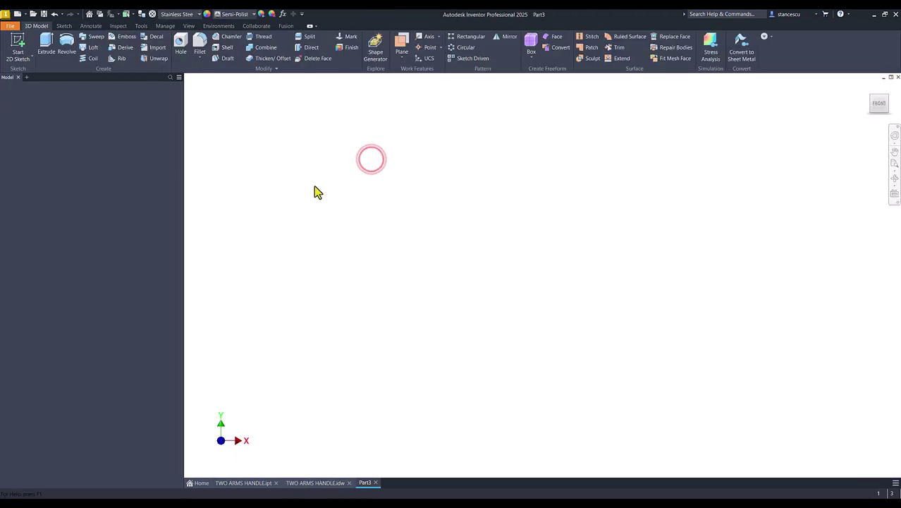
pyautogui.click(19, 52)
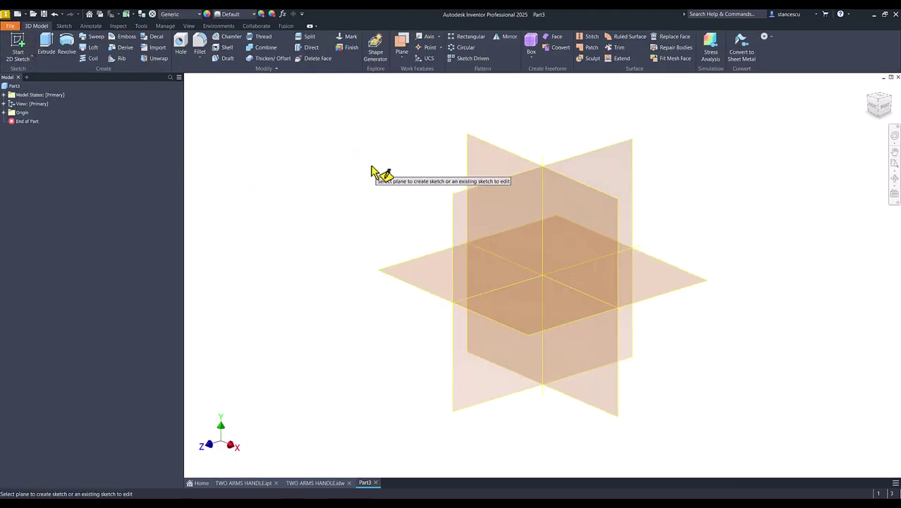
pyautogui.click(486, 156)
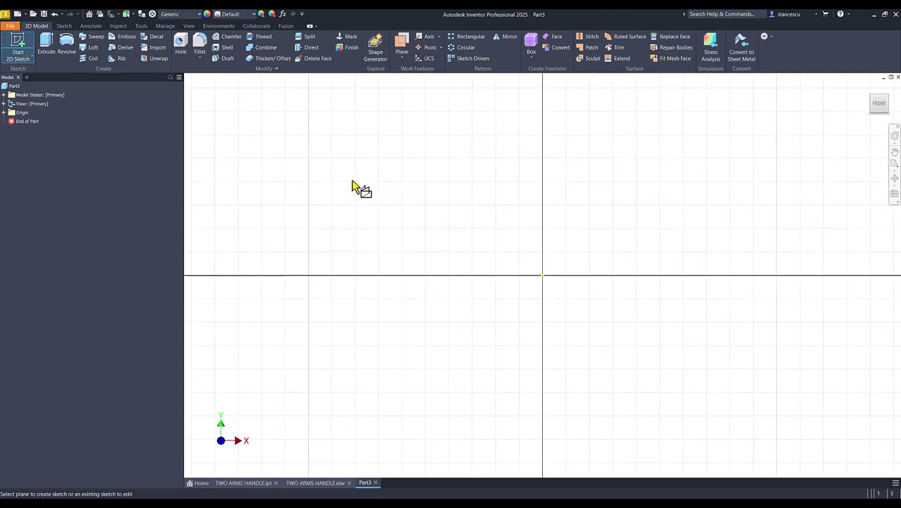
# - Sketch an upright ellipse above and to the left of the origin, with a vertical radius of about 4 mm
pyautogui.click(67, 44)
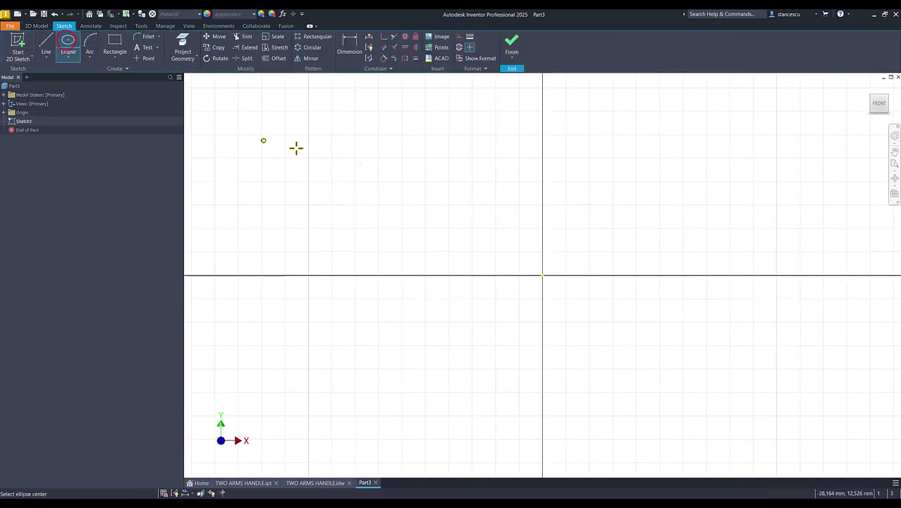
pyautogui.click(457, 117)
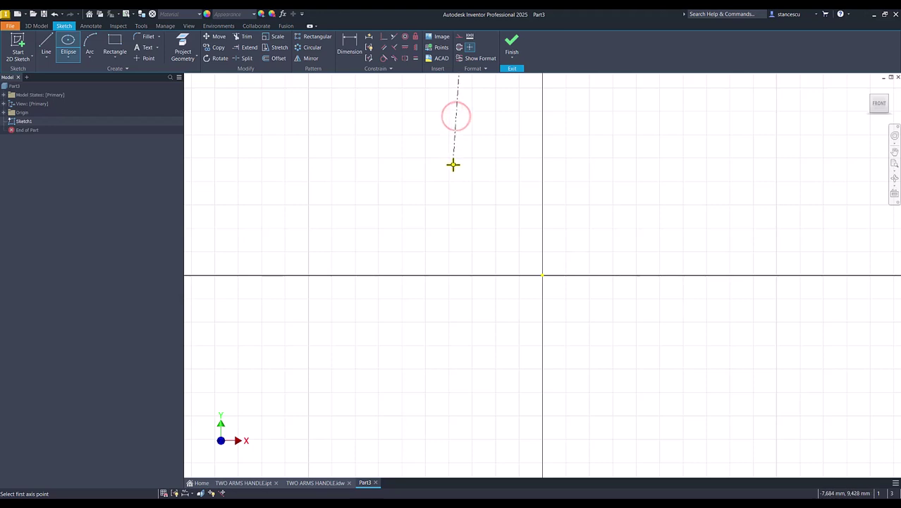
pyautogui.click(457, 163)
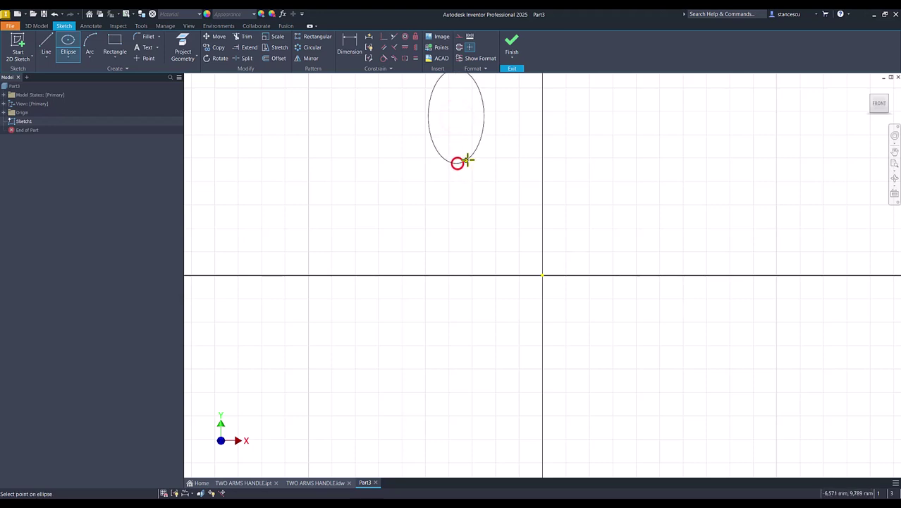
pyautogui.click(474, 153)
# - Dimension the ellipse's vertical radius and set it to 12.5 mm
pyautogui.click(351, 48)
pyautogui.click(430, 154)
pyautogui.click(405, 151)
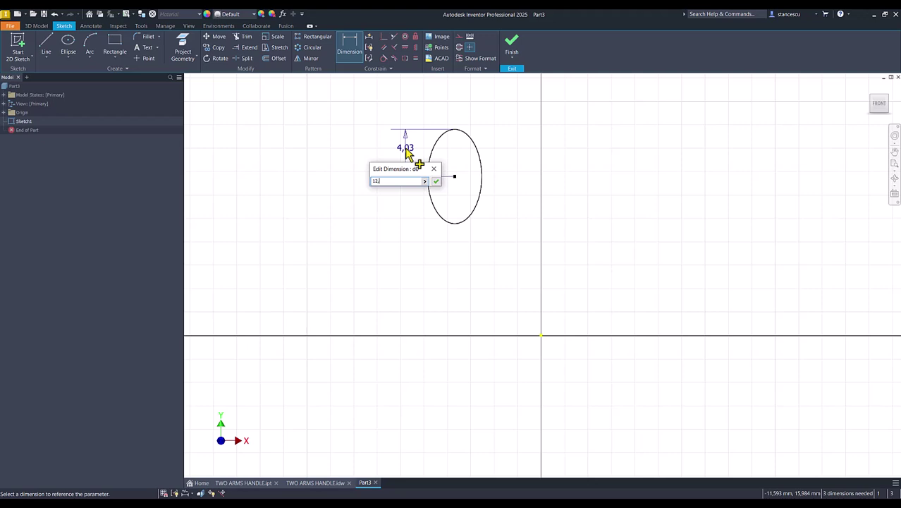
pyautogui.press('Return')
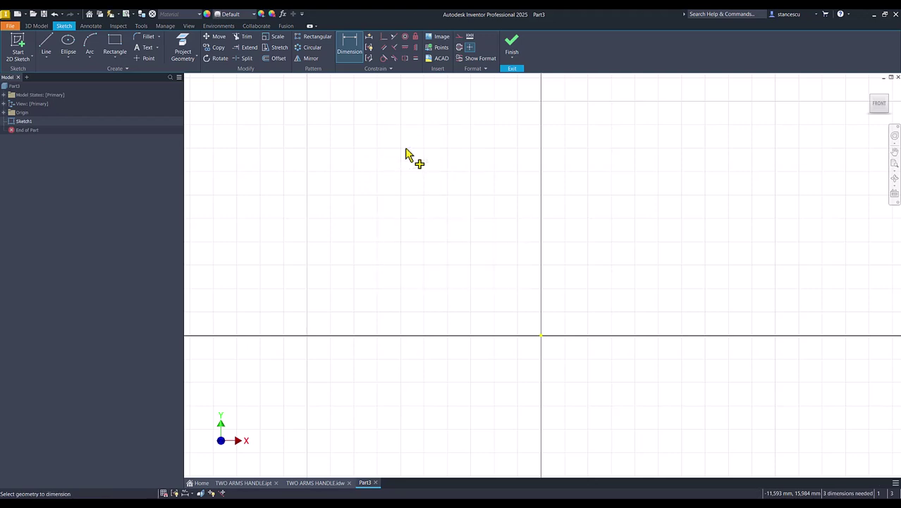
# - Dimension the ellipse's horizontal radius and set it to 5 mm
pyautogui.press('Num_Lock')
pyautogui.press('Home')
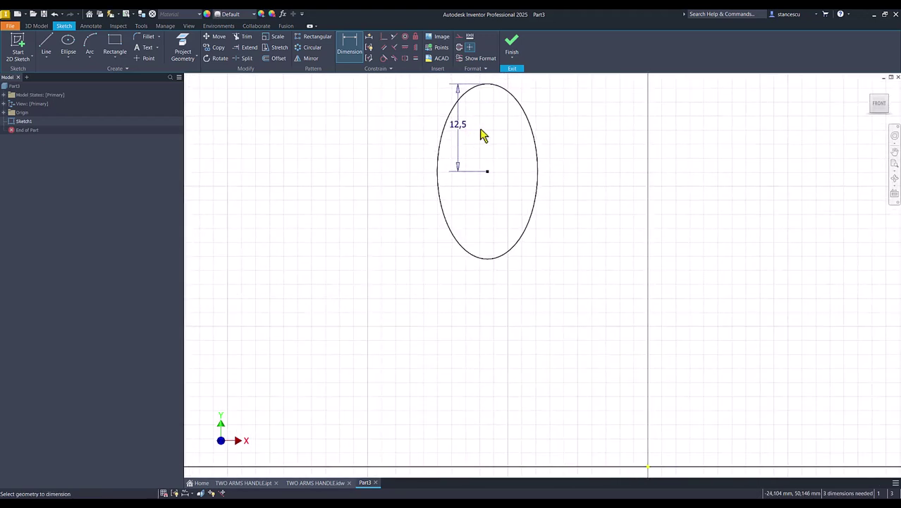
pyautogui.click(455, 239)
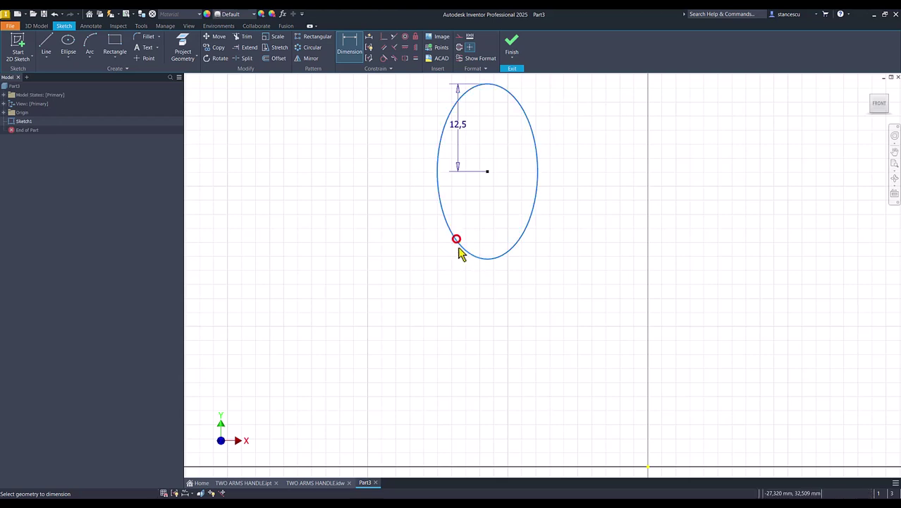
pyautogui.click(455, 307)
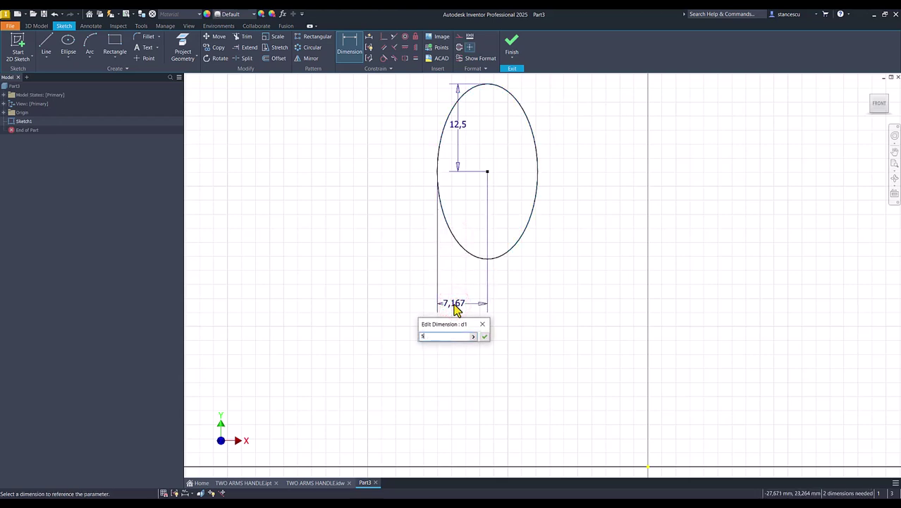
pyautogui.write('5')
pyautogui.press('Return')
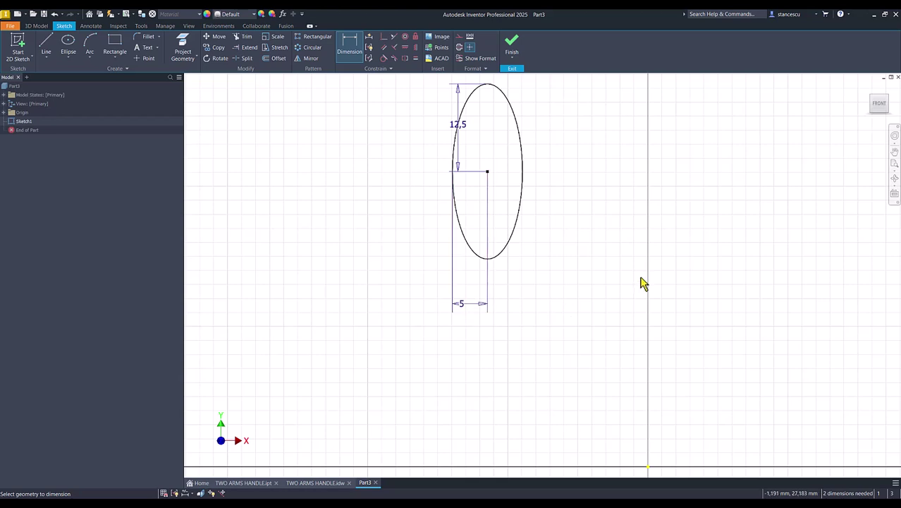
# - Dimension the vertical distance from the origin to the ellipse's centre as 50 plus the vertical radius dimension (50+d0)
pyautogui.press('Num_Lock')
pyautogui.press('Home')
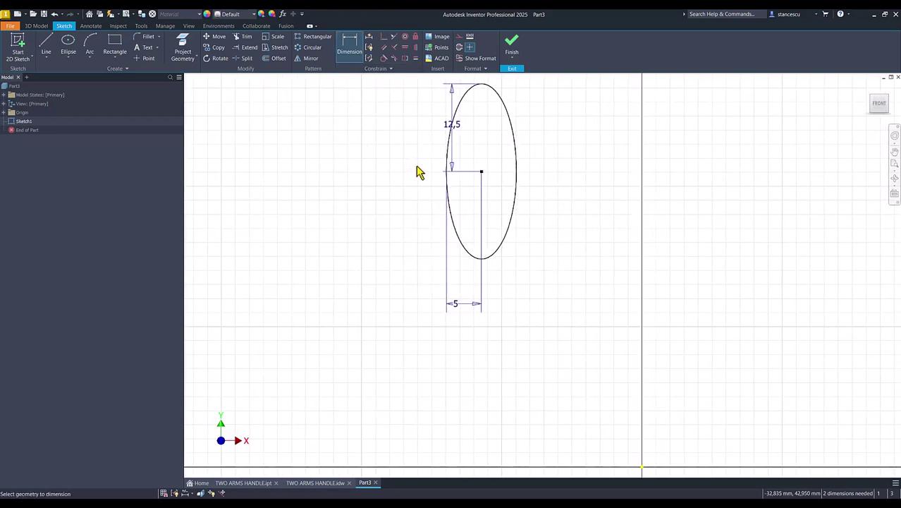
pyautogui.click(482, 172)
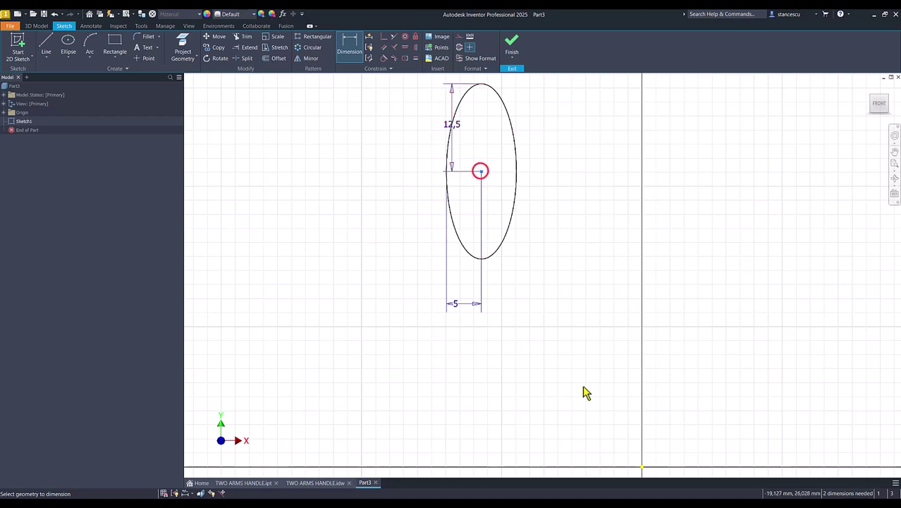
pyautogui.click(641, 465)
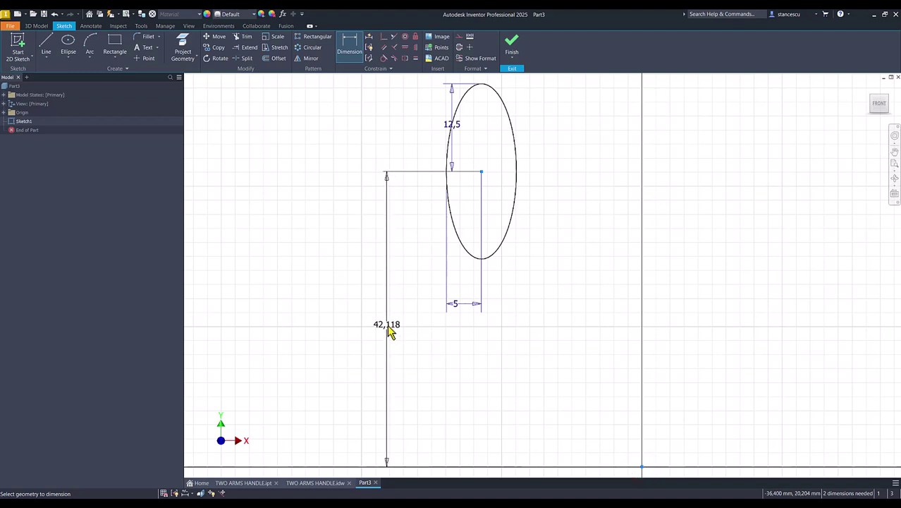
pyautogui.click(388, 330)
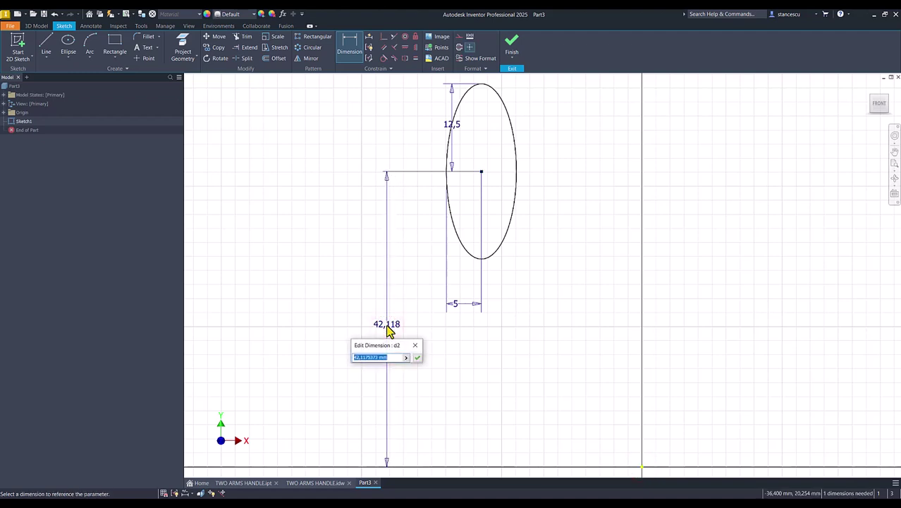
pyautogui.write('50+')
pyautogui.click(452, 132)
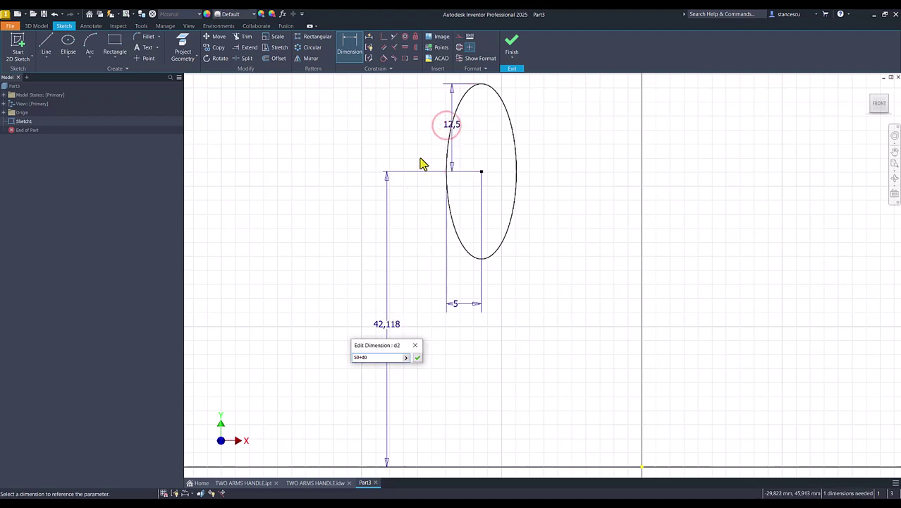
pyautogui.click(417, 358)
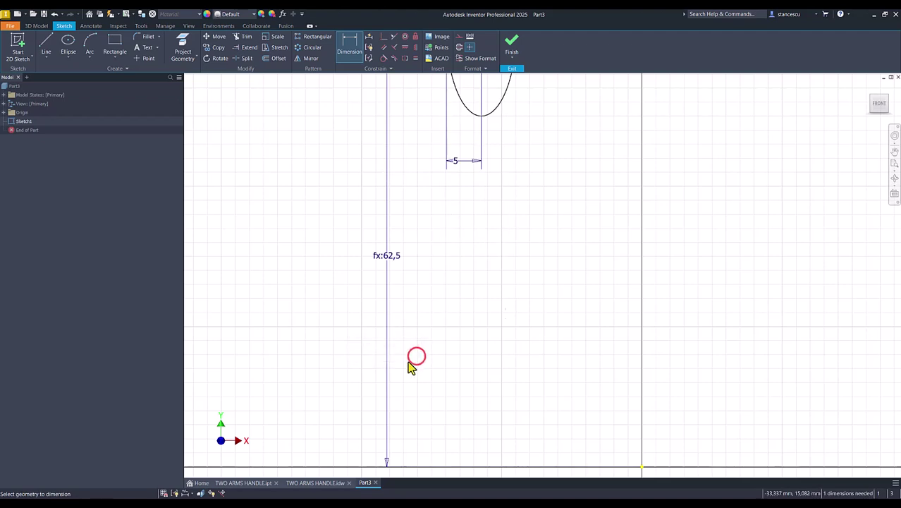
# - Dimension the horizontal distance from the ellipse's centre to the origin as 12 plus the horizontal radius dimension (12+d1), and finish the sketch
pyautogui.press('Num_Lock')
pyautogui.scroll(-2, 553, 265)
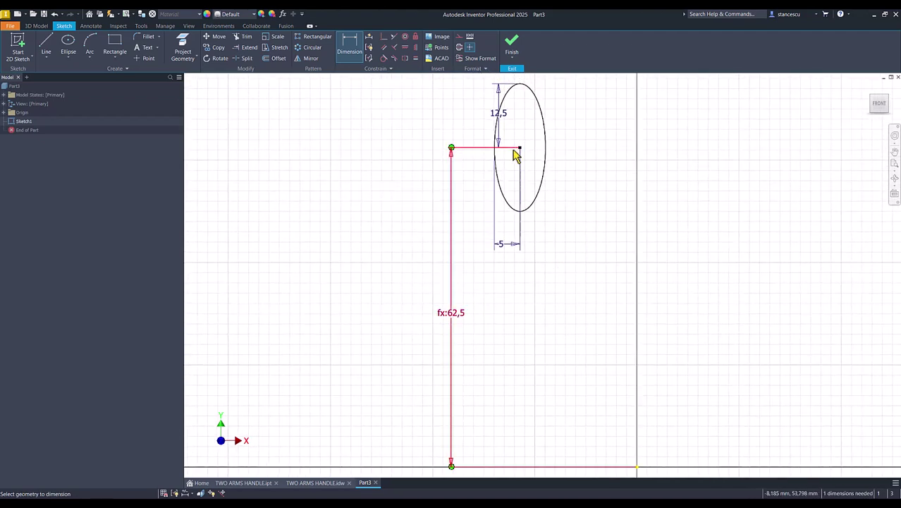
pyautogui.click(520, 147)
pyautogui.click(637, 467)
pyautogui.moveTo(601, 288); pyautogui.dragTo(612, 392, button='middle')
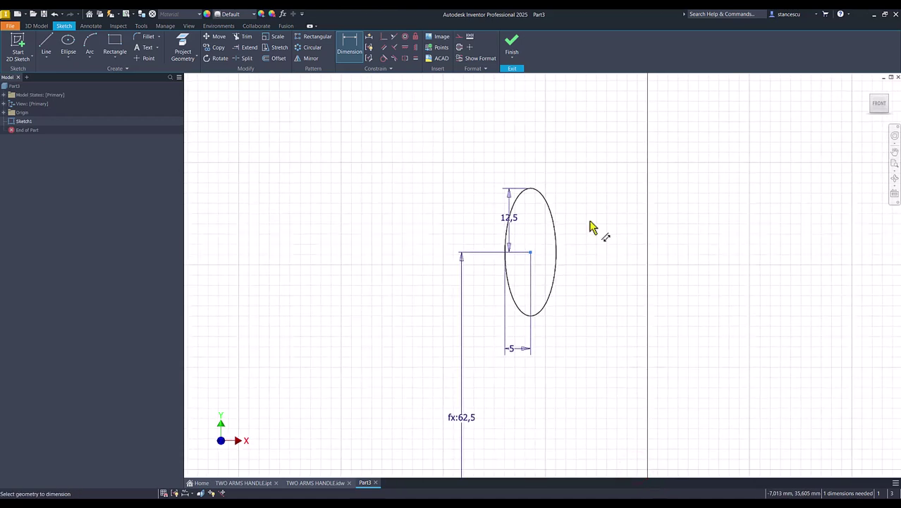
pyautogui.click(580, 156)
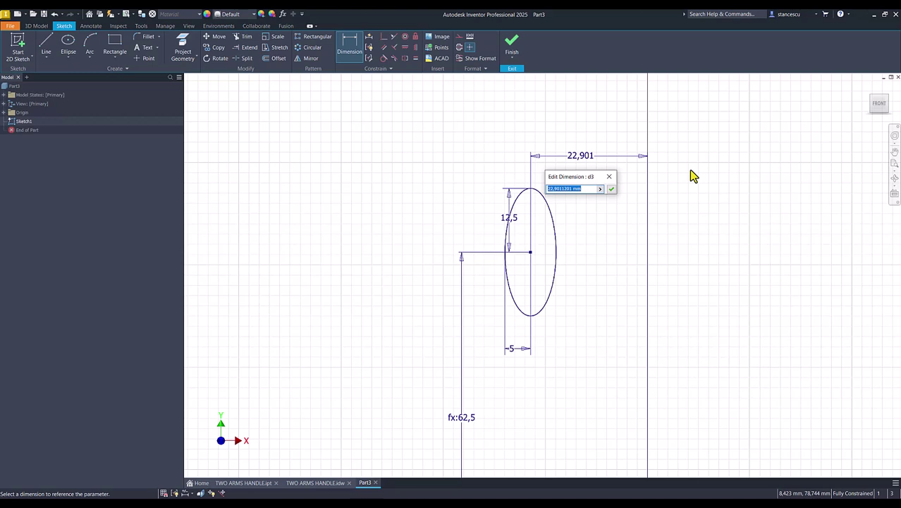
pyautogui.write('12+')
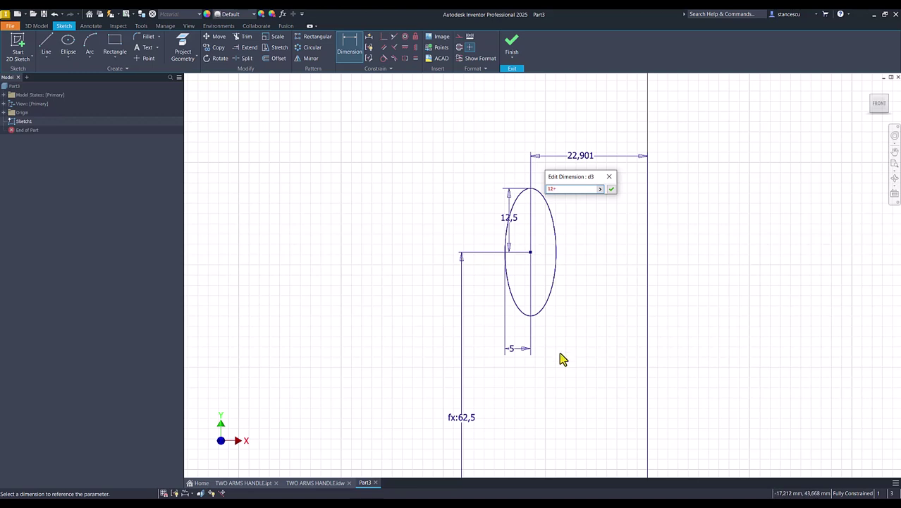
pyautogui.click(510, 356)
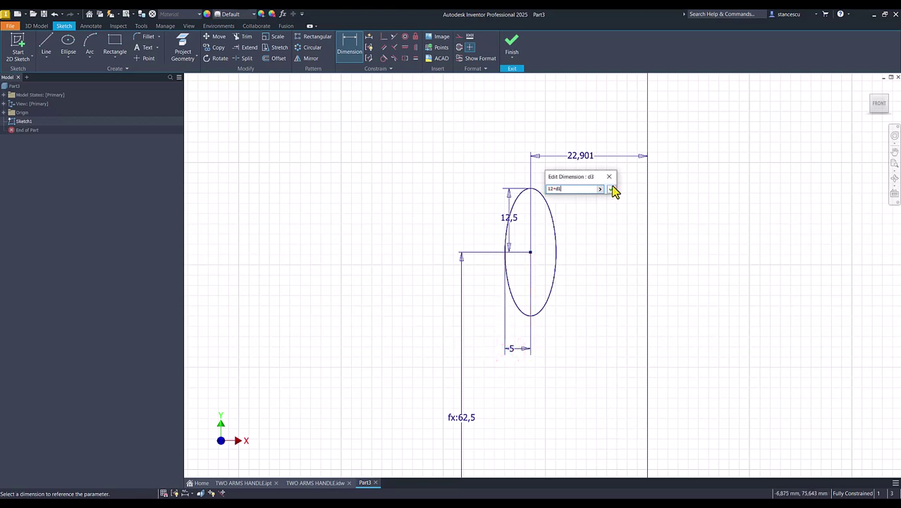
pyautogui.click(611, 190)
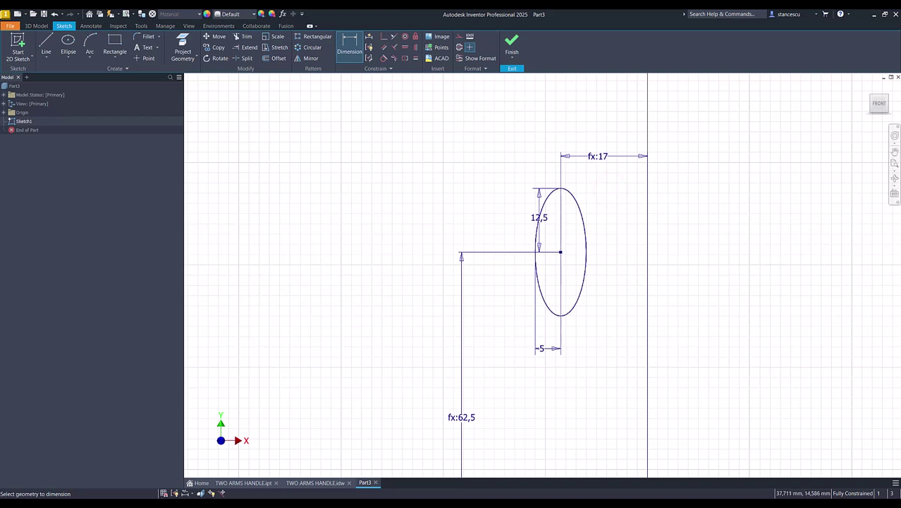
pyautogui.click(512, 43)
pyautogui.press('F6')
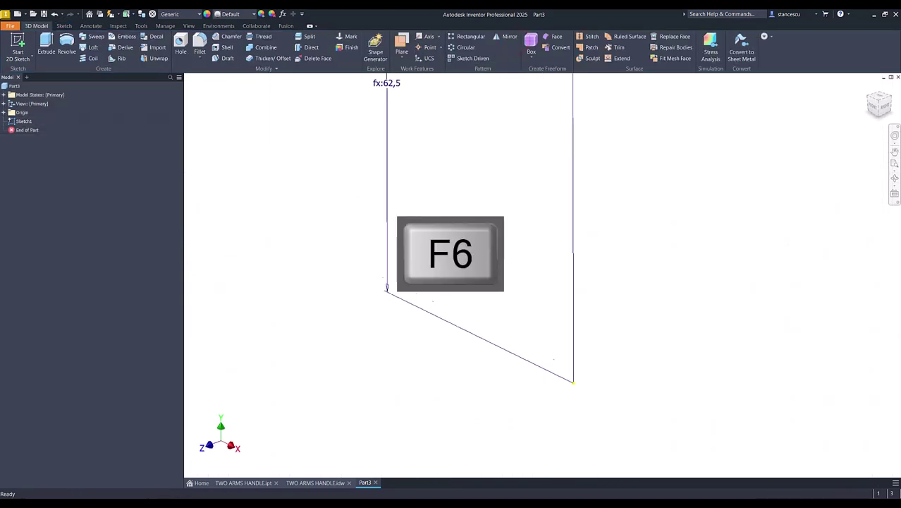
# - Check the handle's overall length in the TWO ARMS HANDLE.idw drawing and extrude the ellipse symmetrically to 126 mm in Part3
pyautogui.click(307, 483)
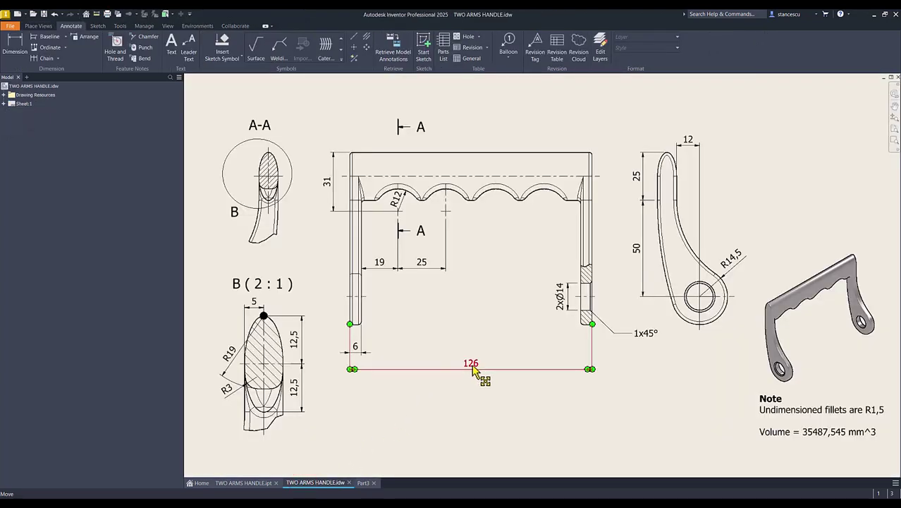
pyautogui.click(362, 483)
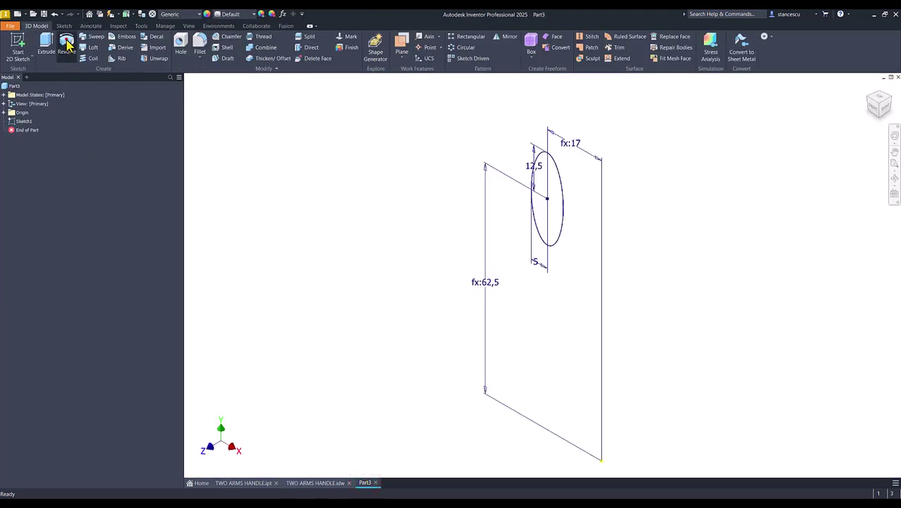
pyautogui.click(48, 45)
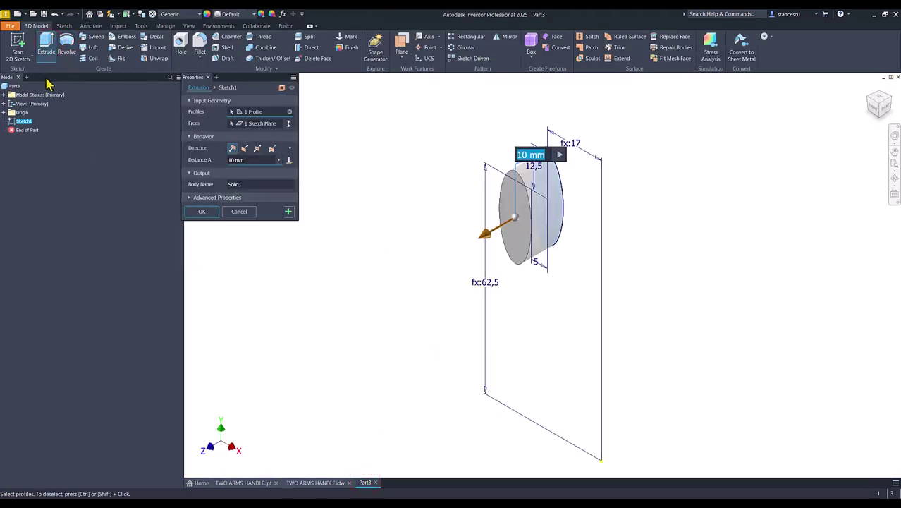
pyautogui.click(257, 149)
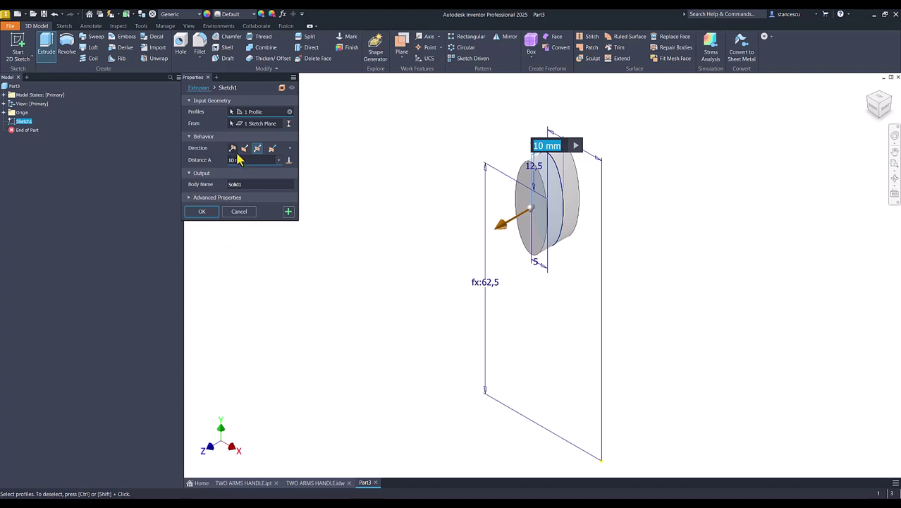
pyautogui.write('125')
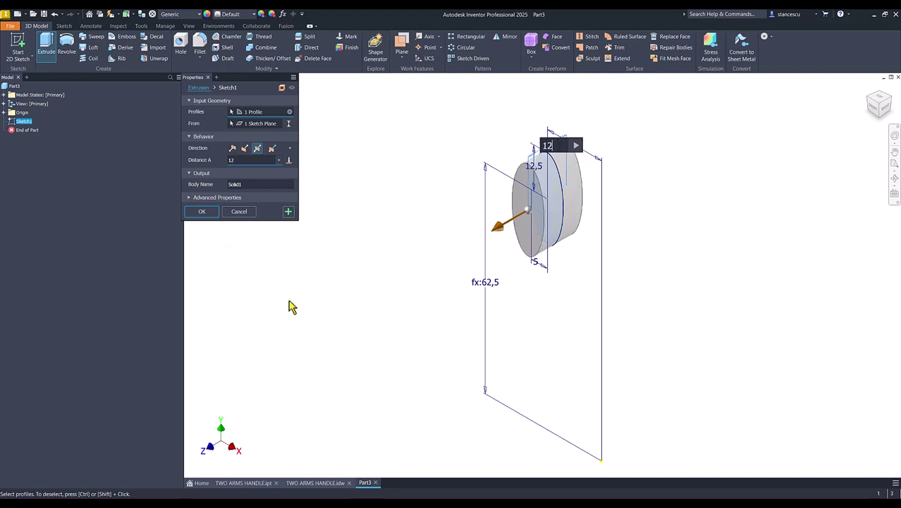
pyautogui.press('Return')
pyautogui.press('F6')
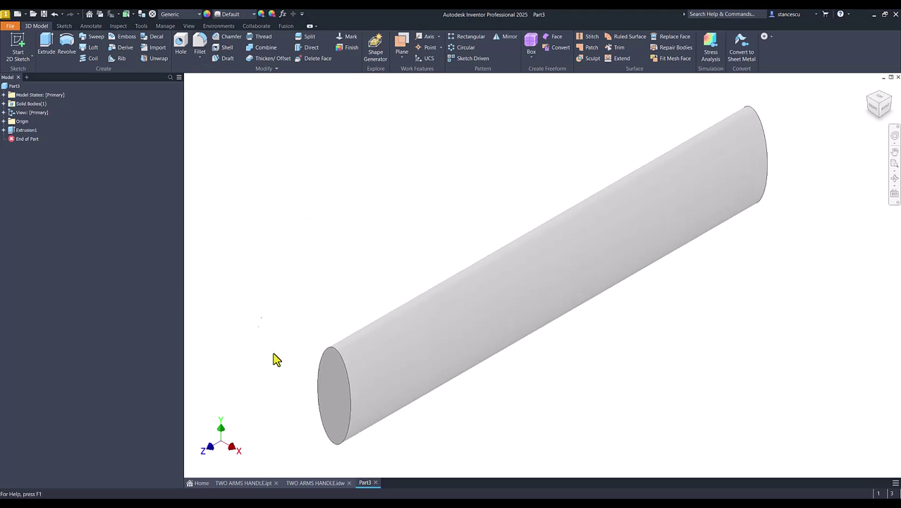
# - Examine the side view in the TWO ARMS HANDLE.idw drawing for the arm's outline, hole centre and dimensions
pyautogui.click(321, 483)
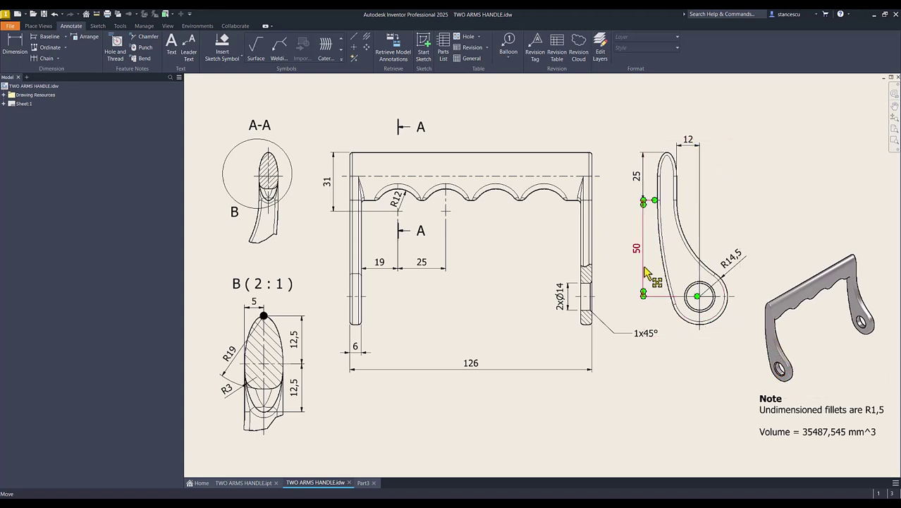
pyautogui.click(701, 183)
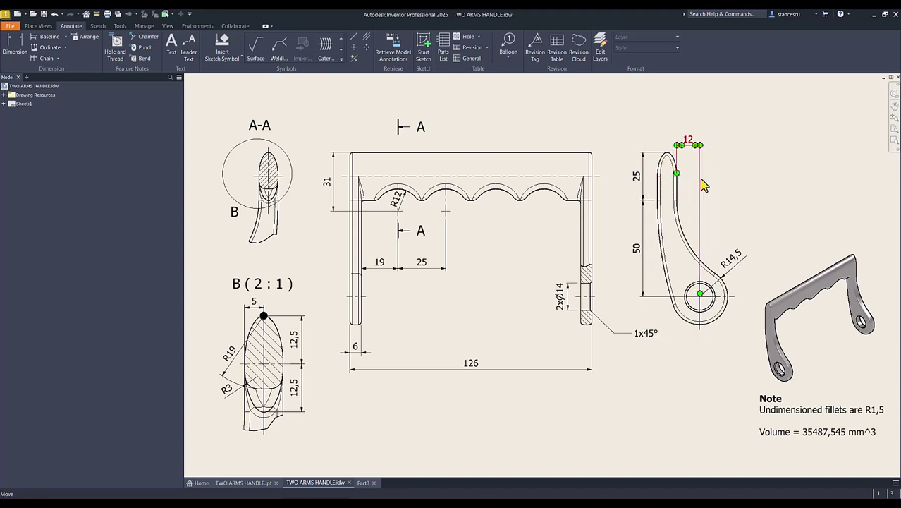
pyautogui.click(698, 296)
pyautogui.click(700, 297)
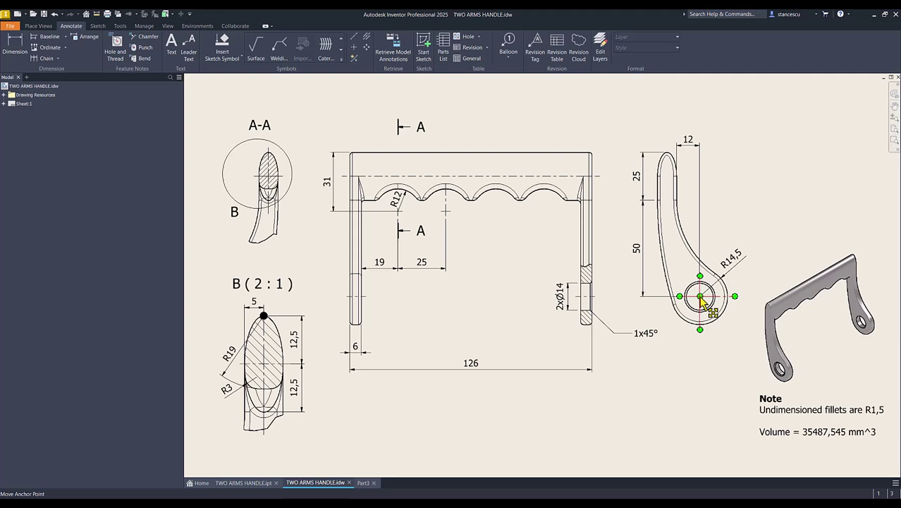
pyautogui.press('Escape')
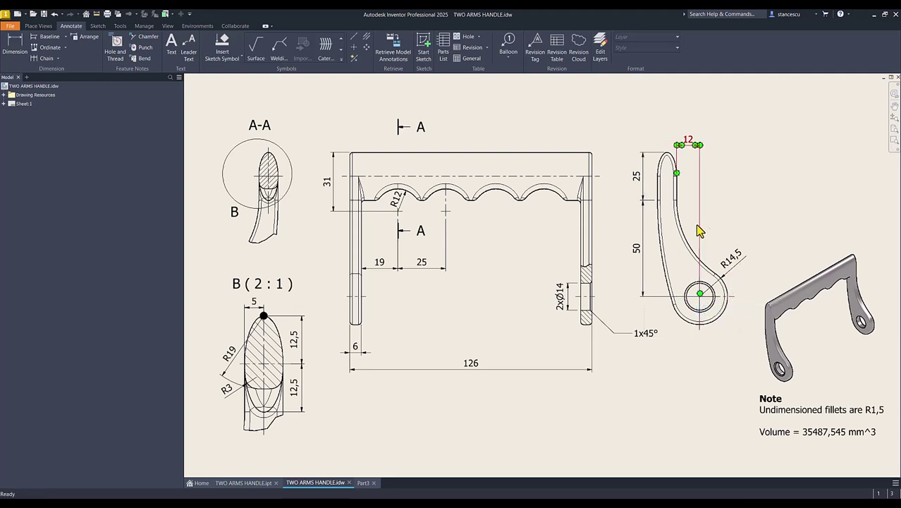
pyautogui.click(643, 180)
pyautogui.press('Escape')
pyautogui.click(735, 264)
pyautogui.press('Escape')
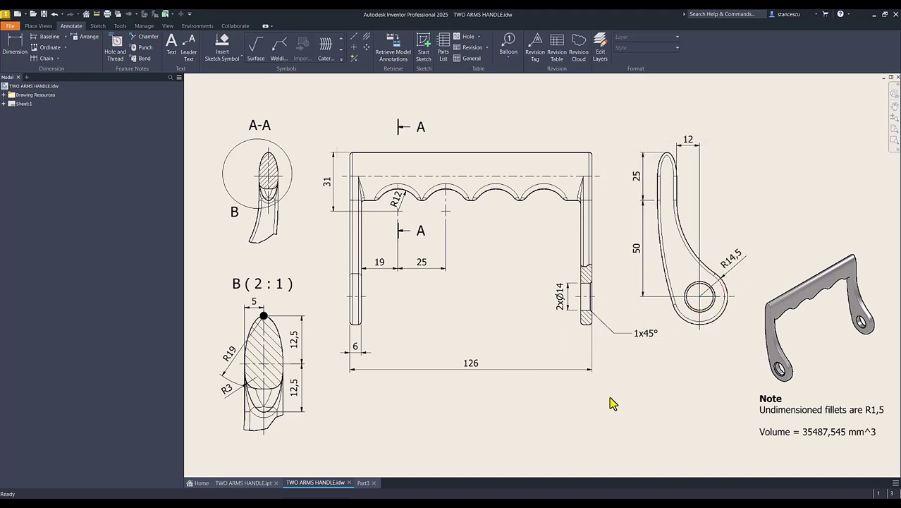
# - Return to Part3 and start a new sketch on the near elliptical end face of the extruded grip
pyautogui.click(362, 483)
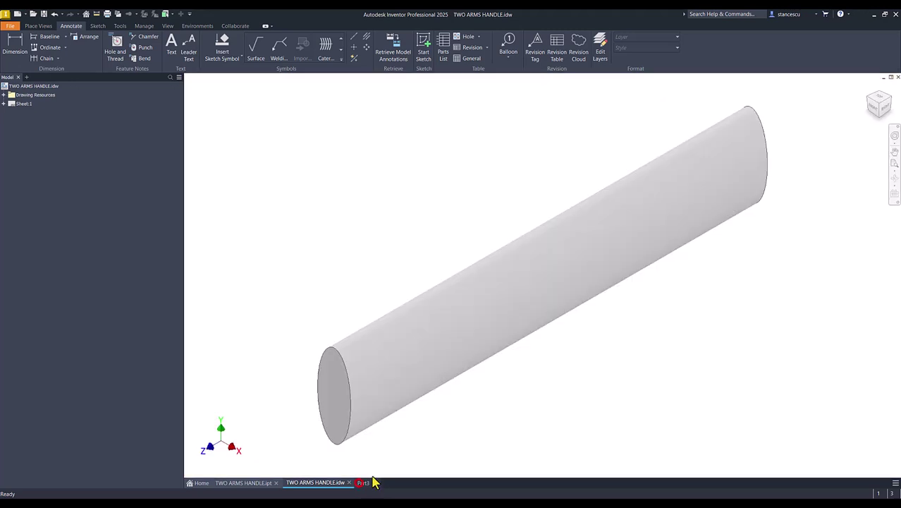
pyautogui.click(329, 372)
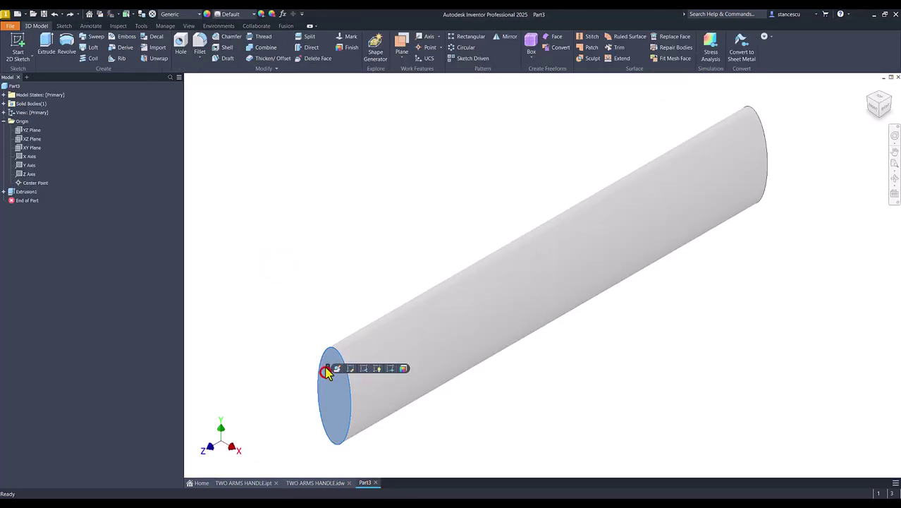
pyautogui.click(391, 368)
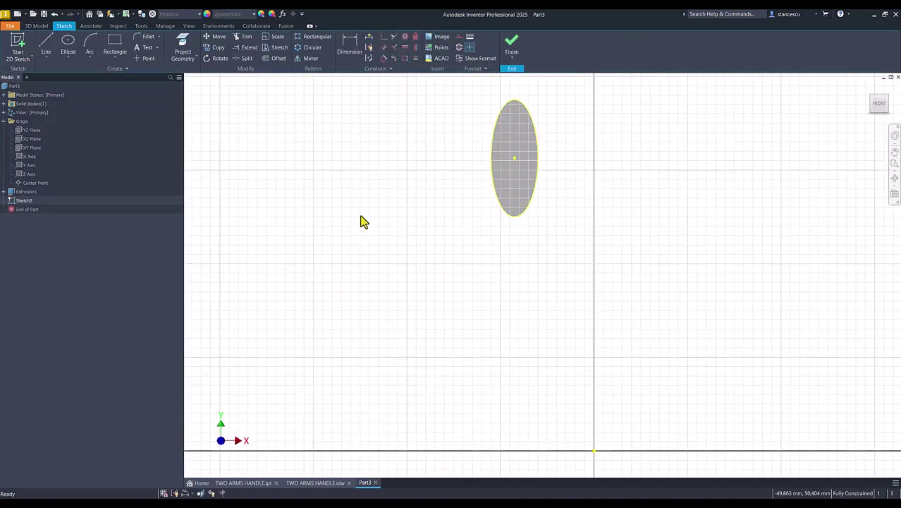
# - Sketch the open arm outline: a vertical line down from the ellipse's outer side, three tangent arcs around the origin, and an upward line about 11 mm long
pyautogui.click(43, 48)
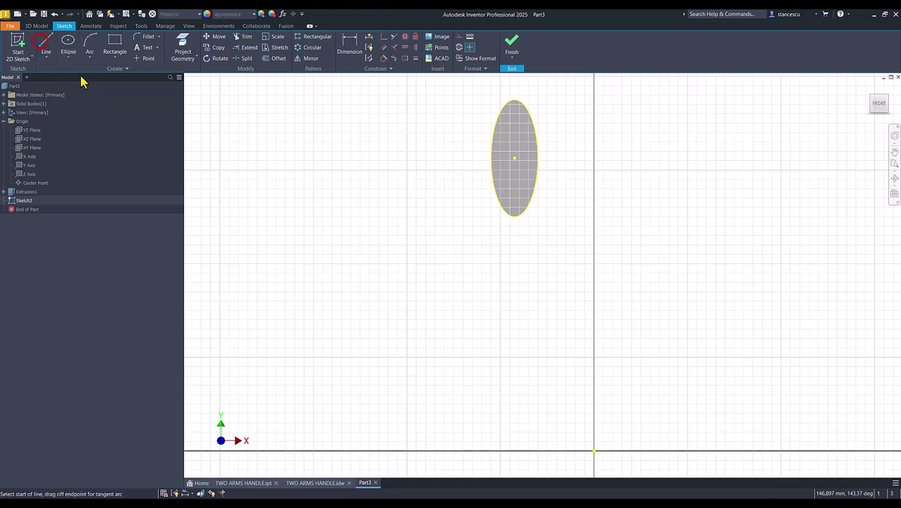
pyautogui.click(491, 157)
pyautogui.click(491, 236)
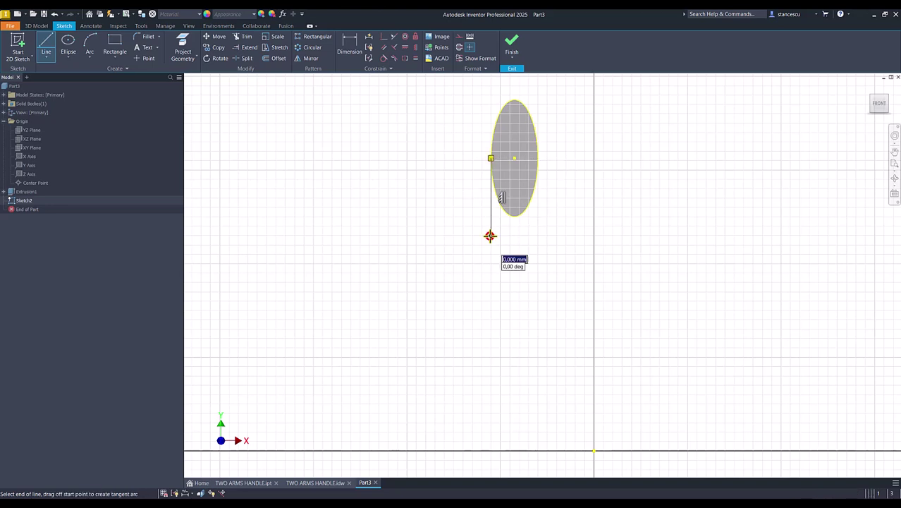
pyautogui.moveTo(491, 236); pyautogui.dragTo(545, 465)
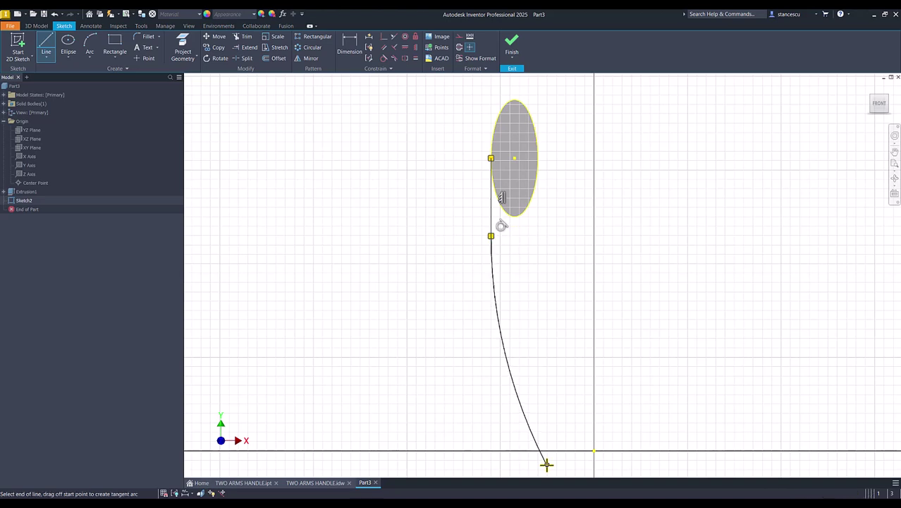
pyautogui.moveTo(546, 465); pyautogui.dragTo(541, 361, button='middle')
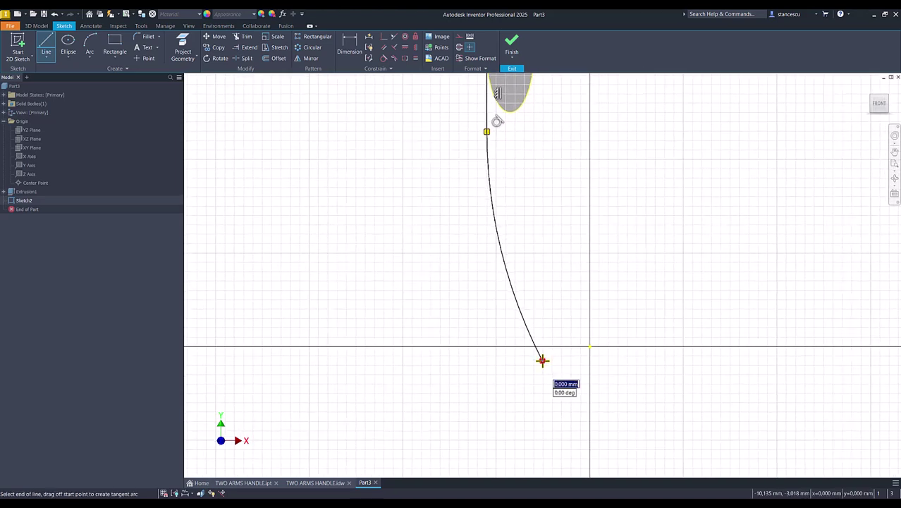
pyautogui.moveTo(541, 361); pyautogui.dragTo(573, 125)
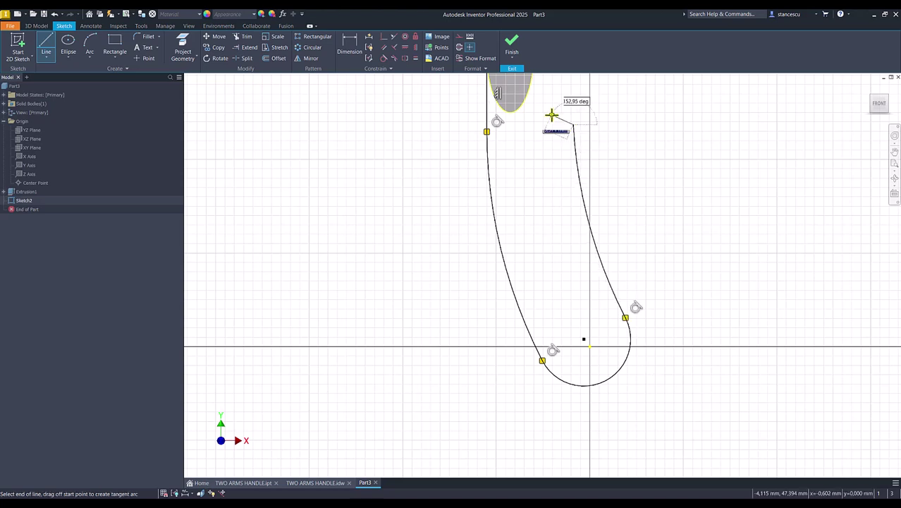
pyautogui.moveTo(548, 127); pyautogui.dragTo(486, 218, button='middle')
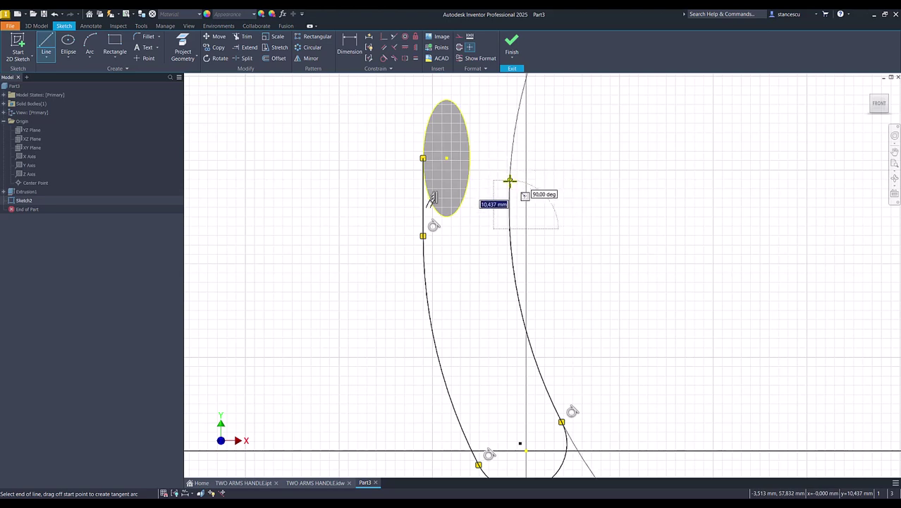
pyautogui.scroll(3, 509, 176)
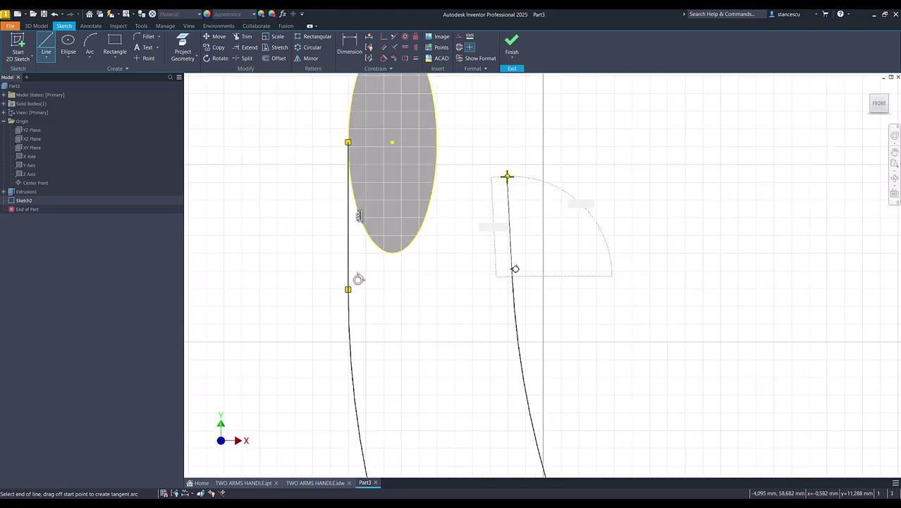
pyautogui.click(507, 177)
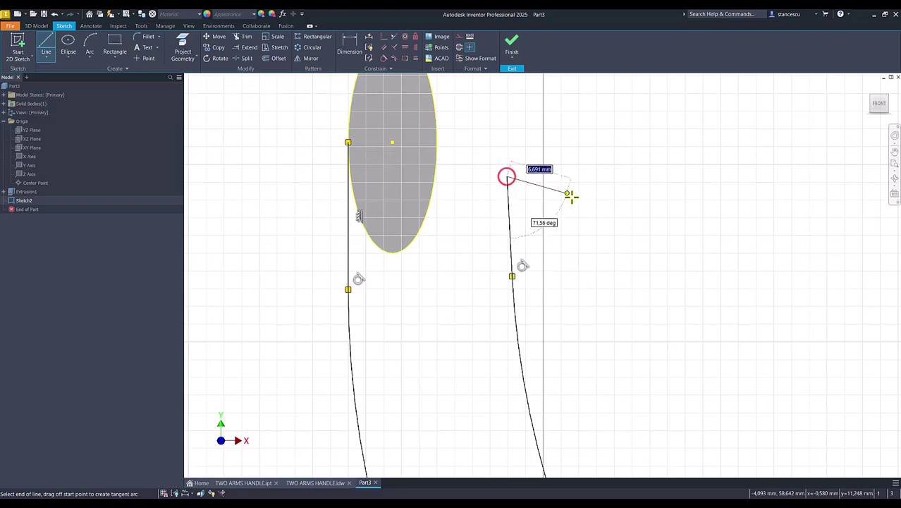
pyautogui.press('Escape')
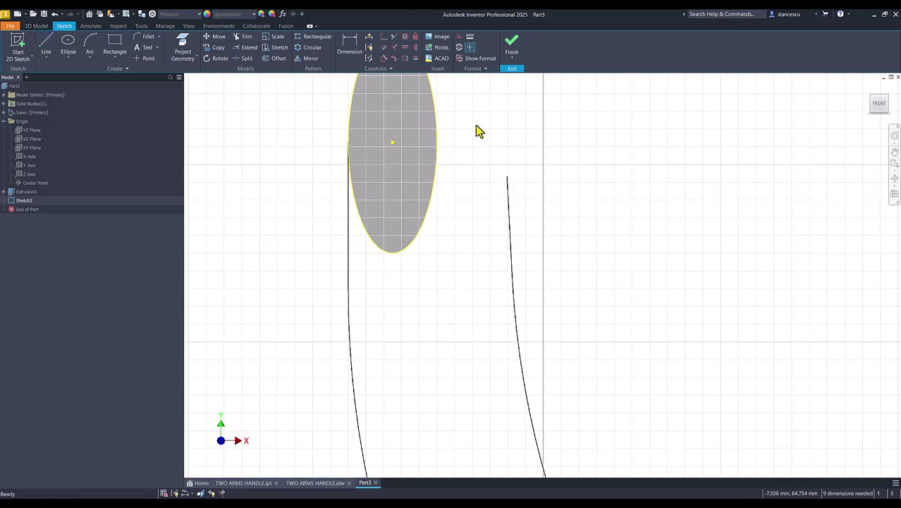
# - Make the short line at the end of the arm outline parallel to the vertical line beside the ellipse
pyautogui.click(384, 48)
pyautogui.click(511, 203)
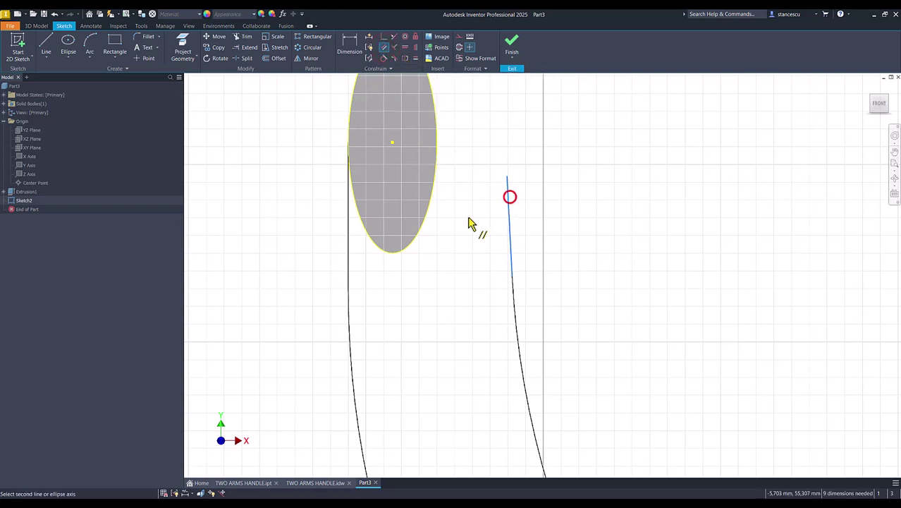
pyautogui.click(349, 241)
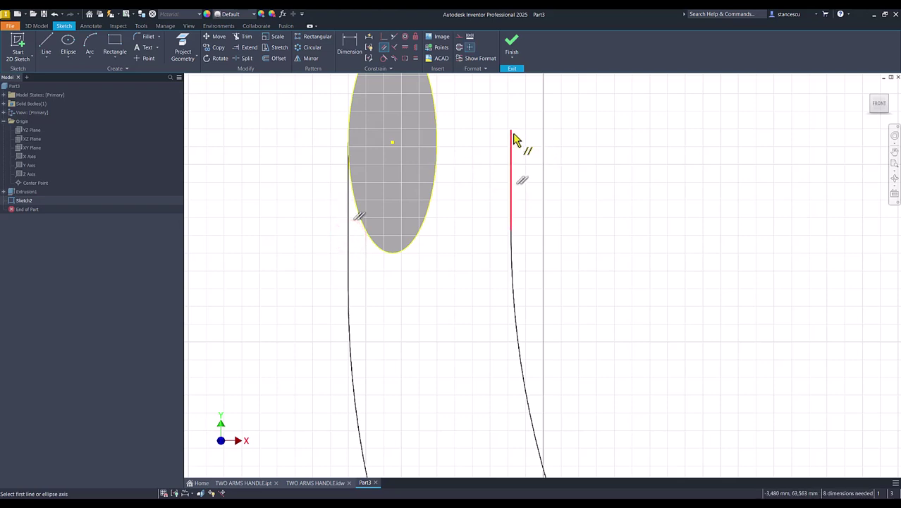
# - Align the upper endpoint of the arm outline's second straight line horizontally with the ellipse's centre
pyautogui.click(385, 38)
pyautogui.click(512, 134)
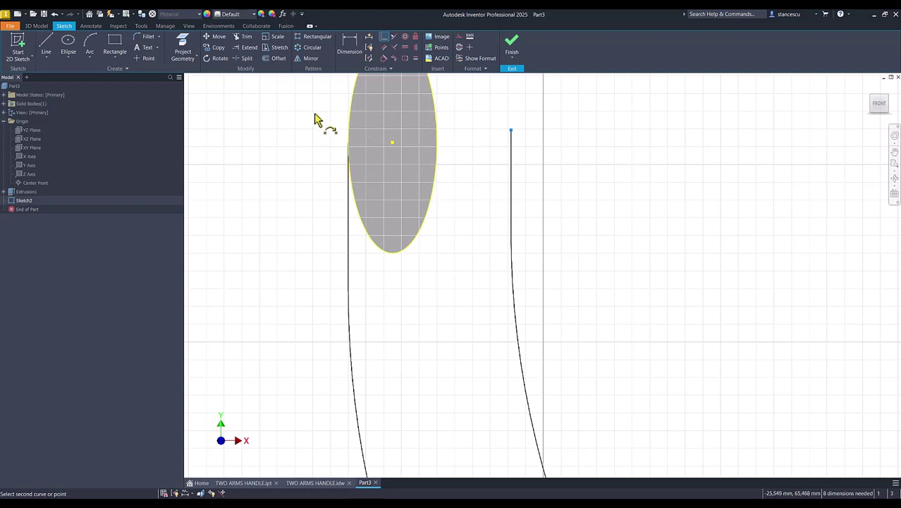
pyautogui.click(406, 50)
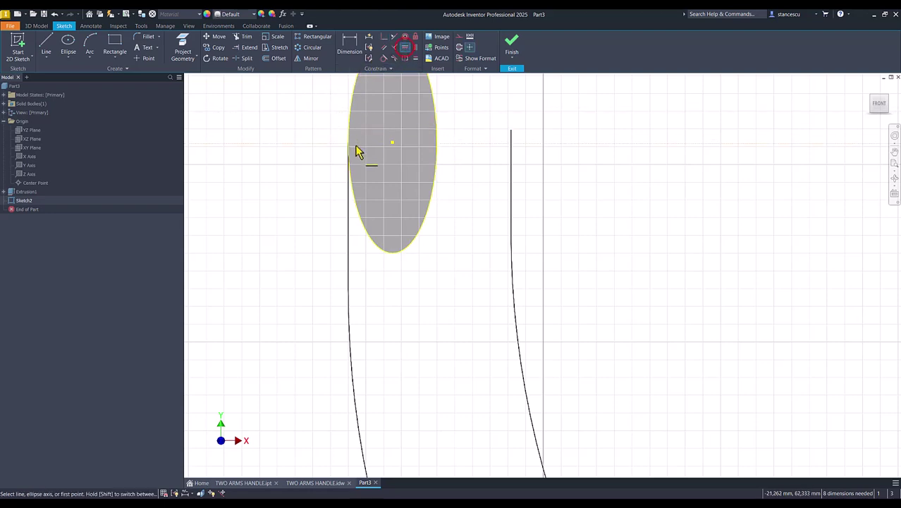
pyautogui.click(512, 130)
pyautogui.click(392, 143)
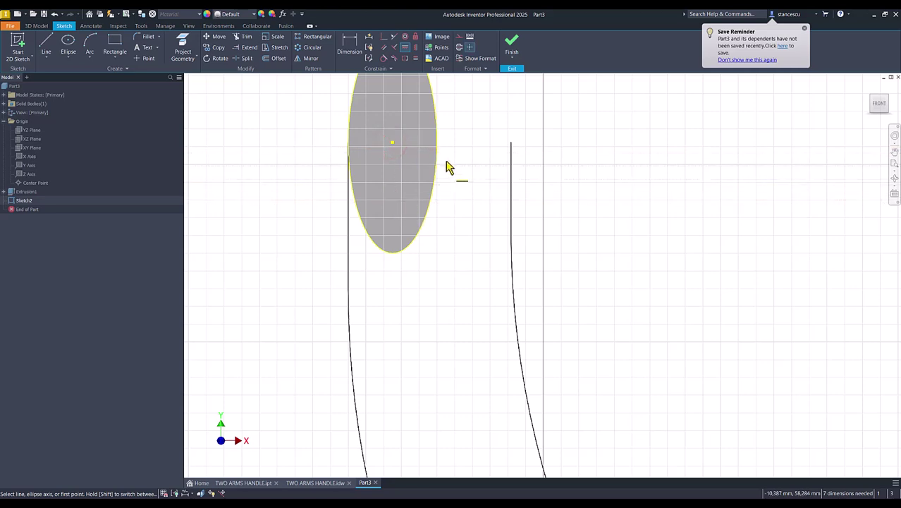
# - Make the short vertical line at the end of the arm outline tangent to the side of the projected ellipse
pyautogui.click(383, 59)
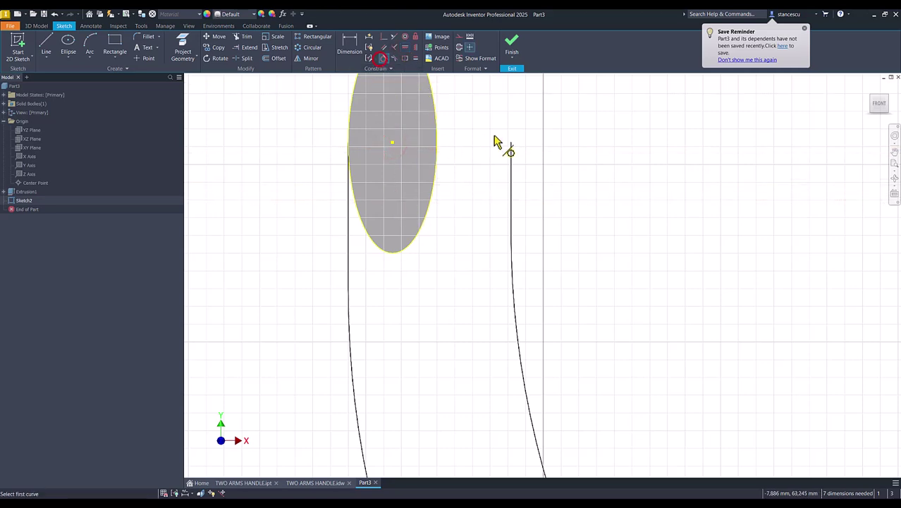
pyautogui.click(512, 164)
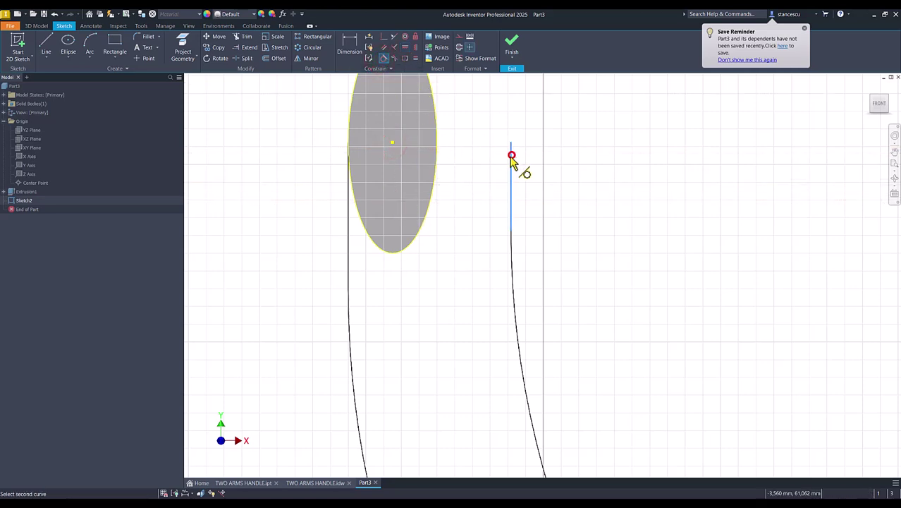
pyautogui.click(435, 192)
pyautogui.press('Num_Lock')
pyautogui.scroll(-3, 482, 232)
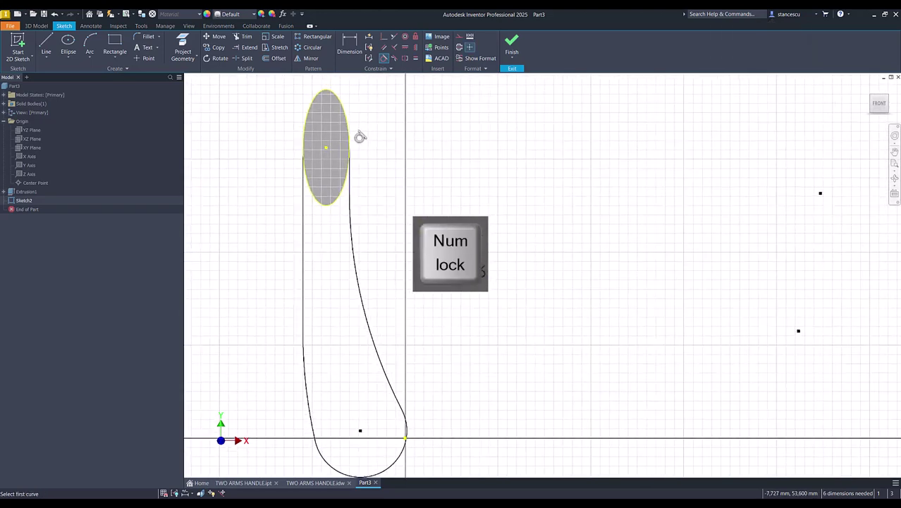
pyautogui.scroll(2, 468, 306)
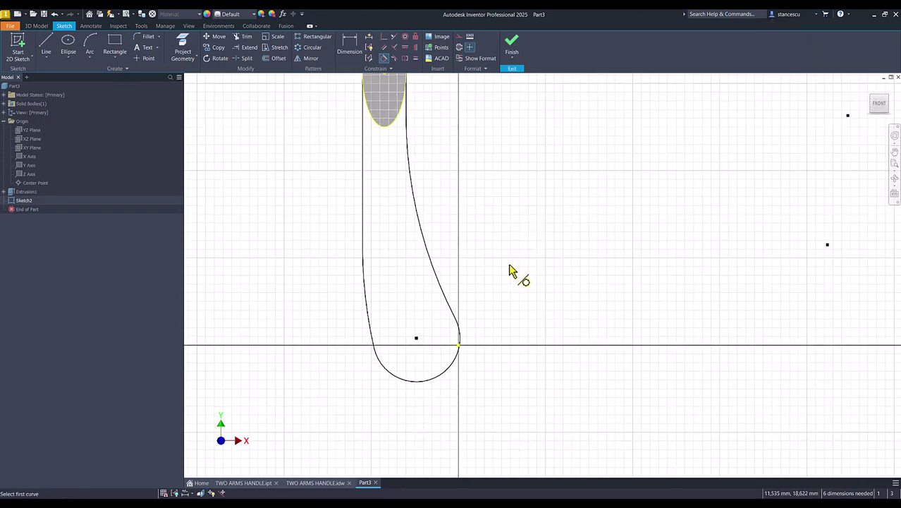
pyautogui.press('Escape')
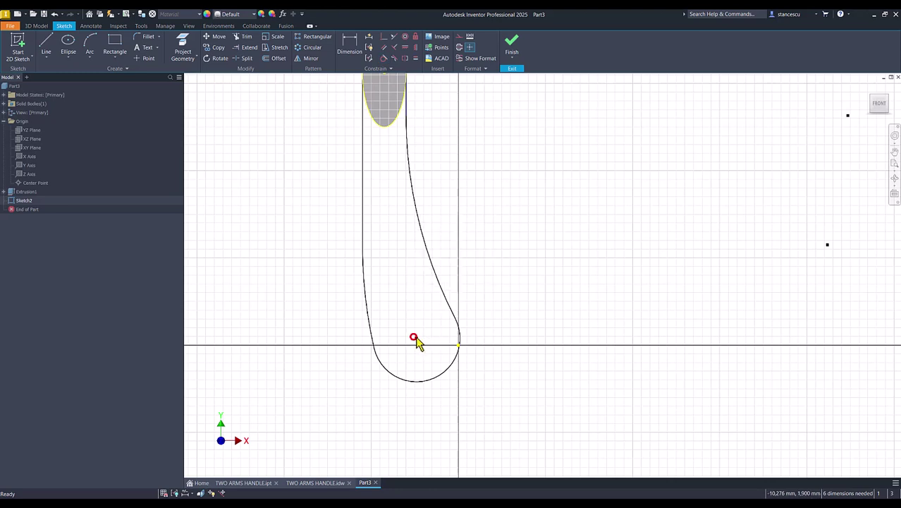
# - Move the arm's rounded-end arc centre off the origin area and constrain it coincident with the sketch origin
pyautogui.moveTo(418, 342)
pyautogui.mouseDown()
pyautogui.moveTo(435, 346)
pyautogui.moveTo(427, 352)
pyautogui.mouseUp()
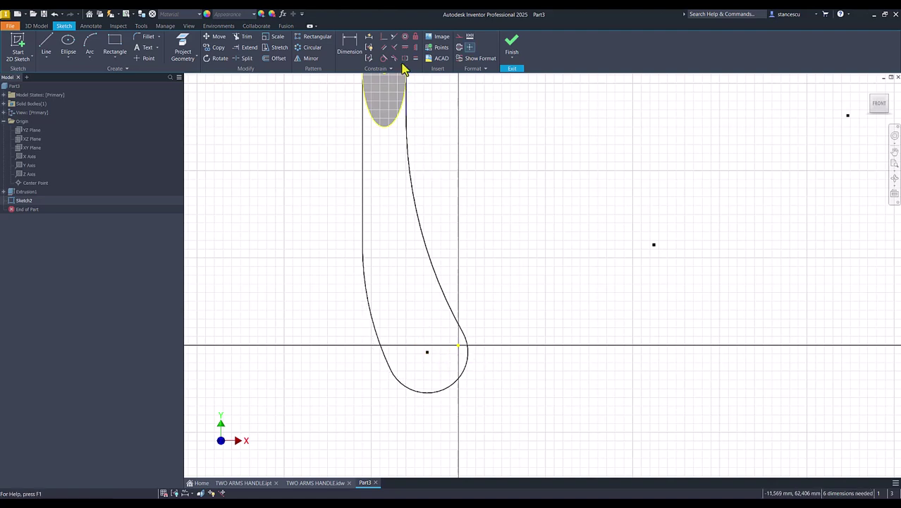
pyautogui.click(385, 38)
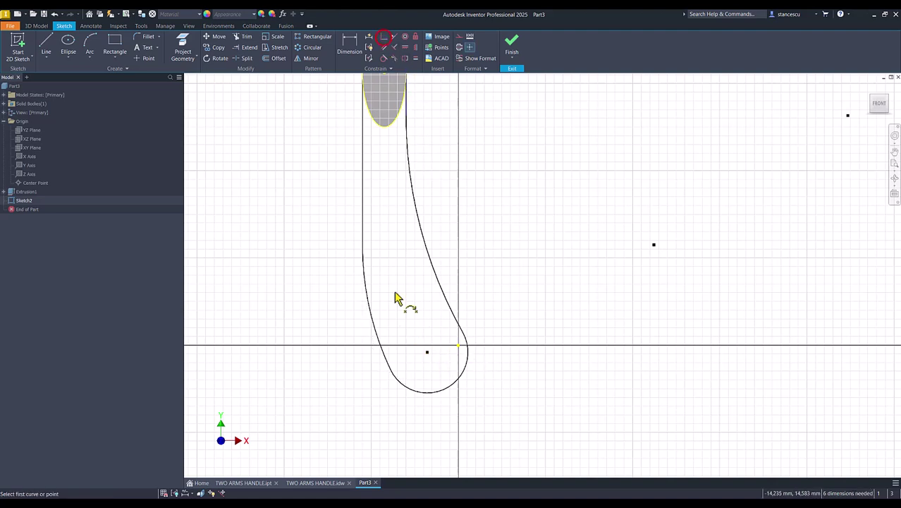
pyautogui.click(427, 352)
pyautogui.click(458, 346)
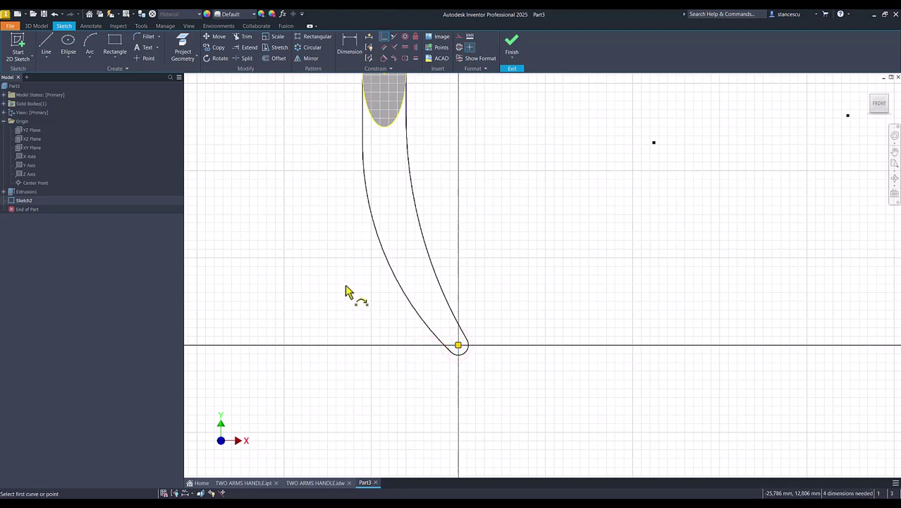
# - Dimension the rounded-end arc of the arm profile with a radius of 14.5 mm
pyautogui.click(355, 56)
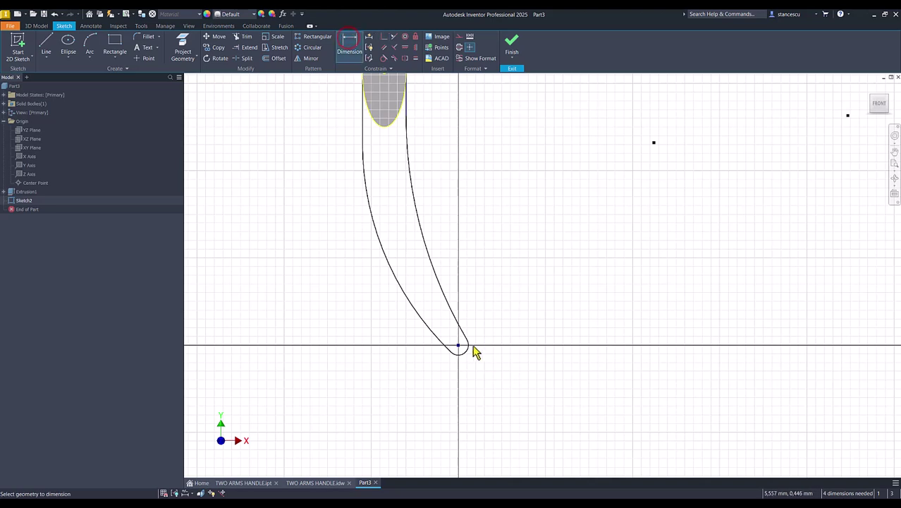
pyautogui.click(479, 350)
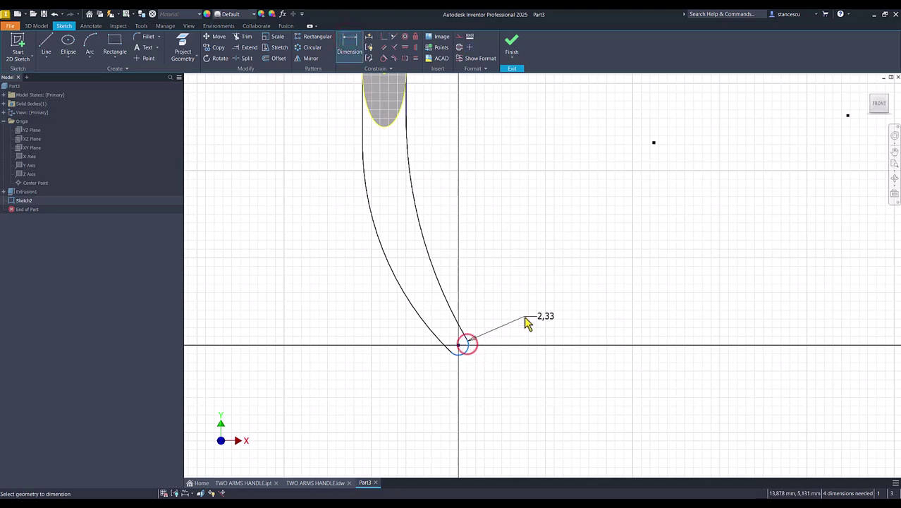
pyautogui.click(524, 322)
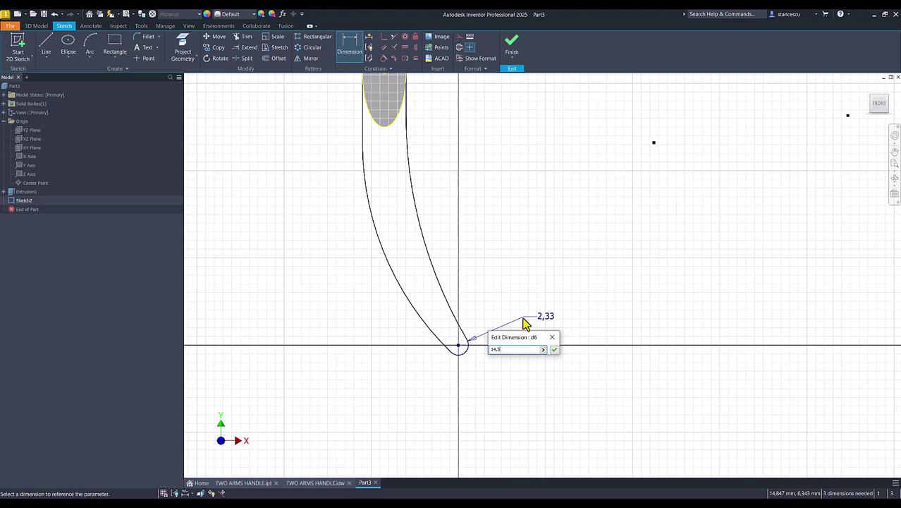
pyautogui.press('Return')
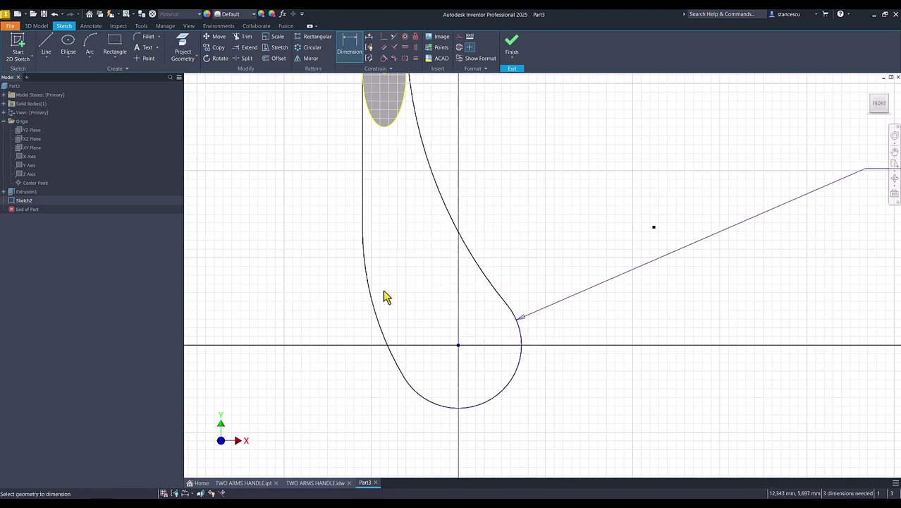
# - Move the free junction of the arm's short inner line and concave arc down below the ellipse
pyautogui.moveTo(381, 217); pyautogui.dragTo(384, 304, button='middle')
pyautogui.press('Escape')
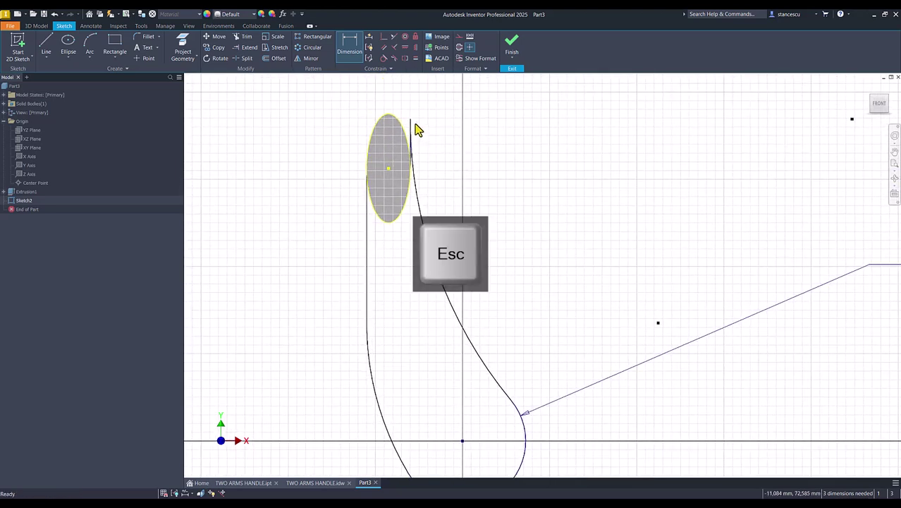
pyautogui.moveTo(411, 121); pyautogui.dragTo(410, 236)
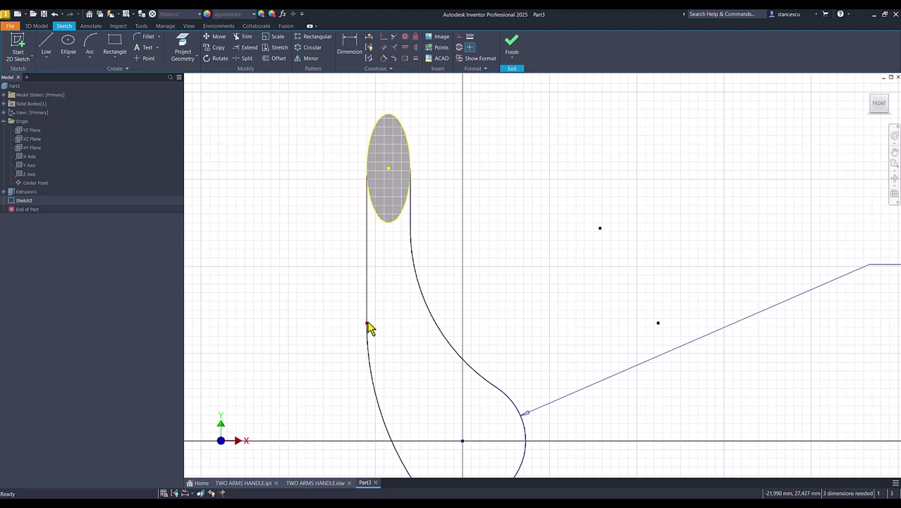
# - Dimension the vertical distance from the origin to the lower end of the outer straight line as 50 mm
pyautogui.click(350, 46)
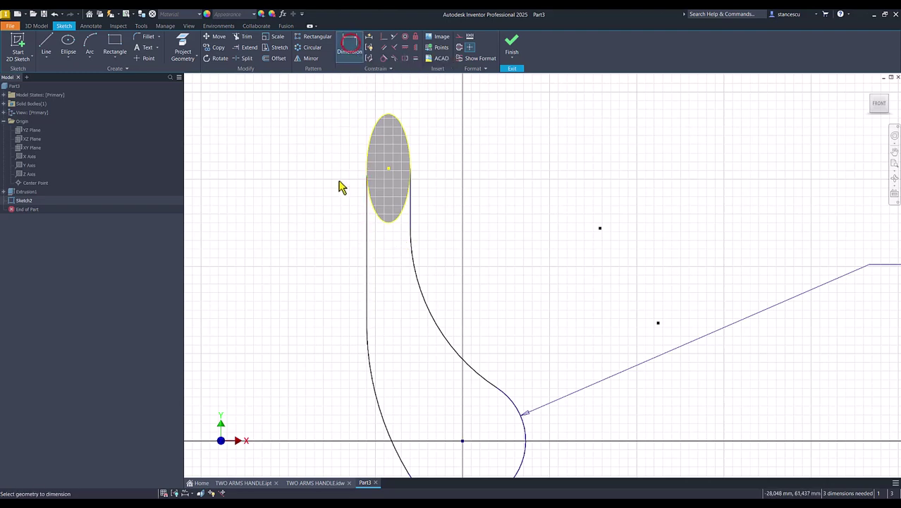
pyautogui.click(463, 442)
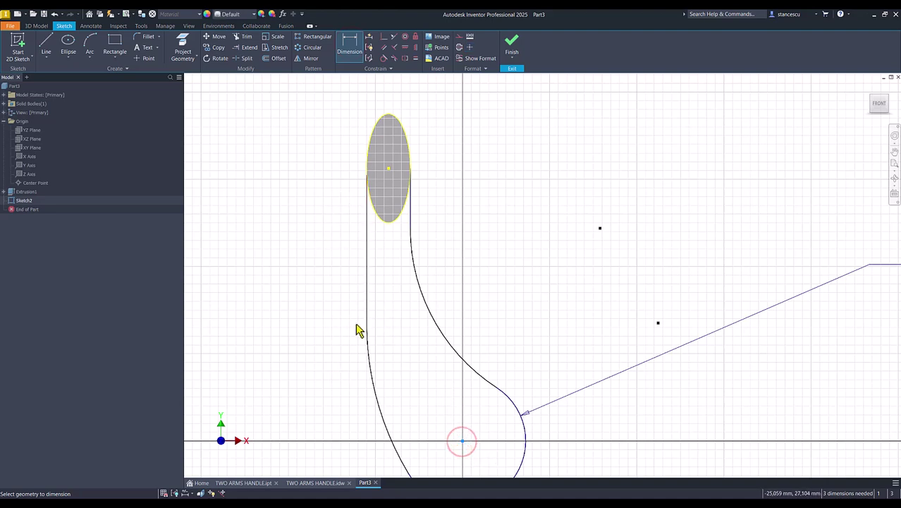
pyautogui.click(366, 326)
pyautogui.click(317, 348)
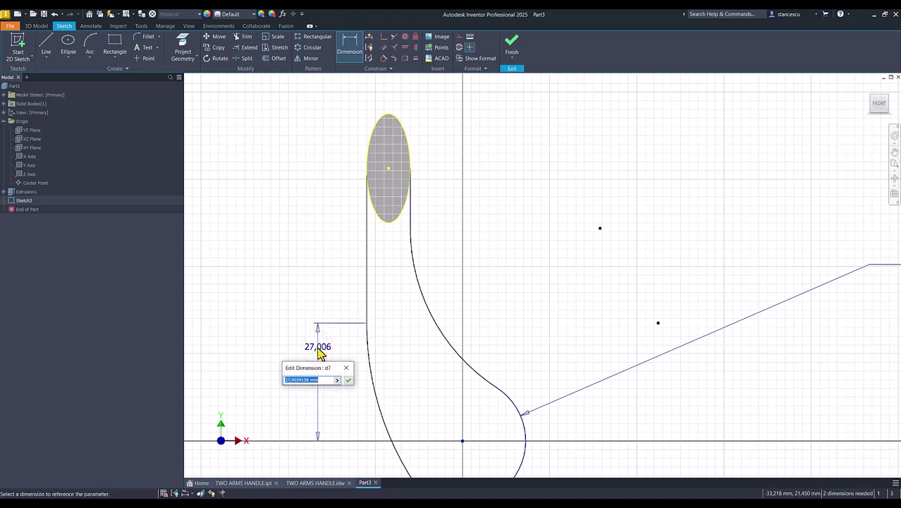
pyautogui.write('50')
pyautogui.press('Return')
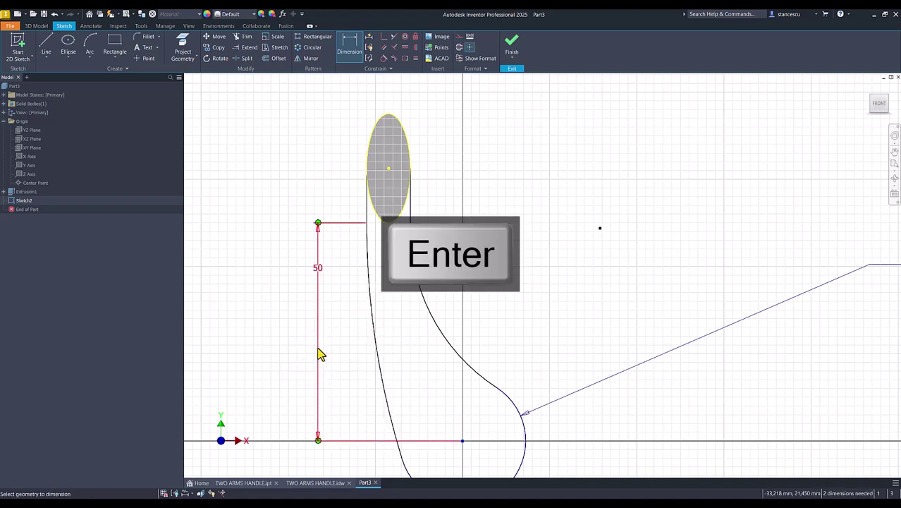
# - Align the lower endpoints of the arm's outer and inner straight lines horizontally
pyautogui.click(405, 48)
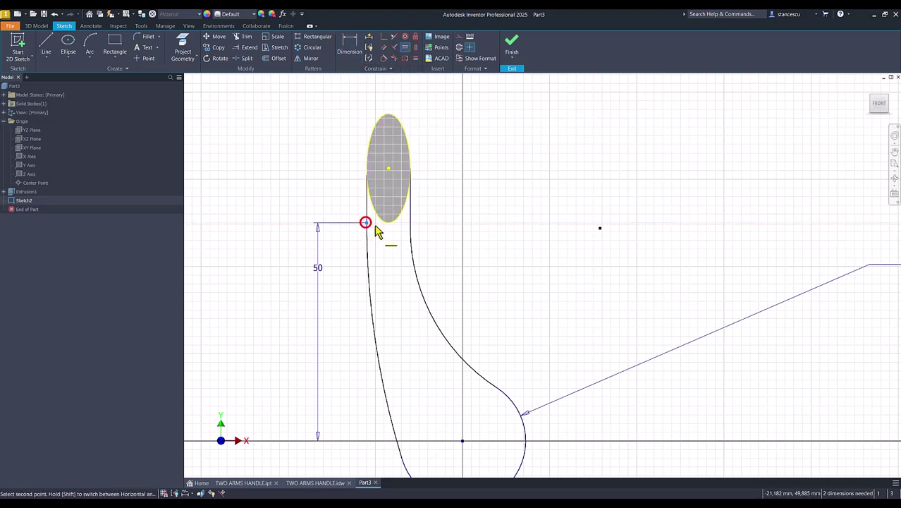
pyautogui.click(411, 229)
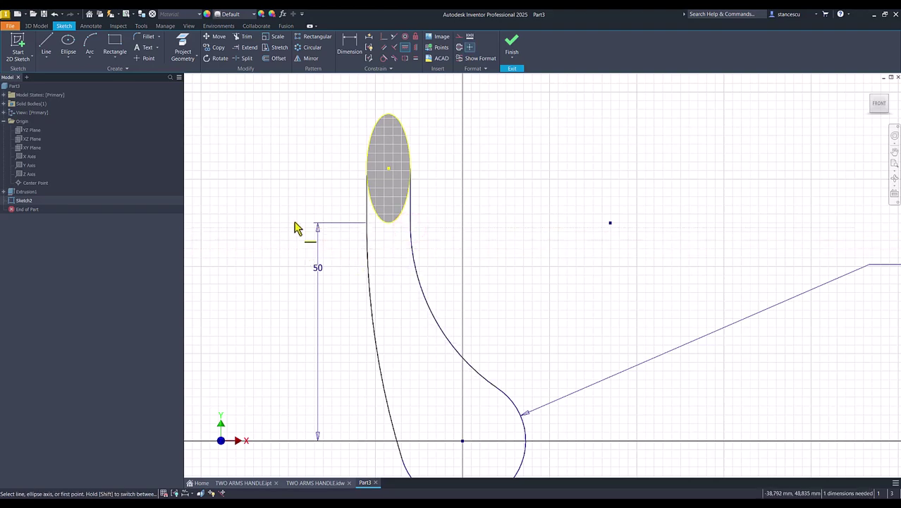
pyautogui.press('Home')
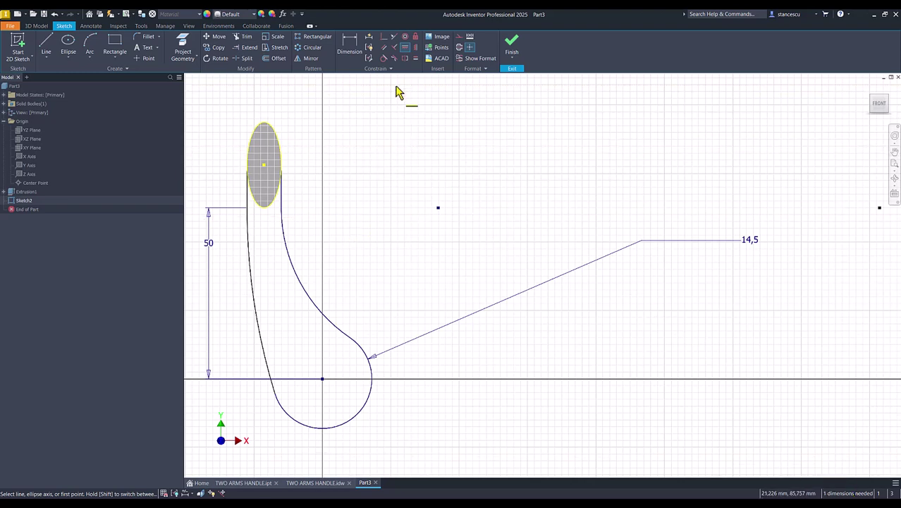
# - Apply Auto Dimension with dimensions and constraints enabled to the arm sketch, and finish the sketch
pyautogui.click(370, 38)
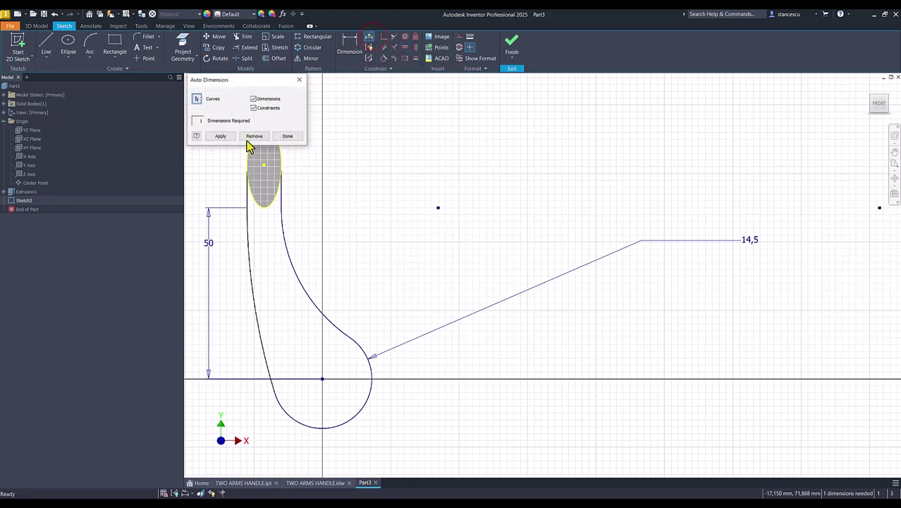
pyautogui.click(221, 136)
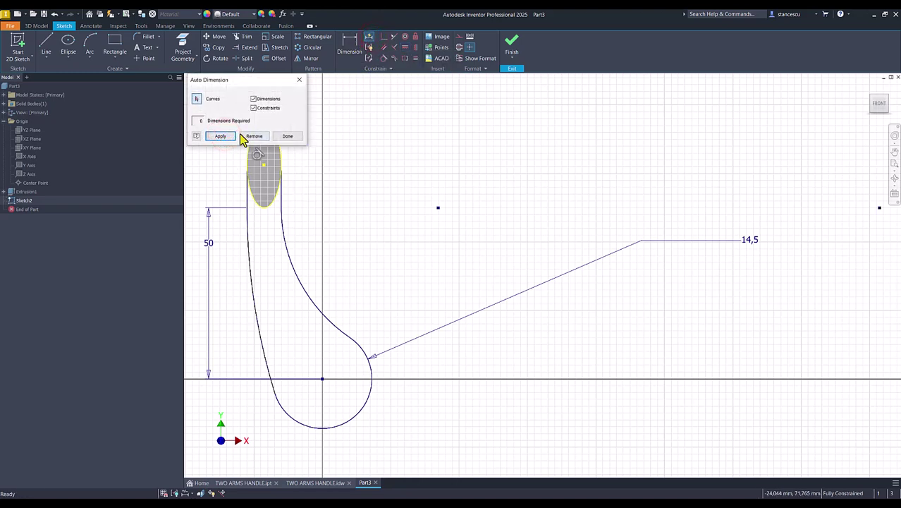
pyautogui.click(255, 138)
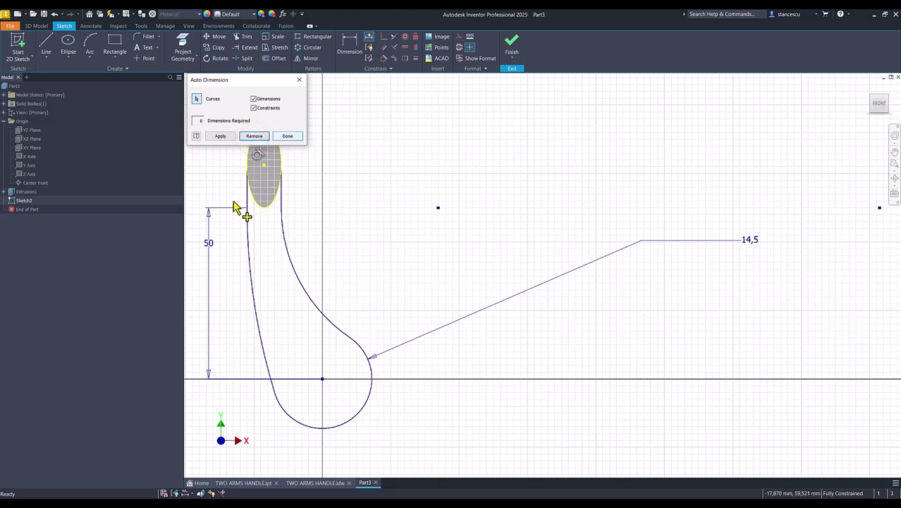
pyautogui.click(285, 136)
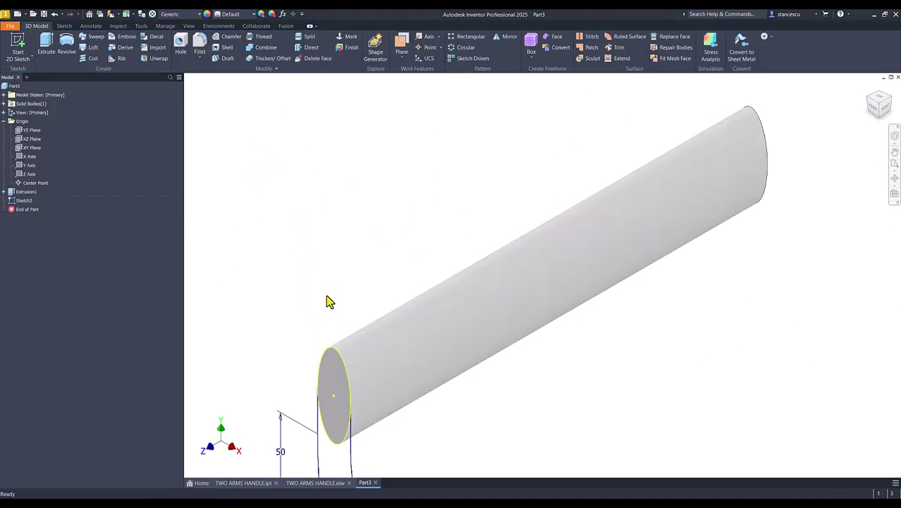
# - Extrude the arm profile 6 mm in the flipped direction, along the grip, joining it to the body
pyautogui.press('F6')
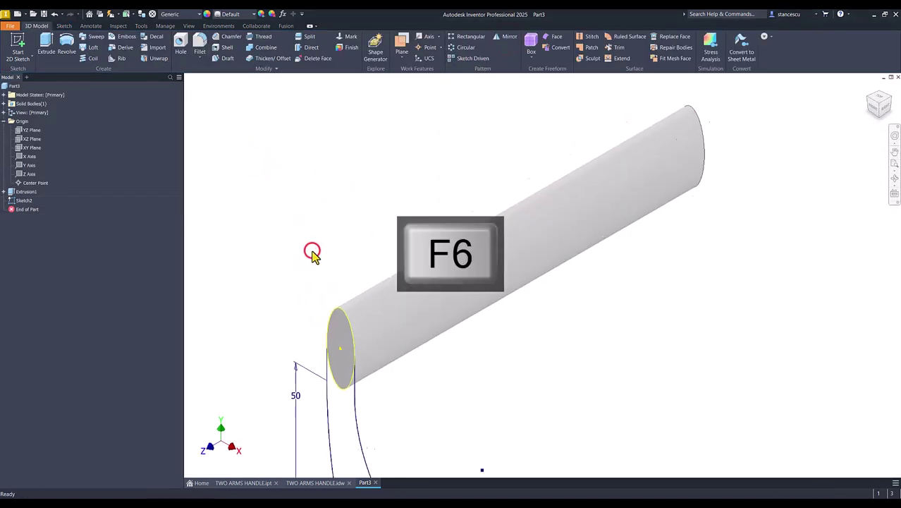
pyautogui.click(45, 44)
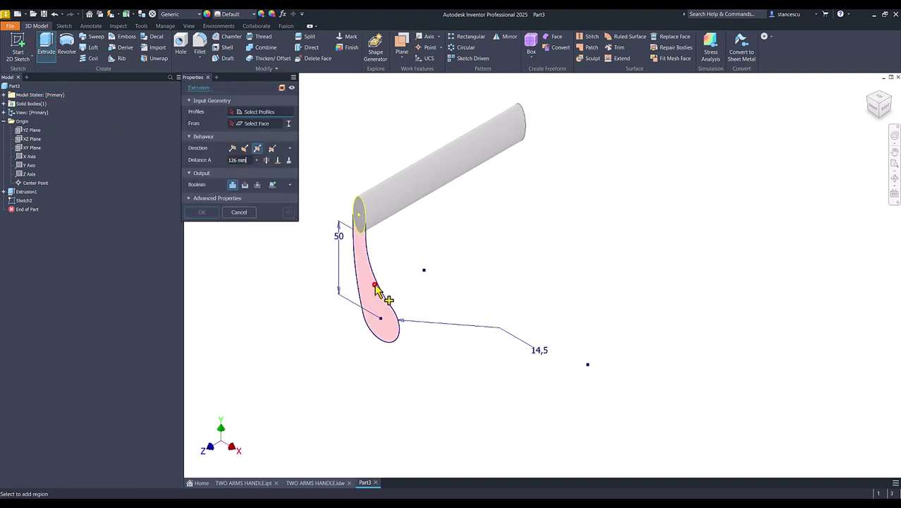
pyautogui.click(376, 289)
pyautogui.click(234, 149)
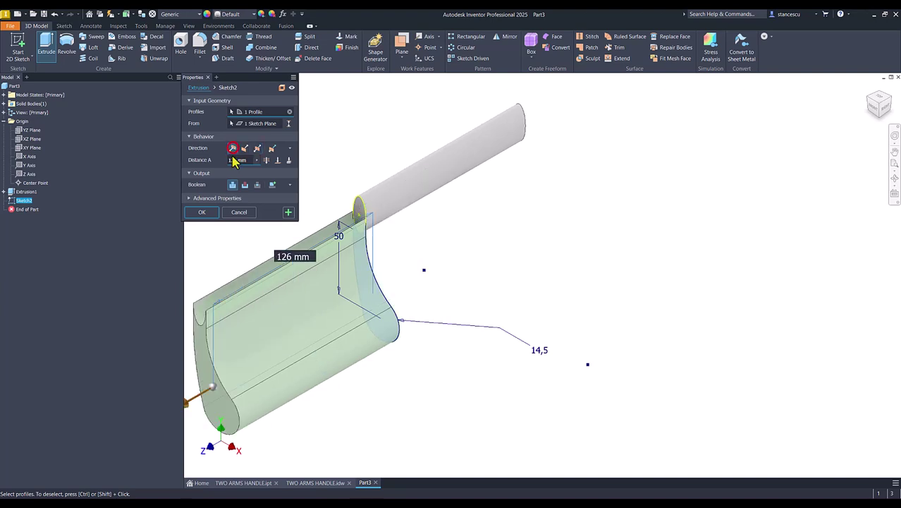
pyautogui.click(244, 149)
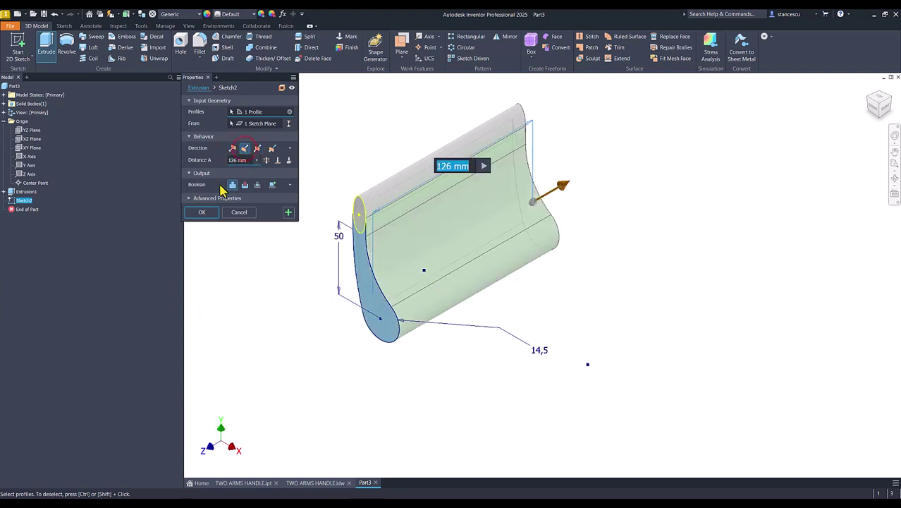
pyautogui.click(248, 160)
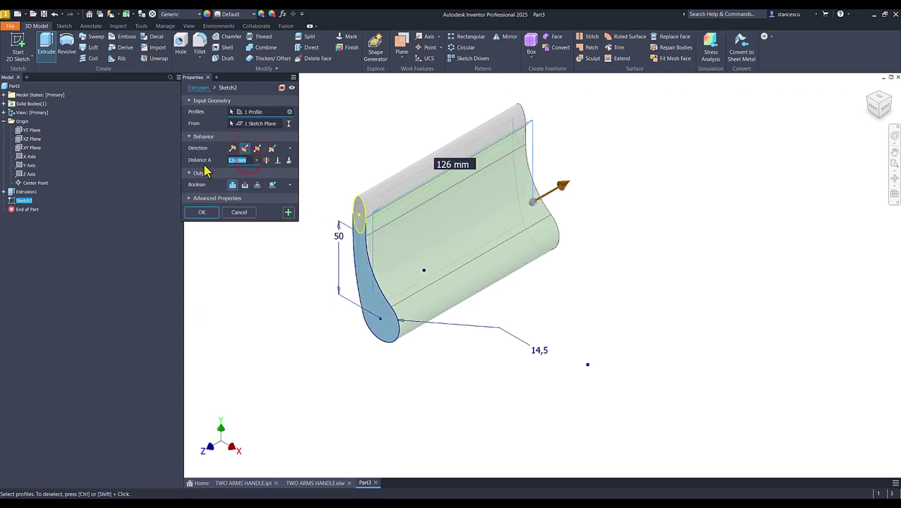
pyautogui.write('6')
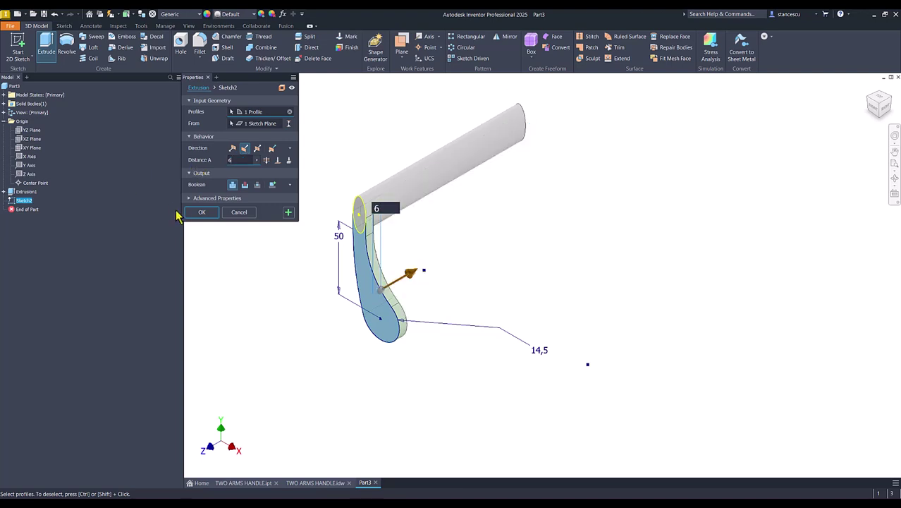
pyautogui.click(195, 213)
pyautogui.press('F6')
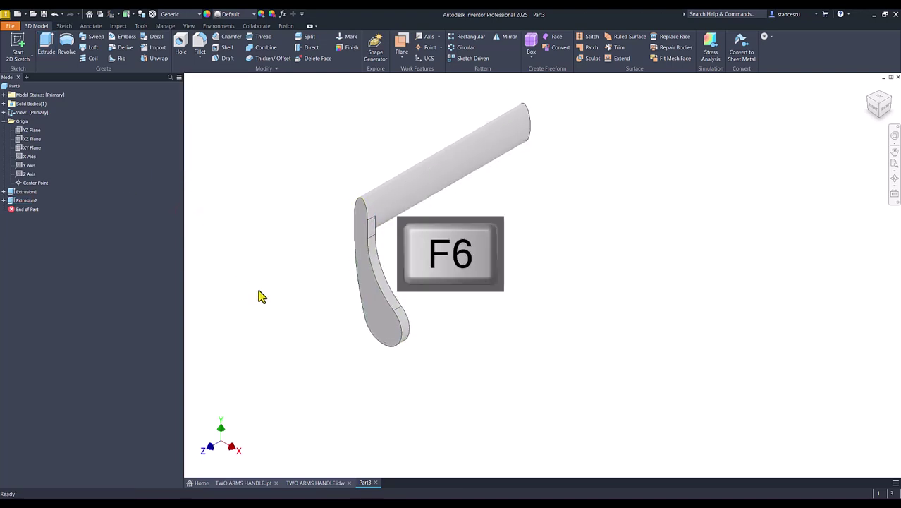
# - Check the radius and position of the finger grooves in the TWO ARMS HANDLE.idw drawing and return to Part3
pyautogui.click(307, 484)
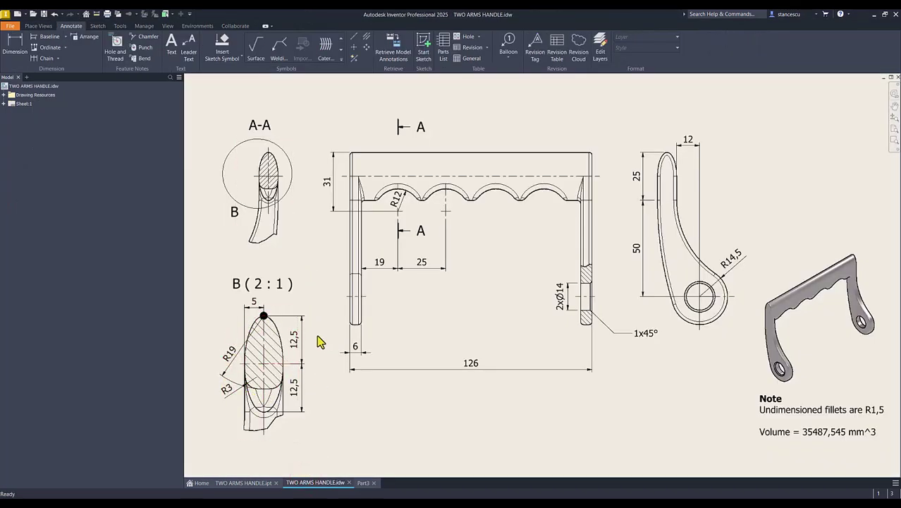
pyautogui.click(397, 201)
pyautogui.moveTo(398, 211); pyautogui.dragTo(397, 209)
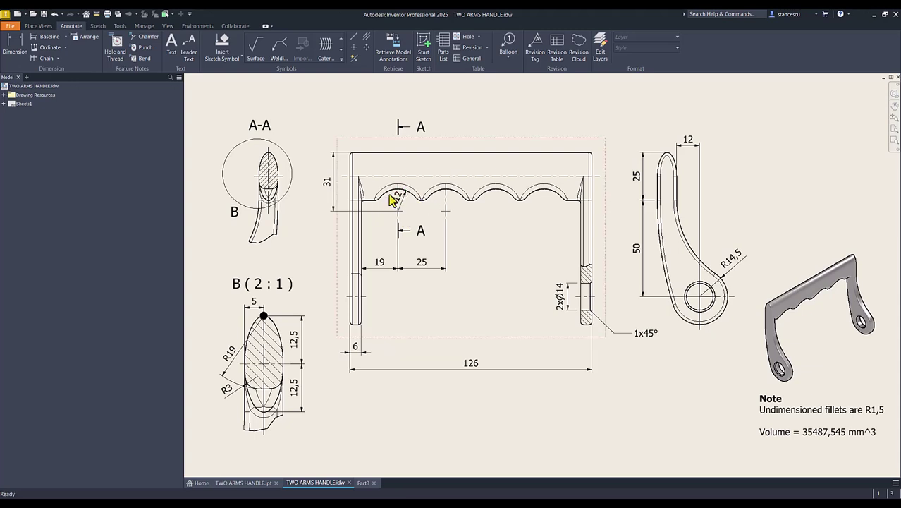
pyautogui.click(363, 483)
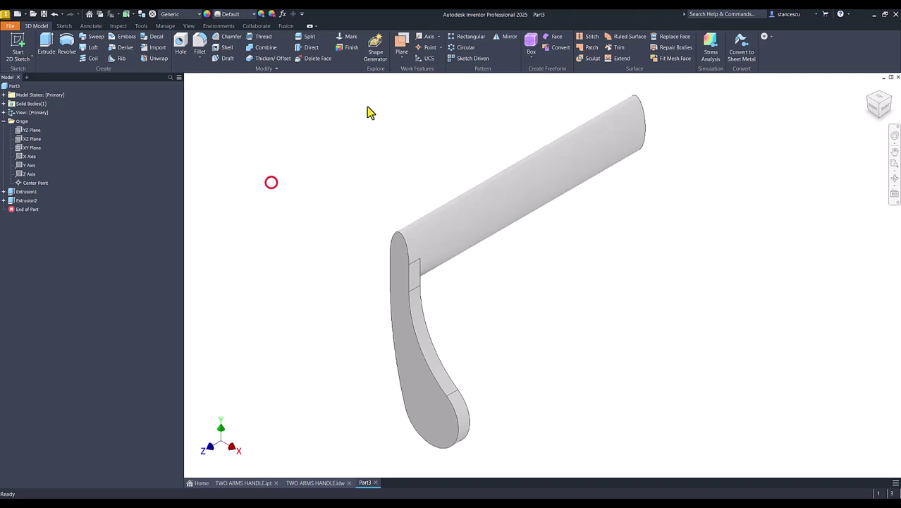
# - Create a work plane parallel to the YZ plane through the top of the grip's elliptical end
pyautogui.click(401, 46)
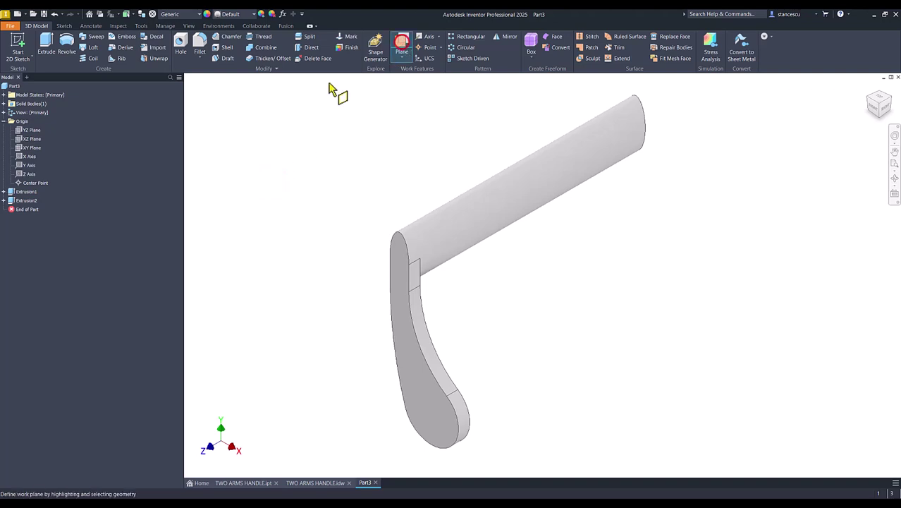
pyautogui.click(28, 132)
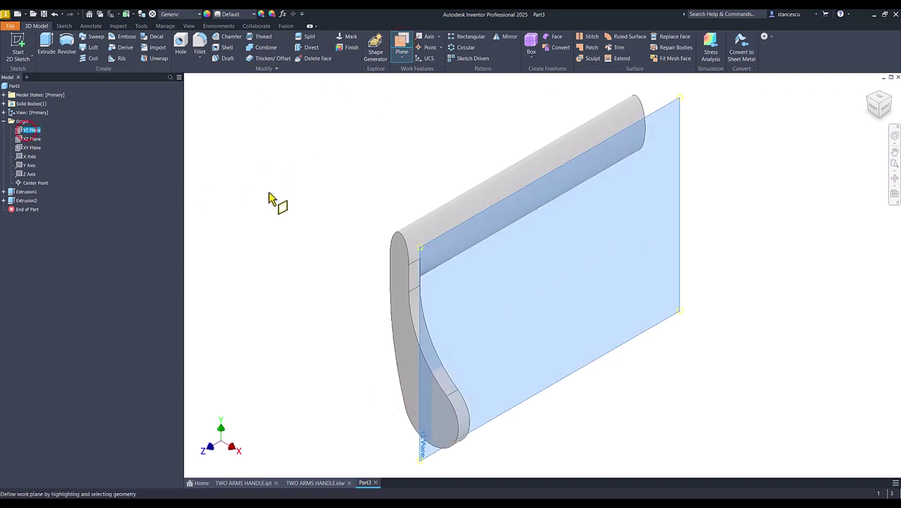
pyautogui.click(399, 239)
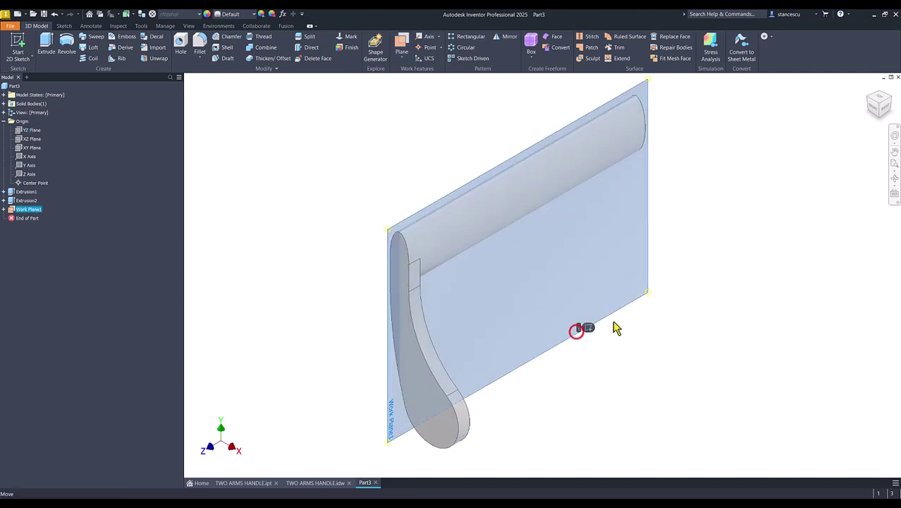
# - Start a sketch on the new work plane and slice the graphics to expose the section
pyautogui.click(586, 330)
pyautogui.press('s')
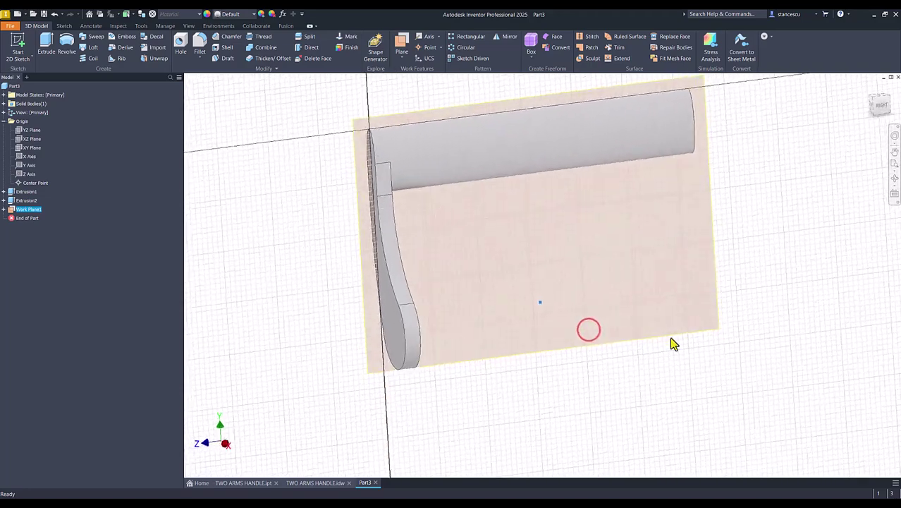
pyautogui.press('F7')
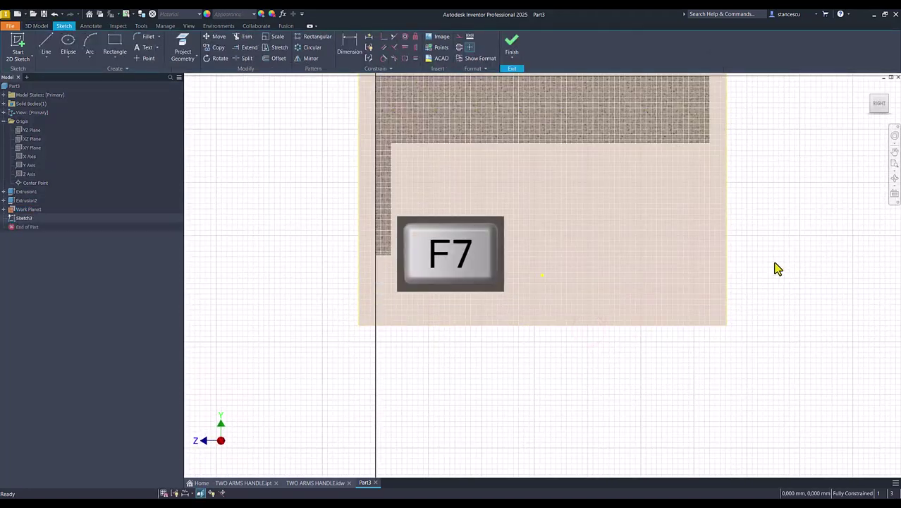
pyautogui.moveTo(518, 189); pyautogui.dragTo(513, 257, button='middle')
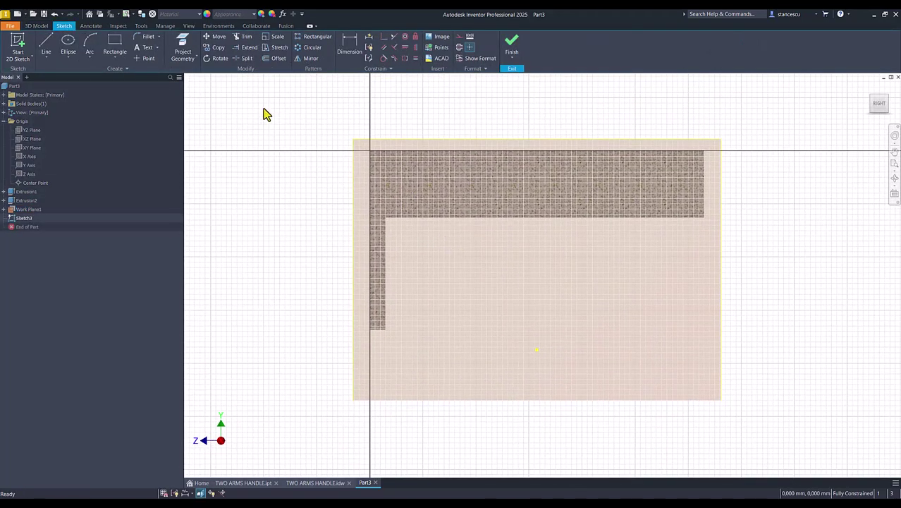
pyautogui.click(182, 45)
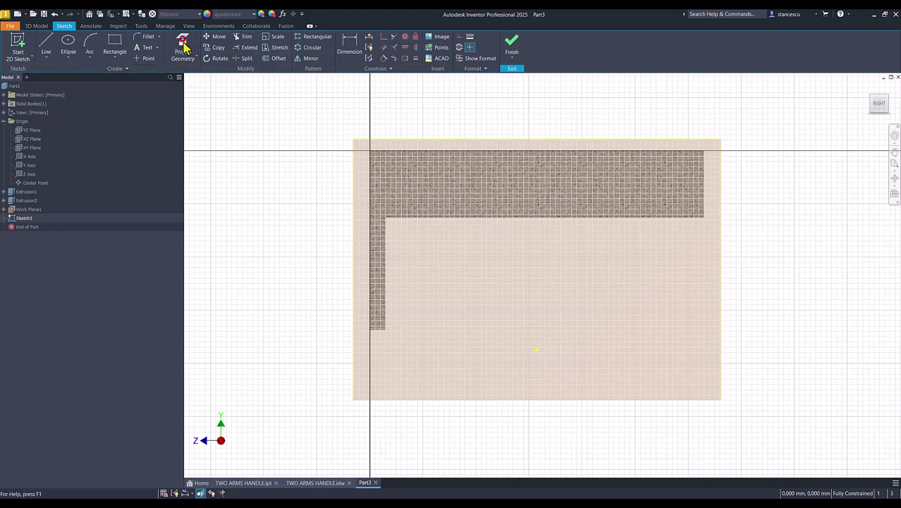
pyautogui.click(443, 155)
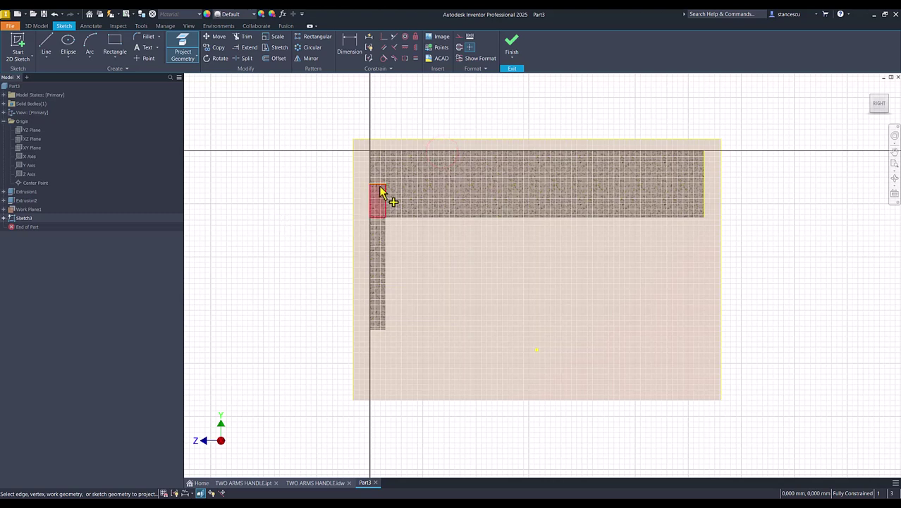
pyautogui.click(705, 187)
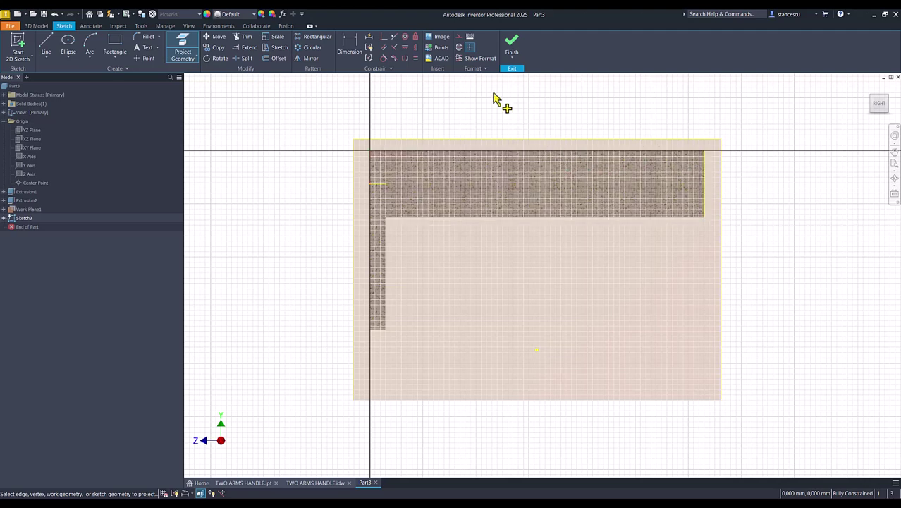
pyautogui.hotkey('ctrl', 'z')
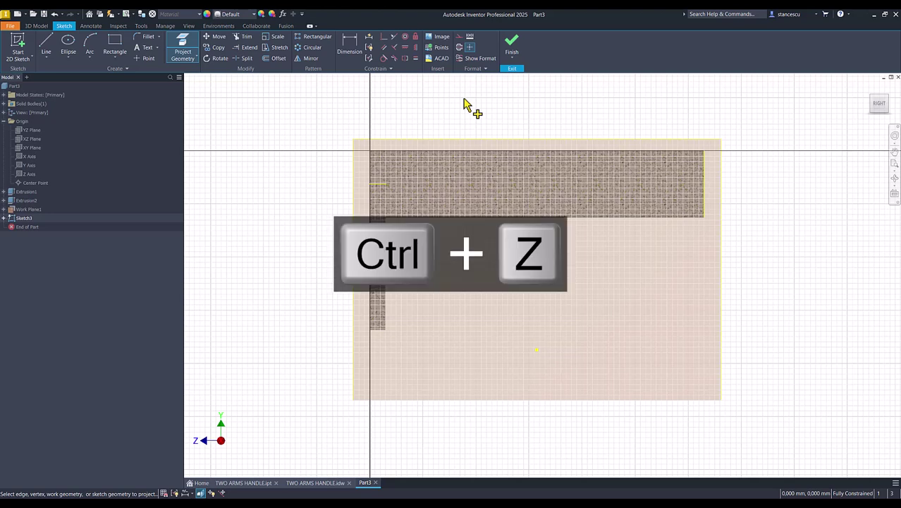
# - Draw a line along the full upper edge of the grip section, and turn off the save reminder
pyautogui.click(47, 48)
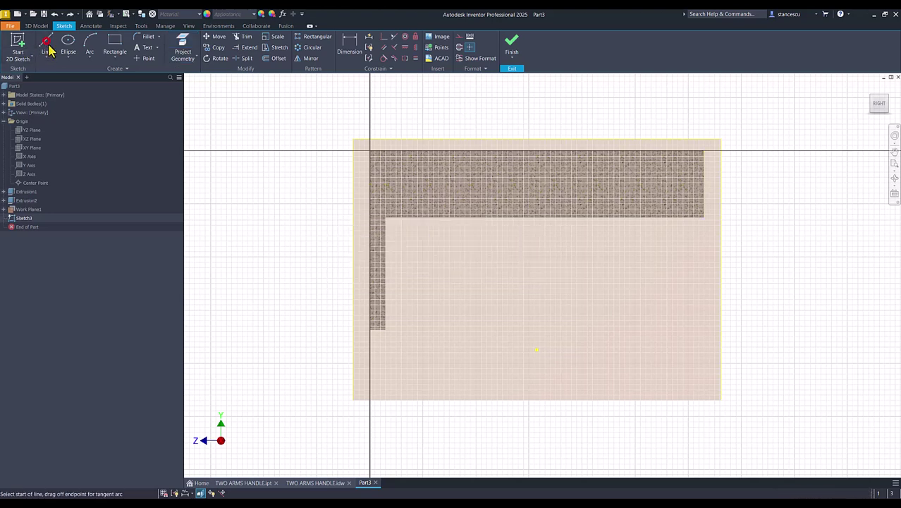
pyautogui.click(369, 150)
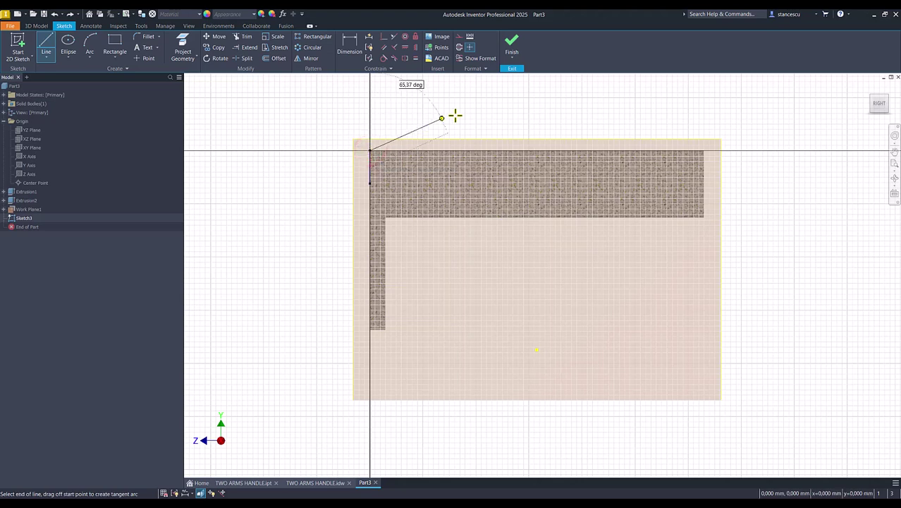
pyautogui.click(704, 150)
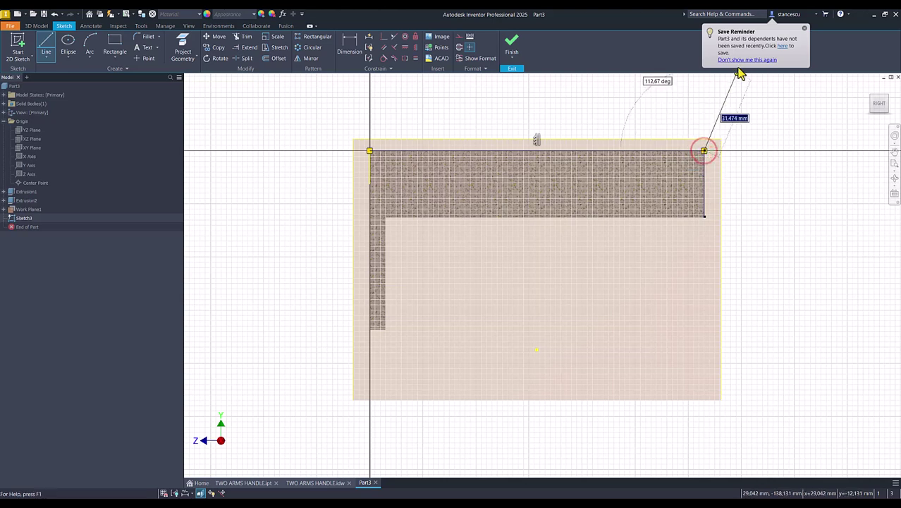
pyautogui.press('Escape')
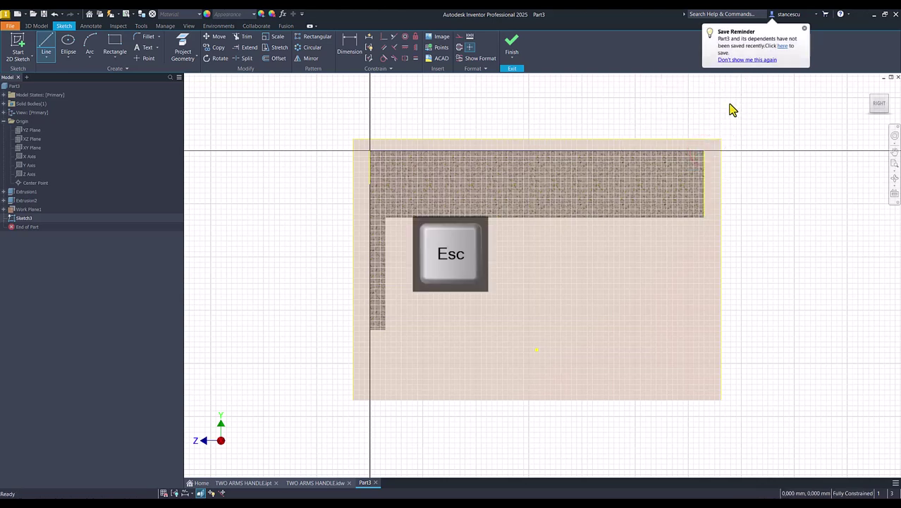
pyautogui.click(737, 60)
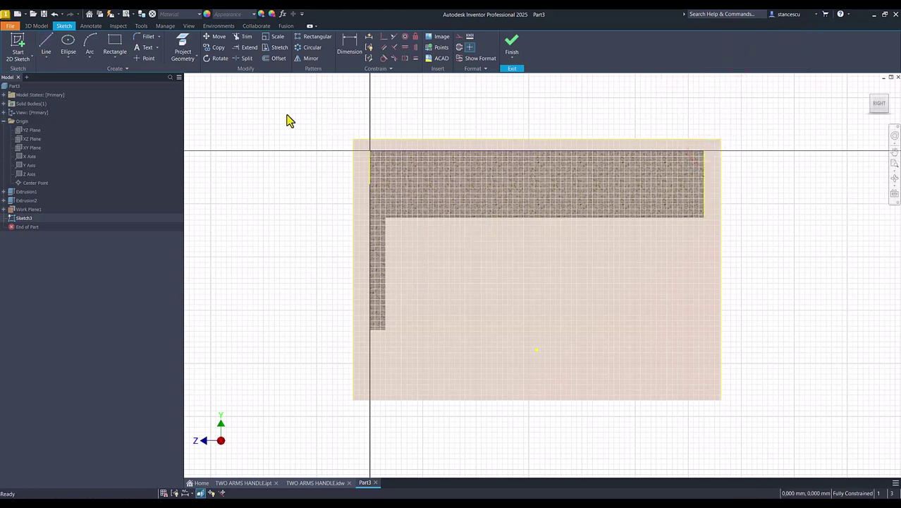
# - Draw a line up the arm's inner edge, starting below the visible section, and continue it along the grip's lower edge to the far end
pyautogui.click(46, 44)
pyautogui.click(386, 360)
pyautogui.click(386, 217)
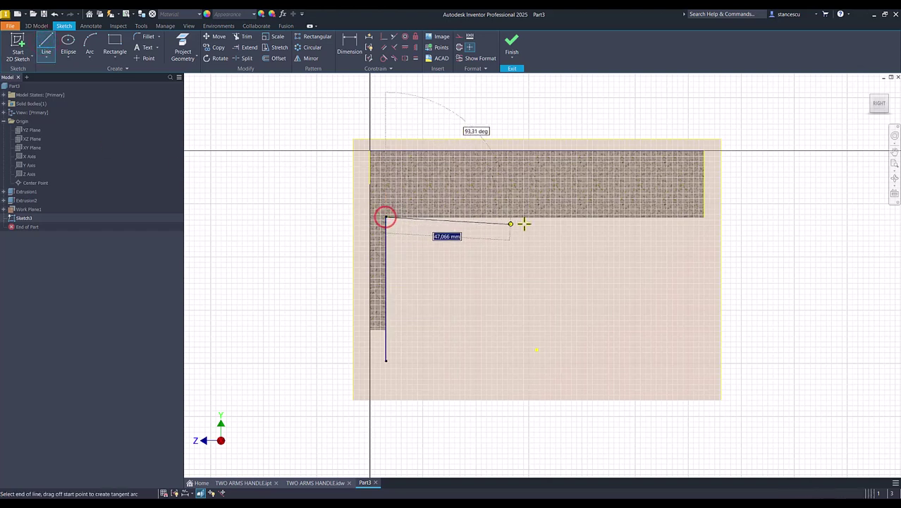
pyautogui.doubleClick(704, 216)
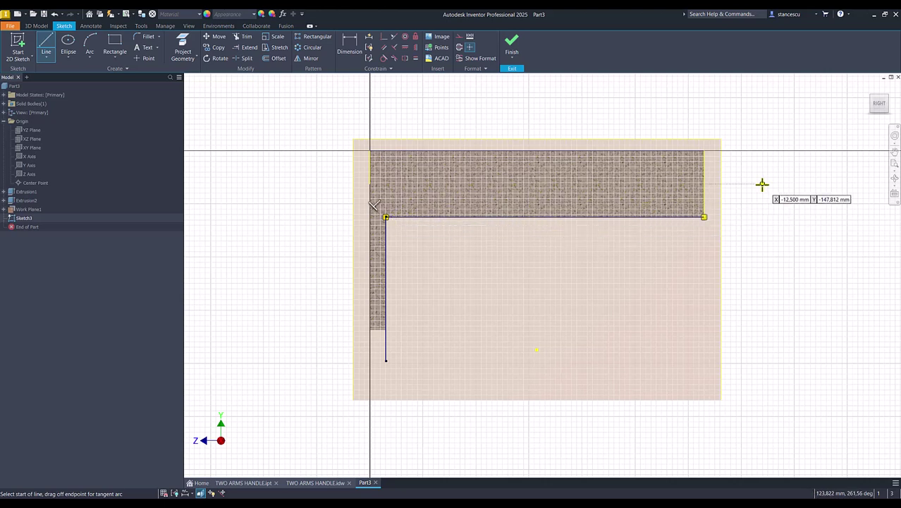
pyautogui.press('Escape')
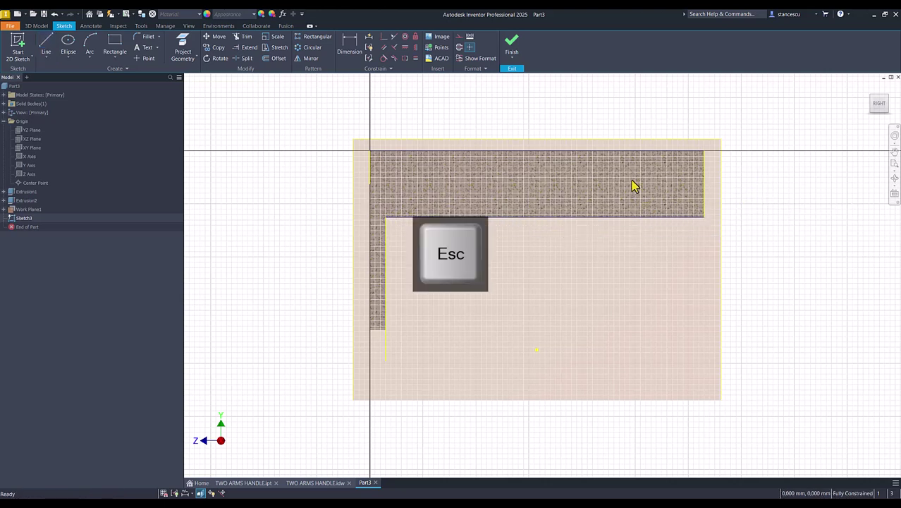
# - Sketch two separate three-point arcs of 12 mm radius with their endpoints on the grip's lower edge line, bulging into the grip
pyautogui.click(90, 48)
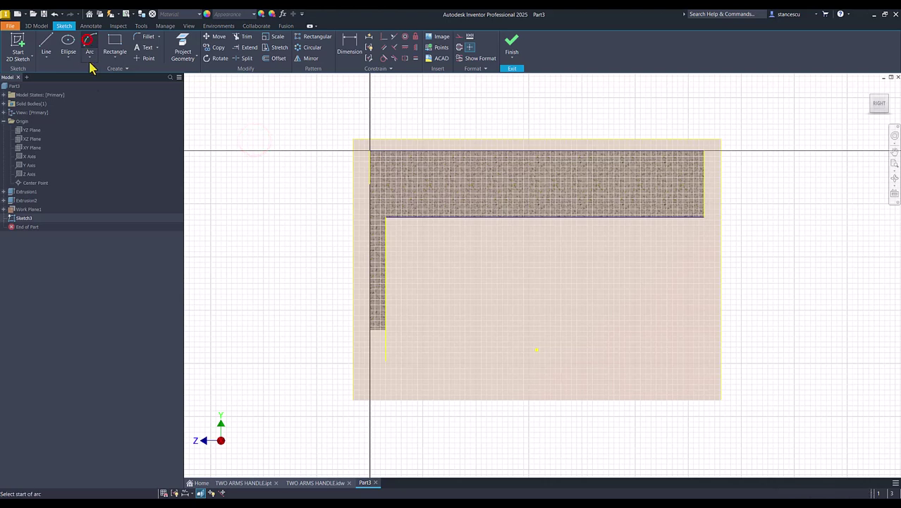
pyautogui.click(403, 216)
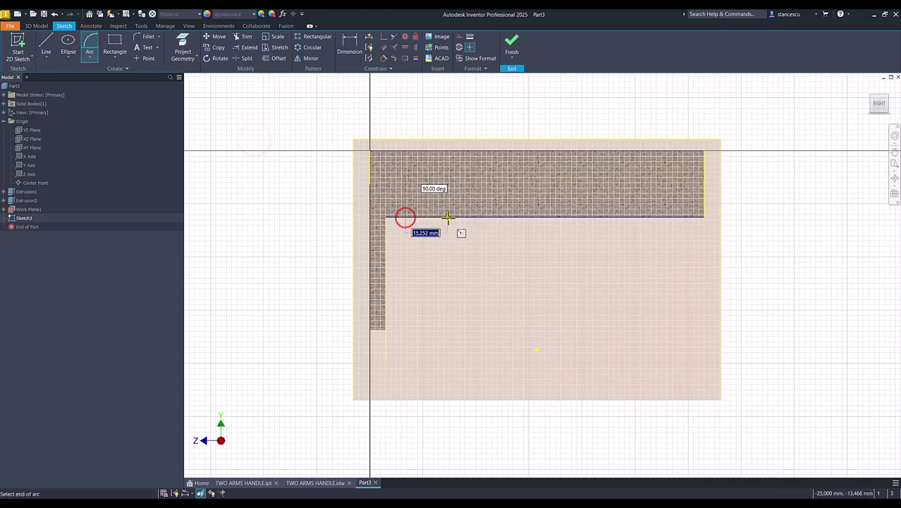
pyautogui.click(449, 216)
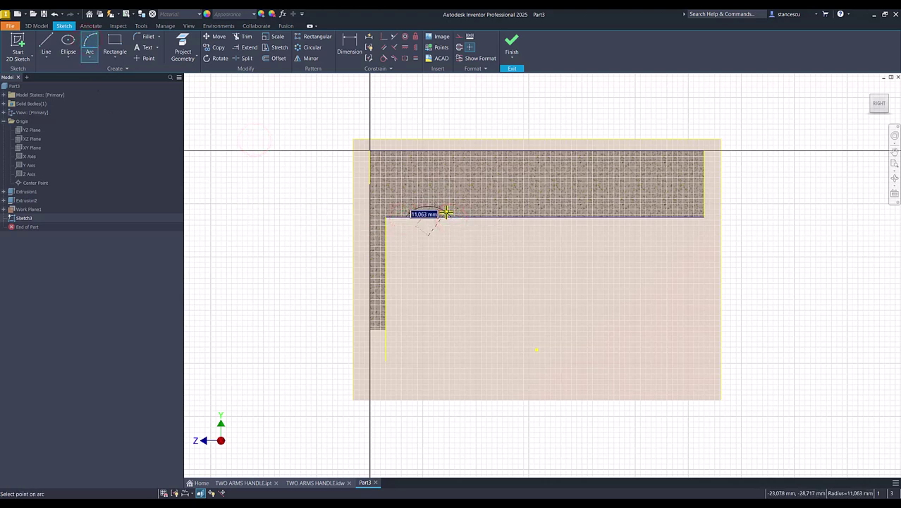
pyautogui.write('12')
pyautogui.press('Return')
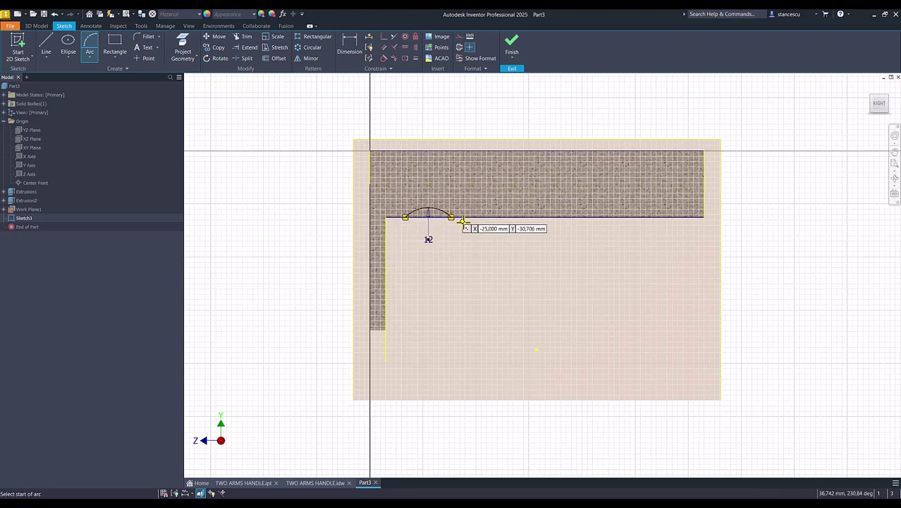
pyautogui.click(518, 216)
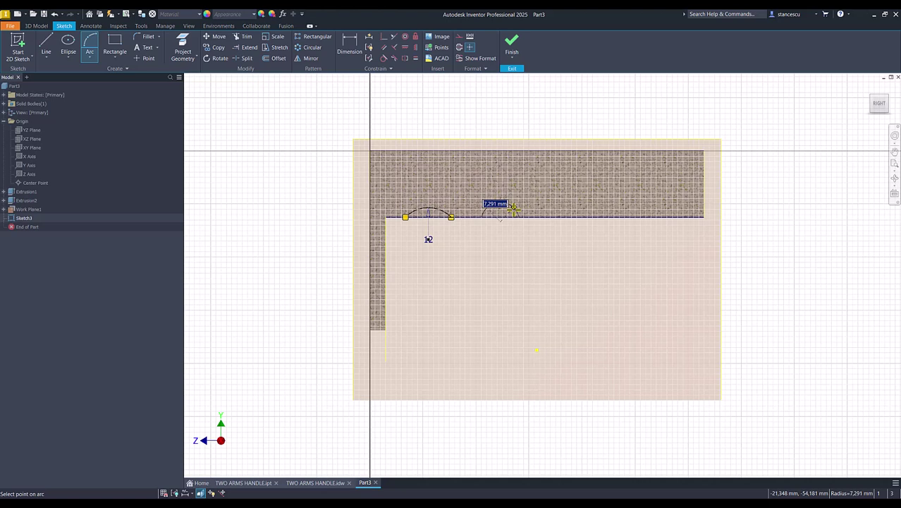
pyautogui.write('12')
pyautogui.press('Return')
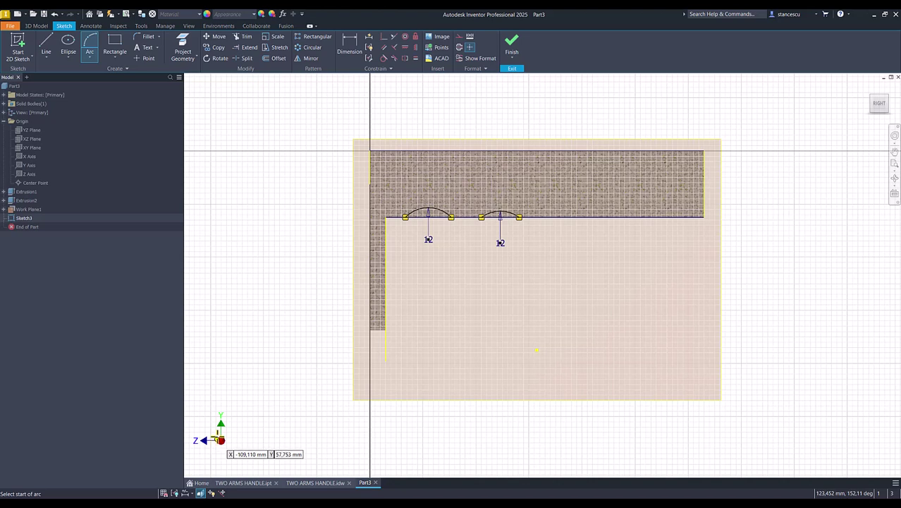
# - Constrain the centre points of the two arcs to the same height below the grip
pyautogui.click(414, 47)
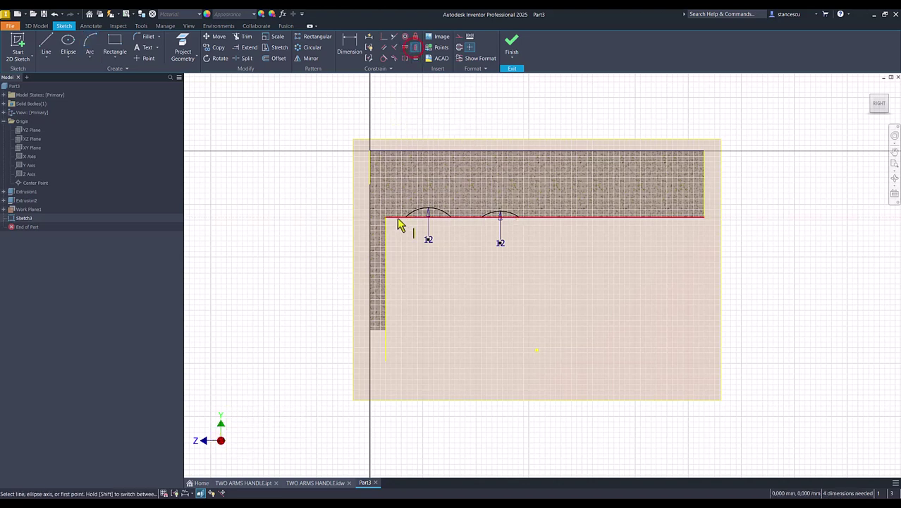
pyautogui.click(429, 240)
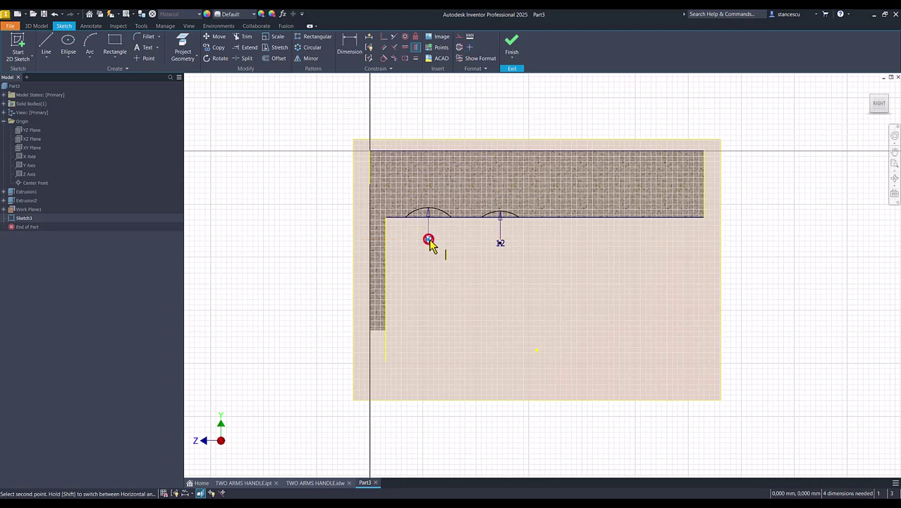
pyautogui.click(500, 243)
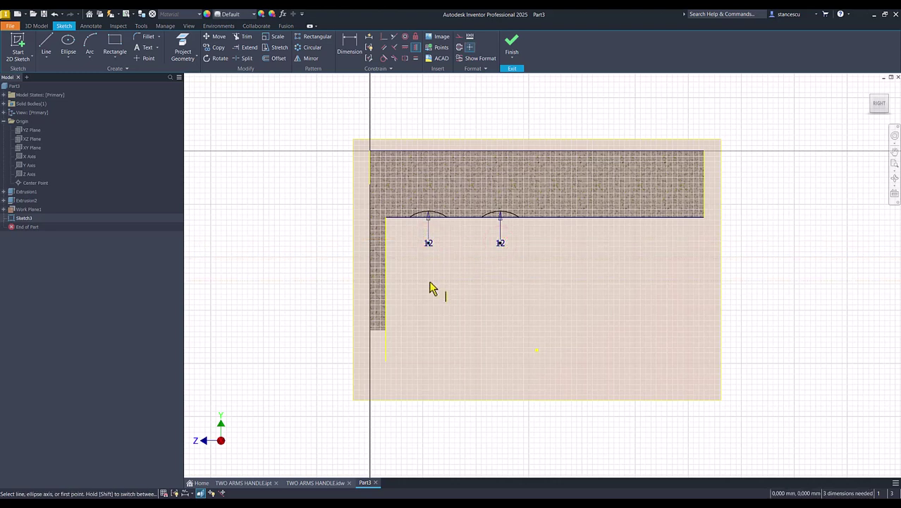
# - Dimension the first arc's centre at 31 mm from the grip's upper edge line
pyautogui.click(352, 40)
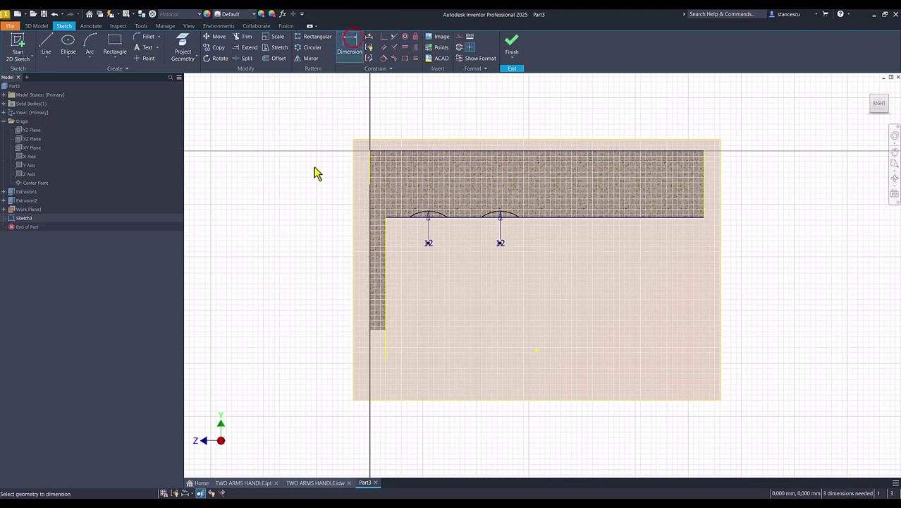
pyautogui.click(429, 243)
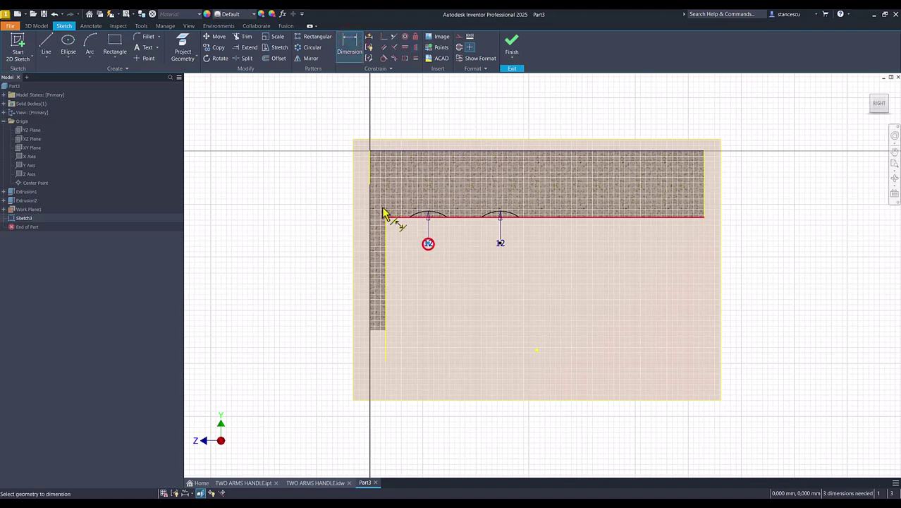
pyautogui.click(400, 154)
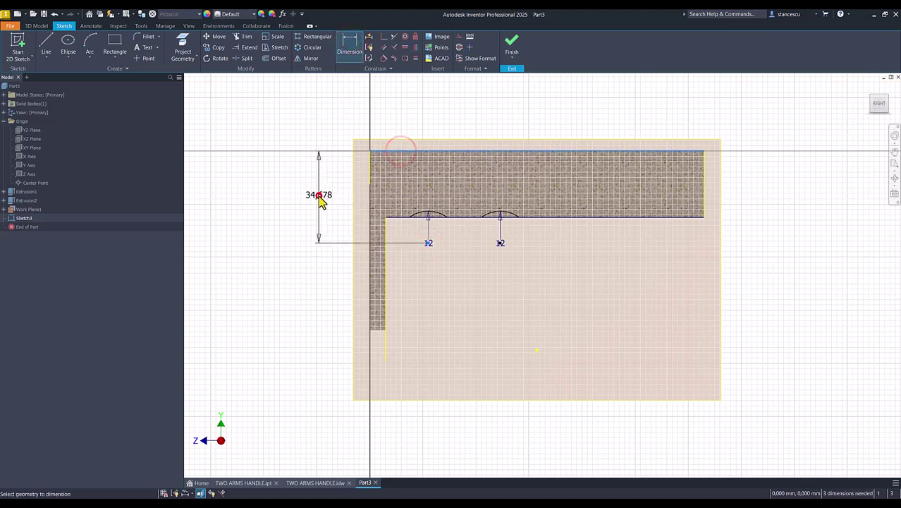
pyautogui.click(319, 200)
pyautogui.write('31')
pyautogui.press('Return')
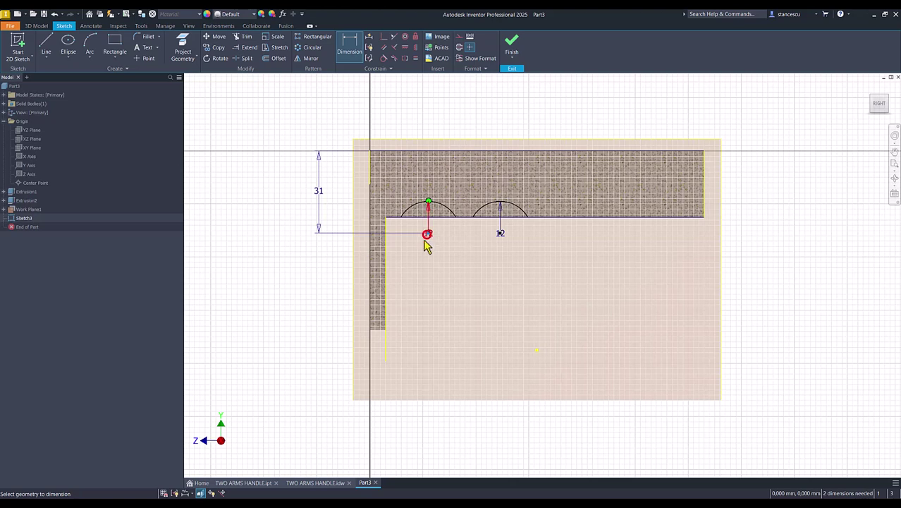
# - Dimension the first arc's centre at 19 mm from the arm's inner edge line
pyautogui.click(383, 262)
pyautogui.click(411, 264)
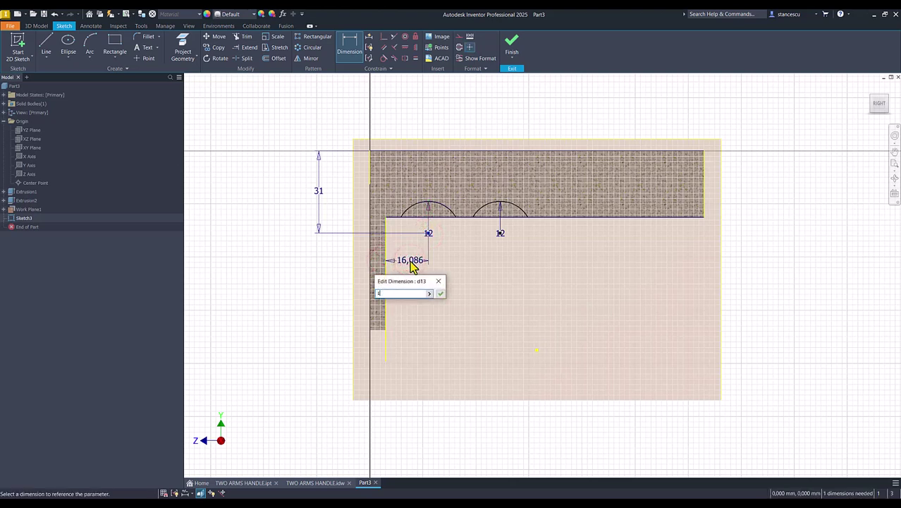
pyautogui.write('19')
pyautogui.press('Return')
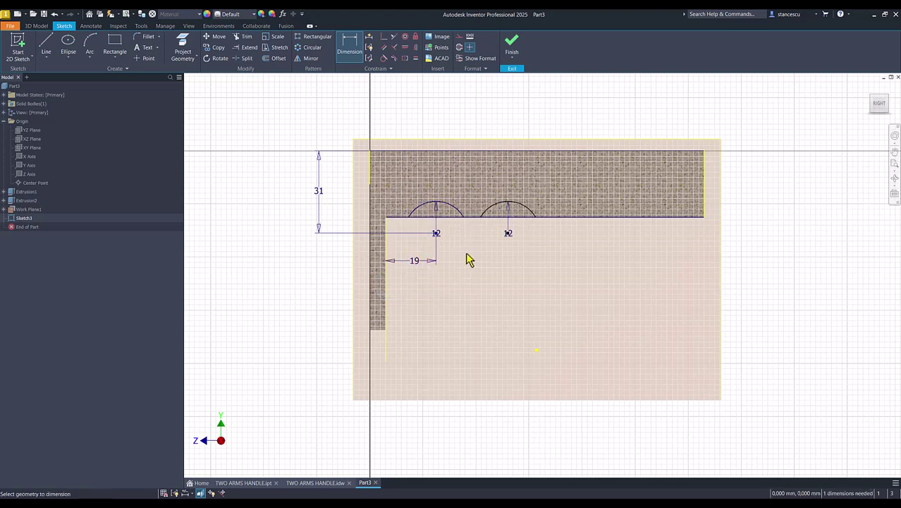
# - Dimension the two arc centres 25 mm apart horizontally and finish the sketch
pyautogui.click(438, 235)
pyautogui.click(509, 234)
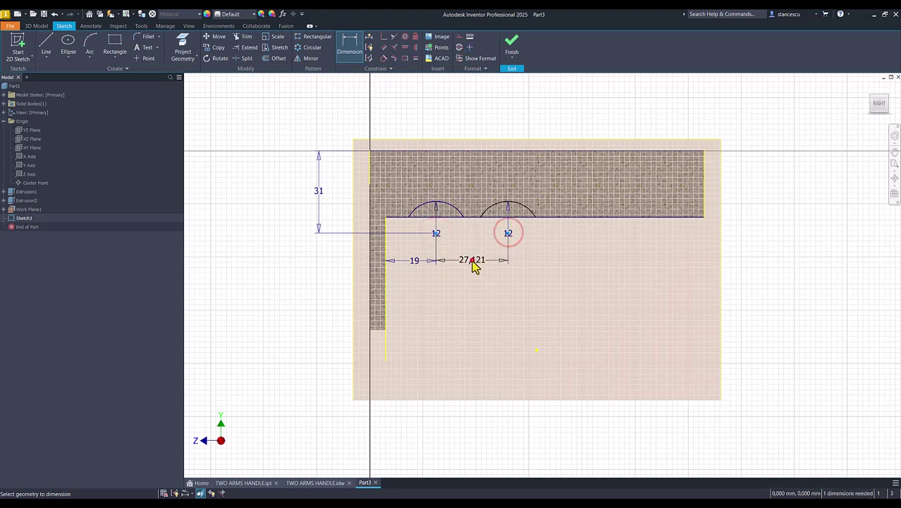
pyautogui.click(473, 261)
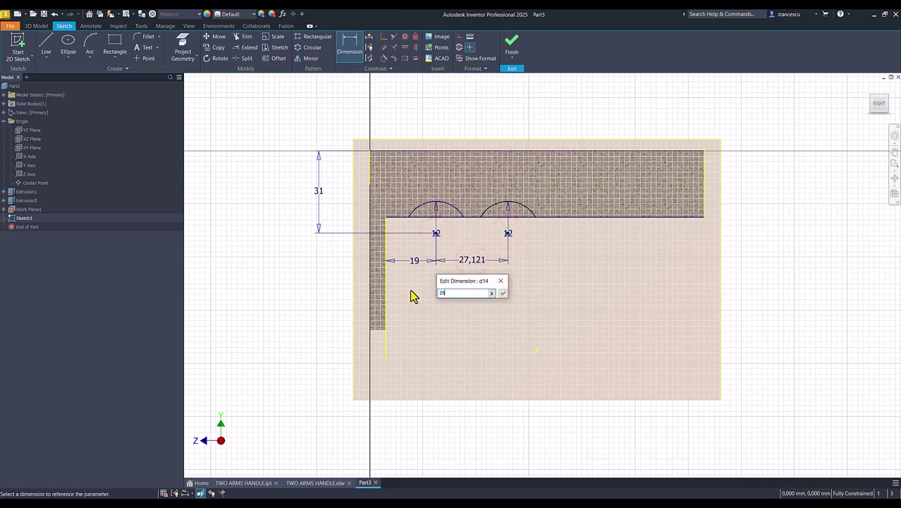
pyautogui.press('Return')
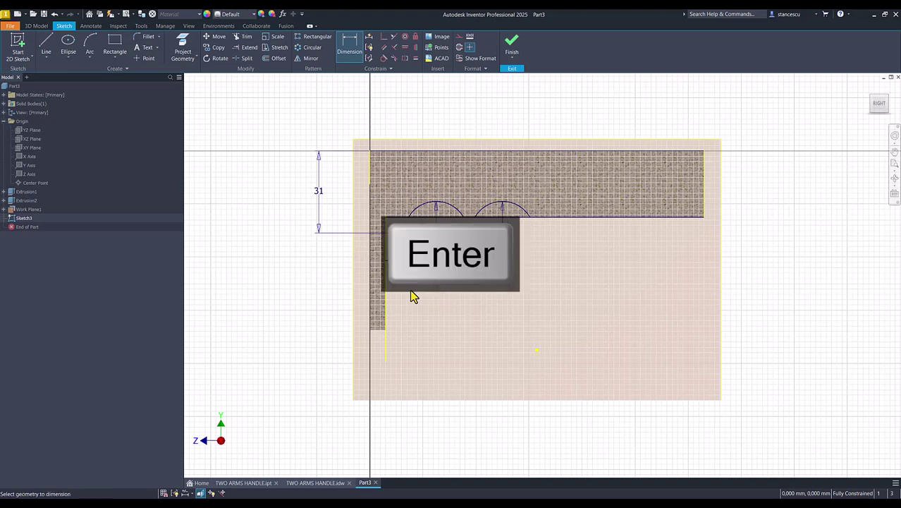
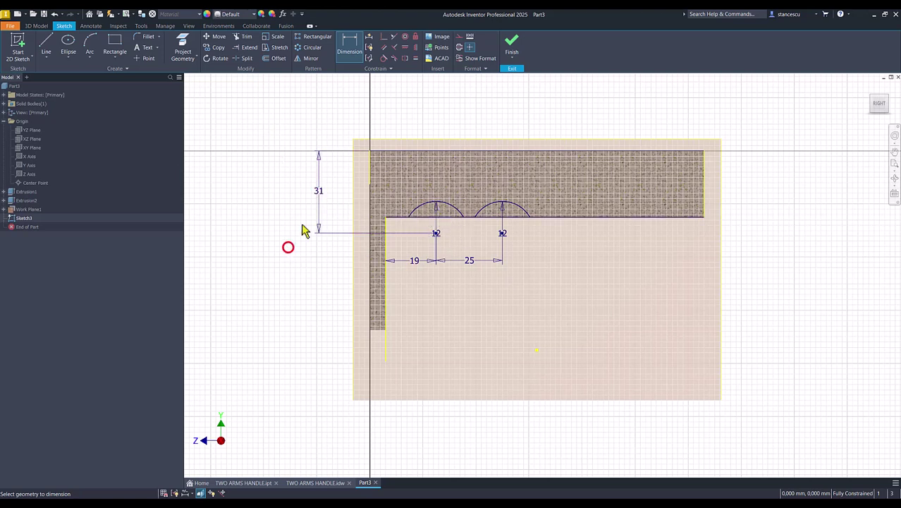
pyautogui.click(513, 43)
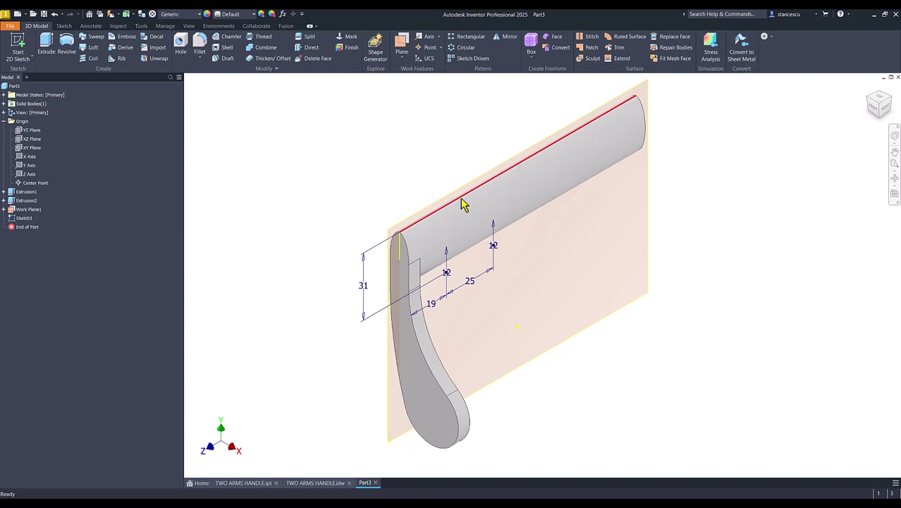
# - Revolve both arc segments as a full 360-degree cut around the grip's upper edge line to form two finger grooves
pyautogui.click(327, 161)
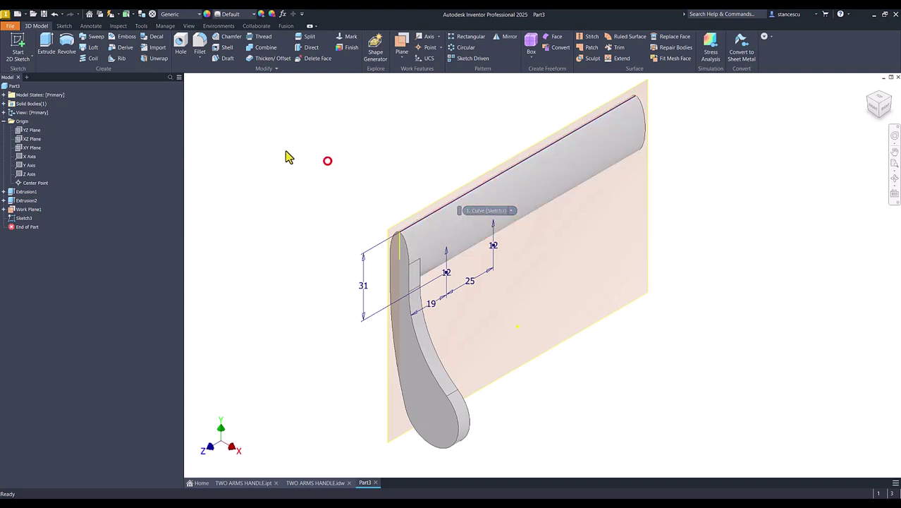
pyautogui.click(64, 46)
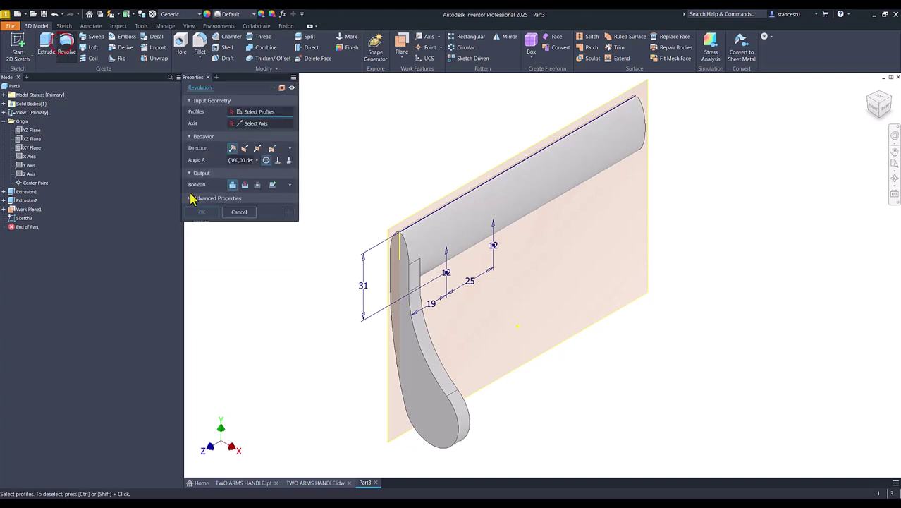
pyautogui.click(438, 260)
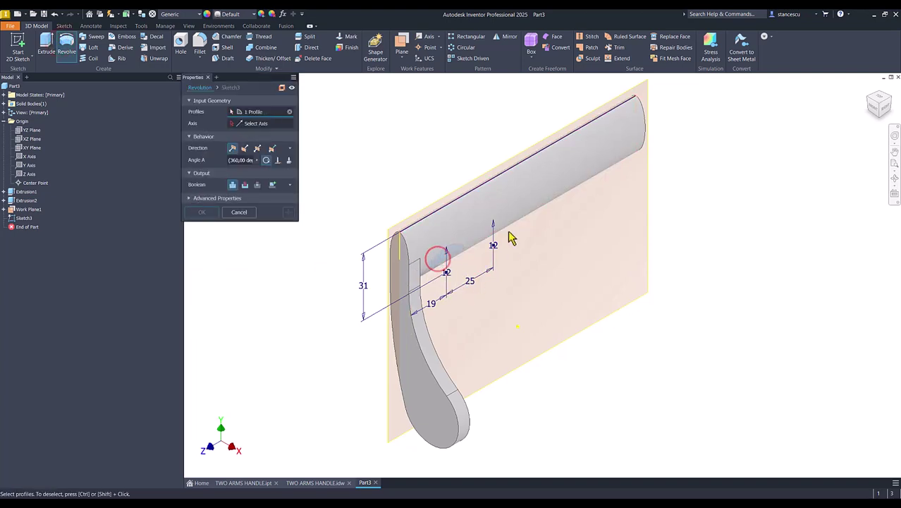
pyautogui.click(271, 126)
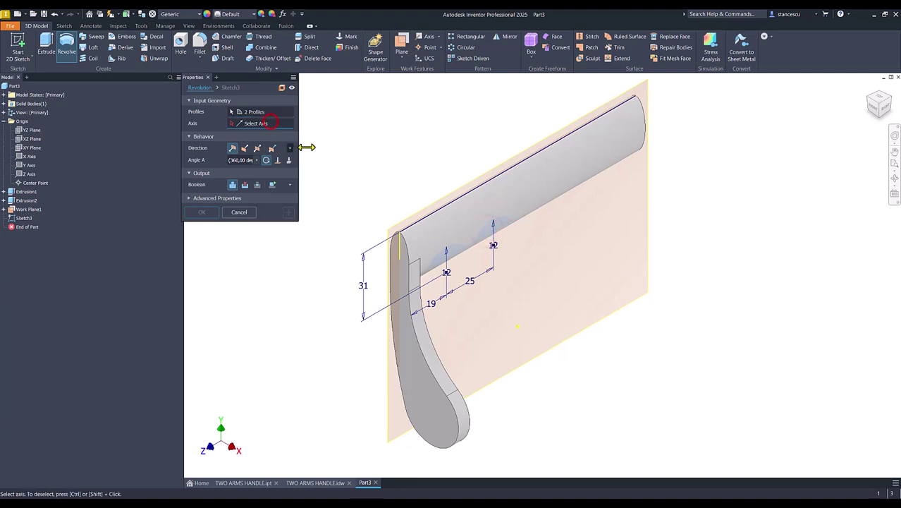
pyautogui.click(451, 209)
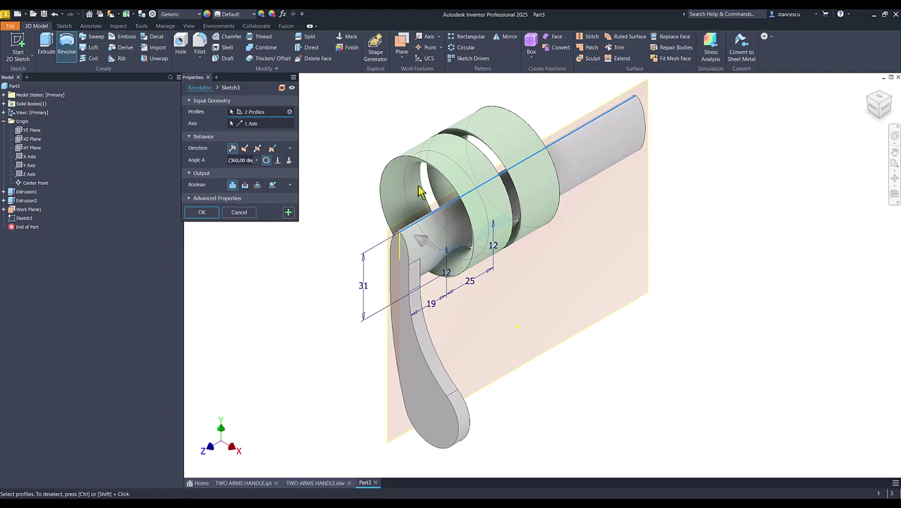
pyautogui.click(245, 185)
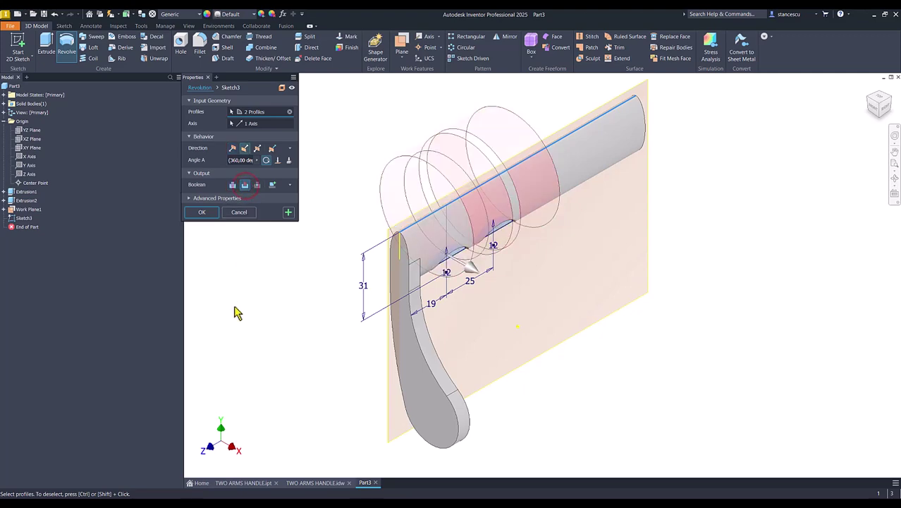
pyautogui.keyDown('shift'); pyautogui.moveTo(416, 349); pyautogui.dragTo(405, 132, button='middle'); pyautogui.keyUp('shift')
pyautogui.click(205, 212)
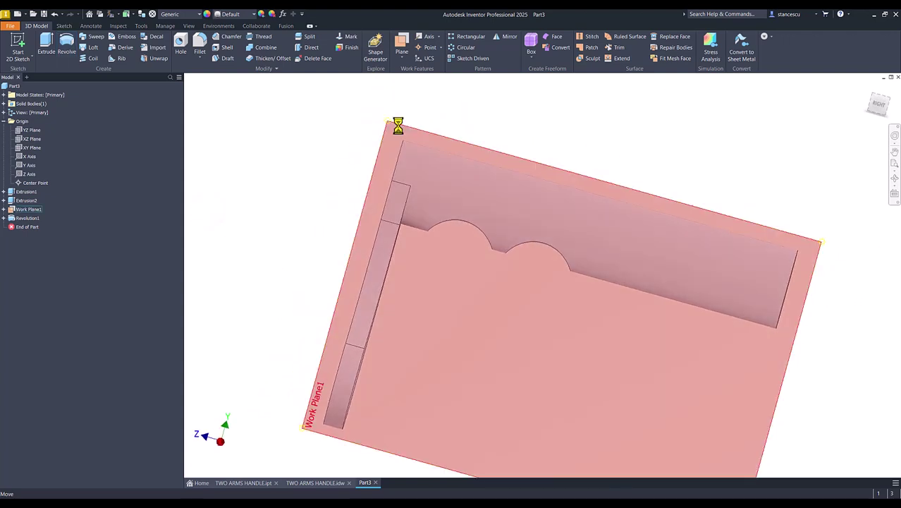
# - Hide the work plane used for the groove sketch and restore the home view
pyautogui.rightClick(404, 131)
pyautogui.click(423, 138)
pyautogui.press('F6')
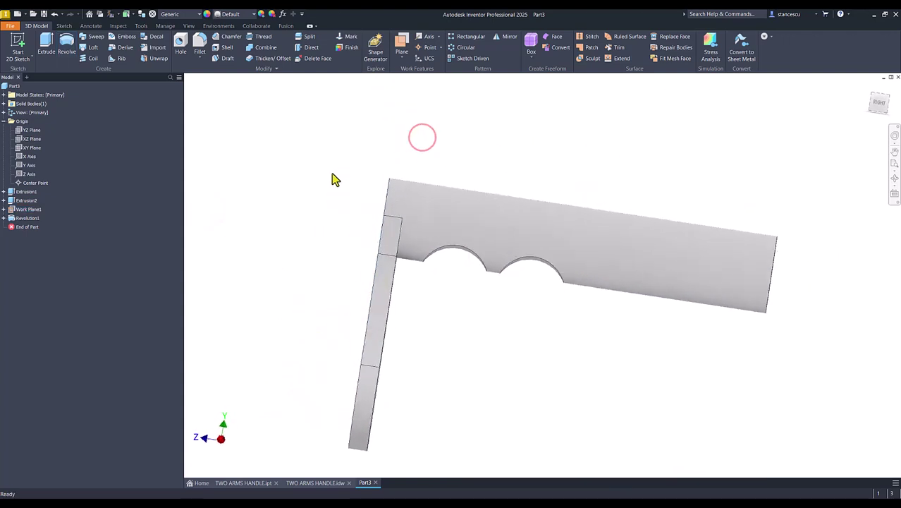
# - Consult the TWO ARMS HANDLE.idw drawing and fillet the edges of both finger grooves in Part3 with a 3 mm radius
pyautogui.click(317, 483)
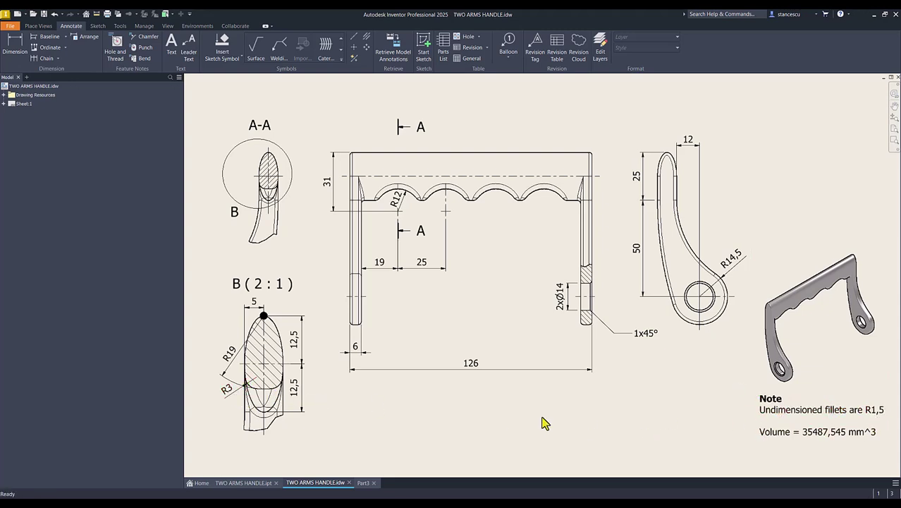
pyautogui.click(362, 483)
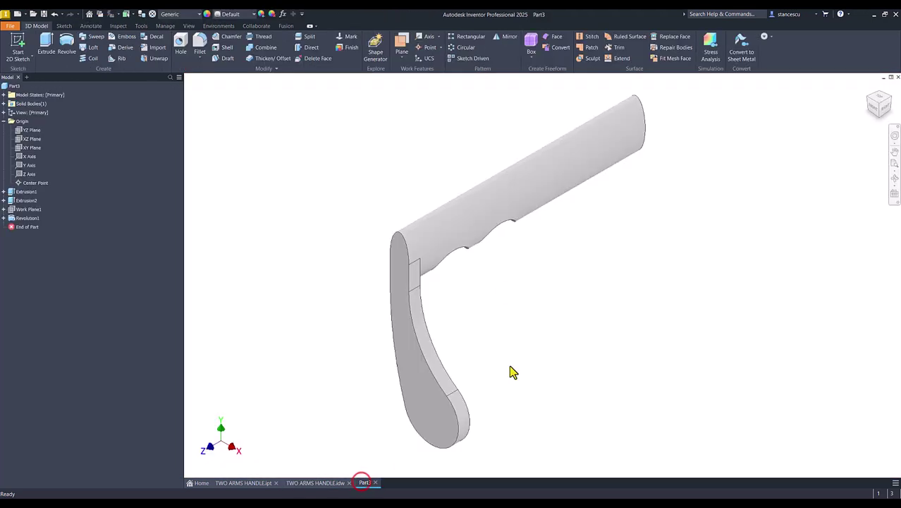
pyautogui.scroll(2, 508, 285)
pyautogui.scroll(4, 526, 286)
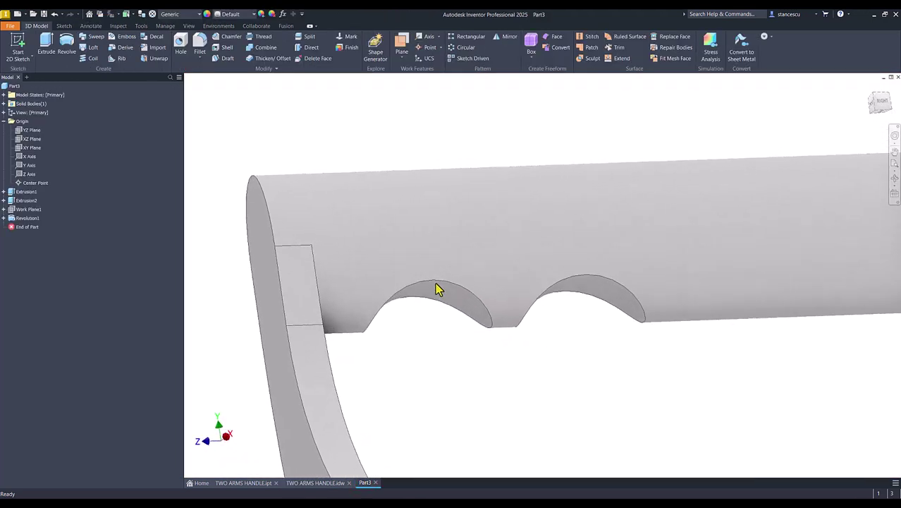
pyautogui.click(438, 288)
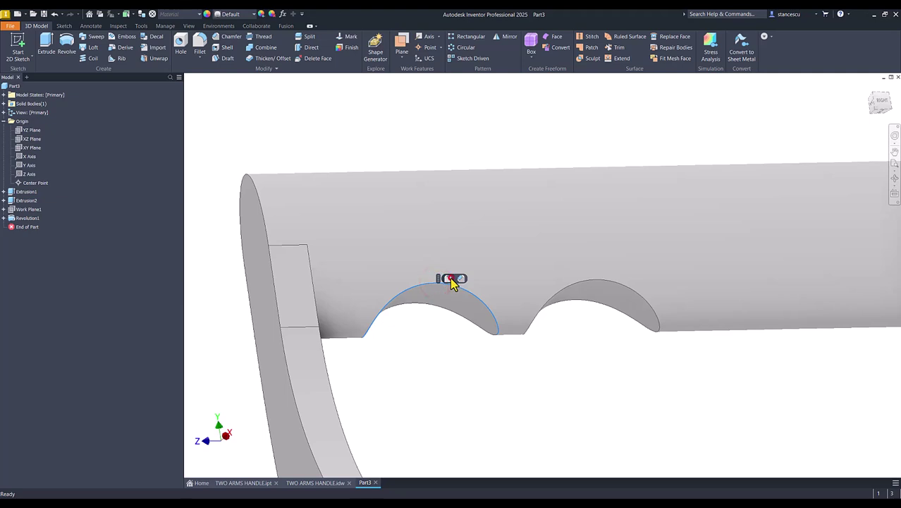
pyautogui.click(452, 280)
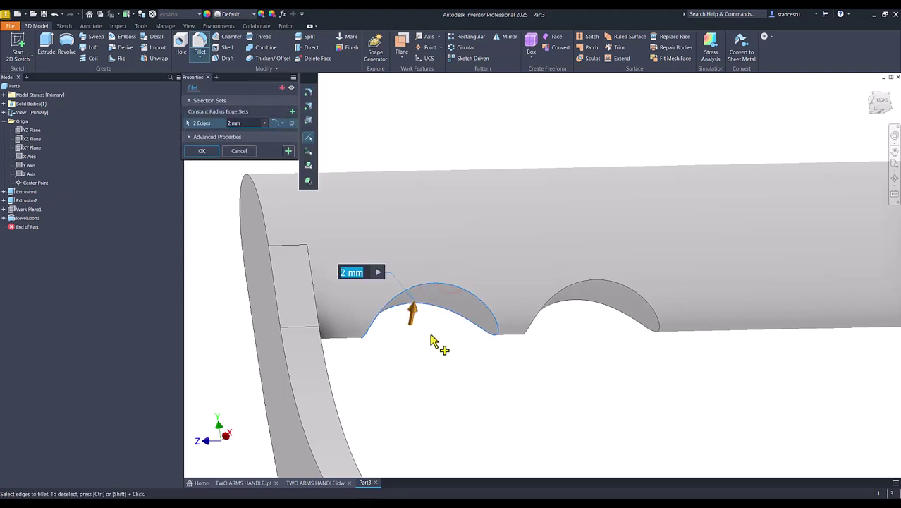
pyautogui.write('3')
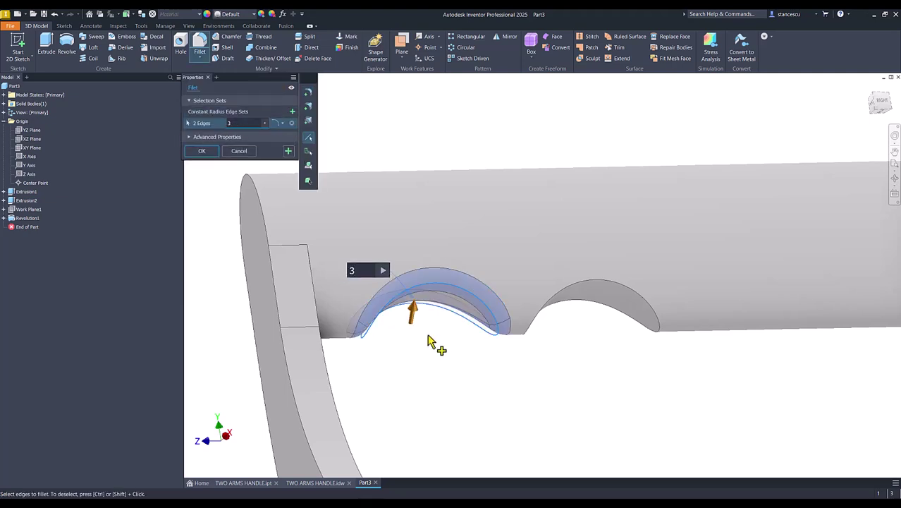
pyautogui.click(571, 289)
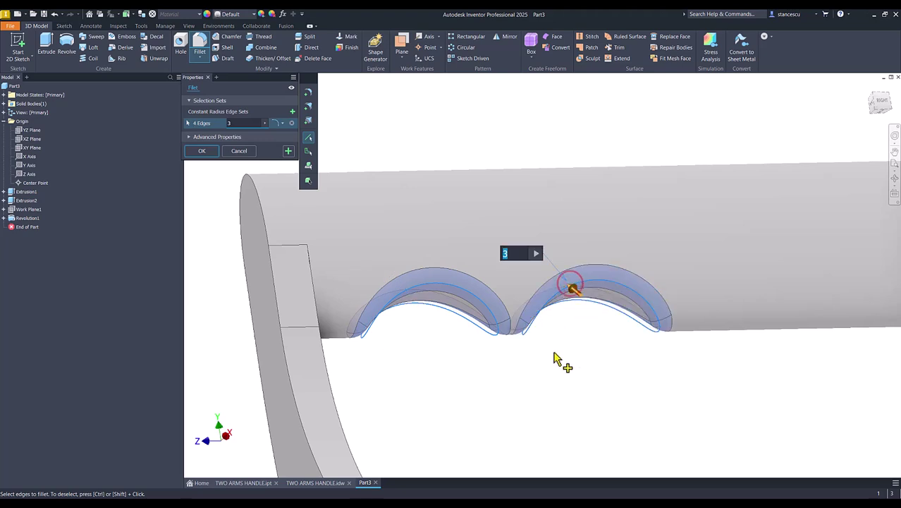
pyautogui.click(291, 150)
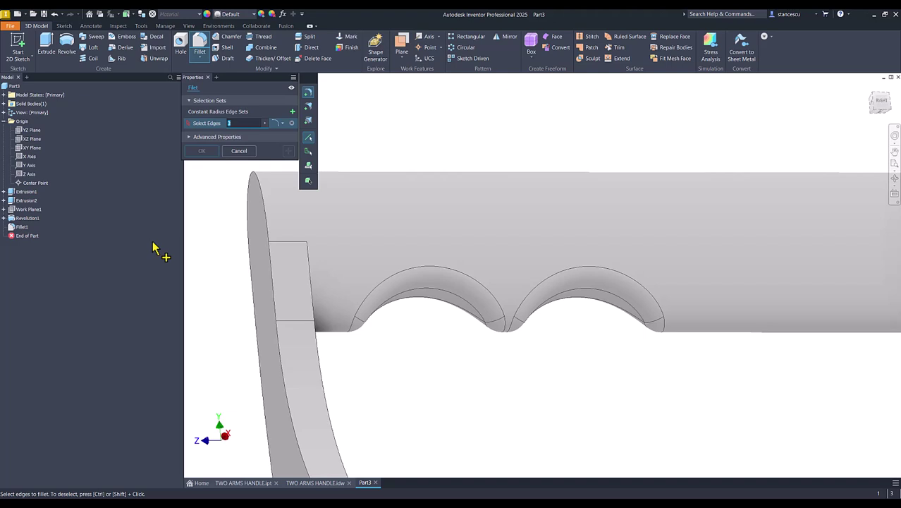
# - Fillet the inner and outer outline edges of the arm and its joint edge with the grip at 1,5 mm
pyautogui.write(',5')
pyautogui.scroll(3, 187, 247)
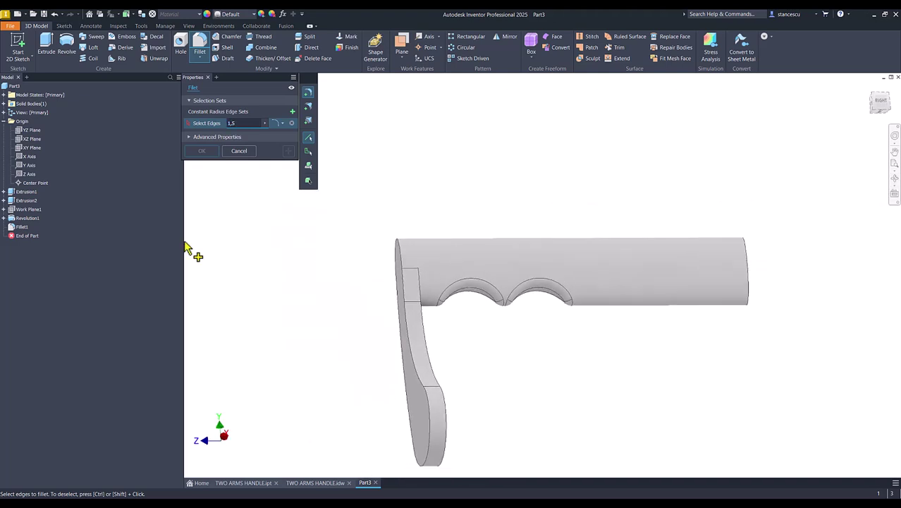
pyautogui.click(424, 349)
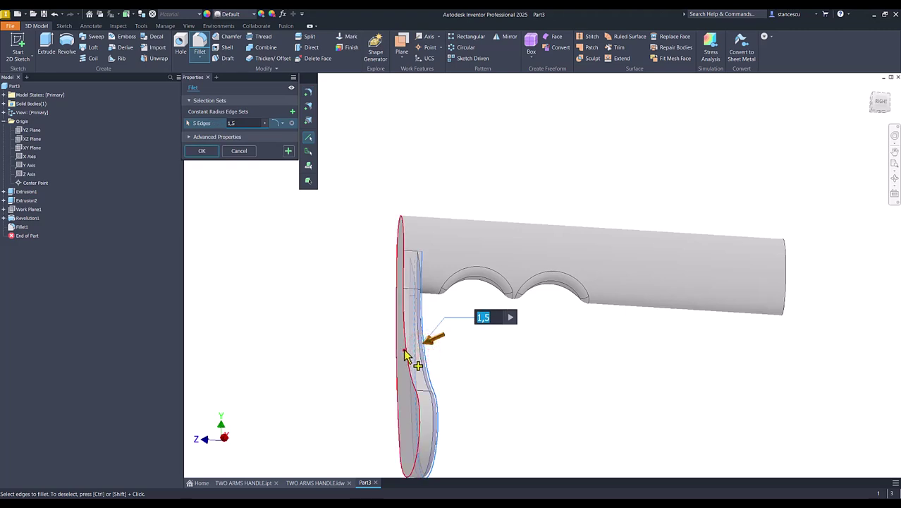
pyautogui.keyDown('shift'); pyautogui.moveTo(405, 354); pyautogui.dragTo(426, 337, button='middle'); pyautogui.keyUp('shift')
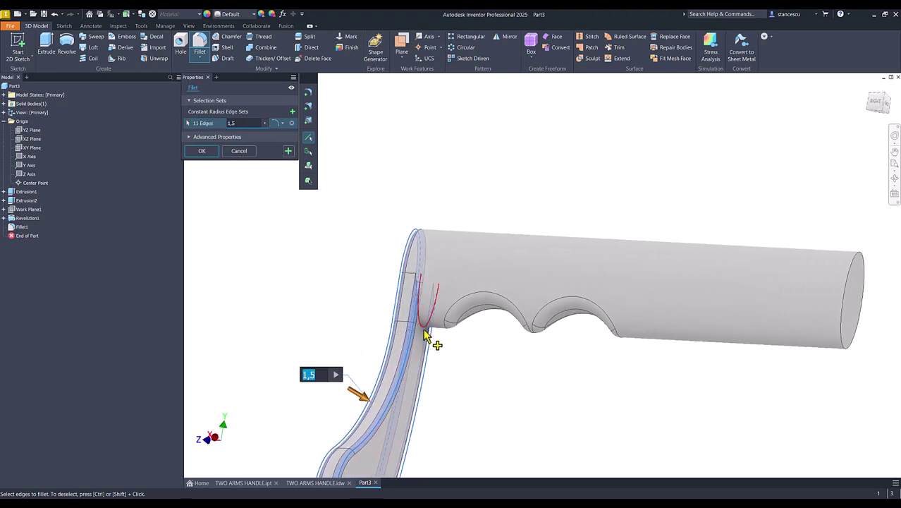
pyautogui.click(424, 332)
pyautogui.scroll(-5, 423, 328)
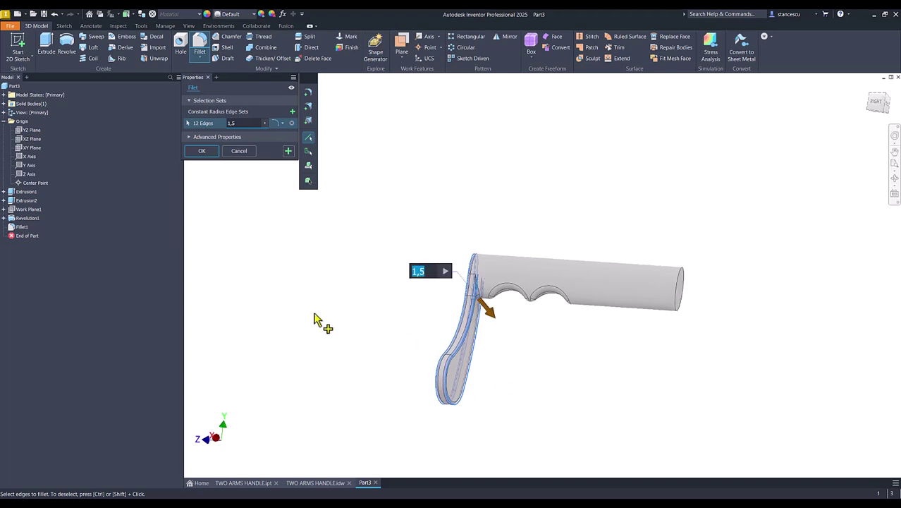
pyautogui.click(202, 151)
pyautogui.click(258, 188)
pyautogui.press('F6')
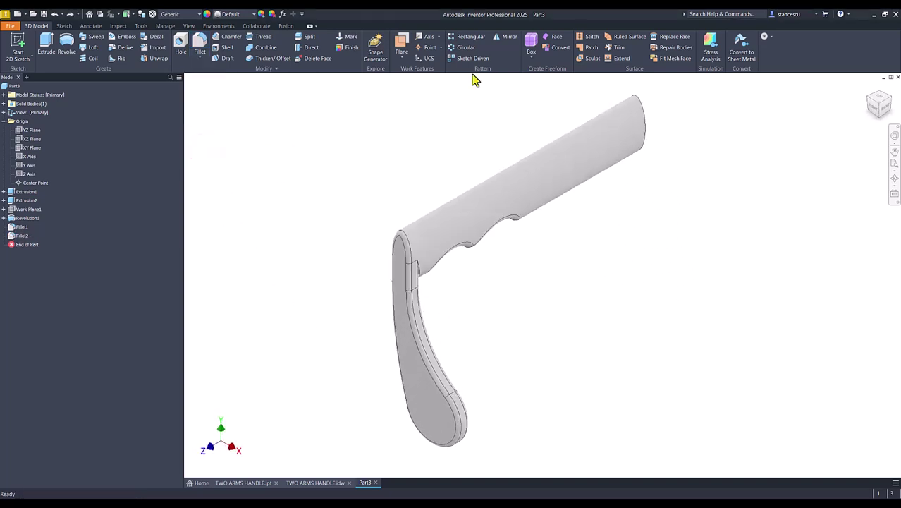
# - Mirror the arm extrusion, the groove cut and the groove fillets about the XY Plane
pyautogui.click(510, 36)
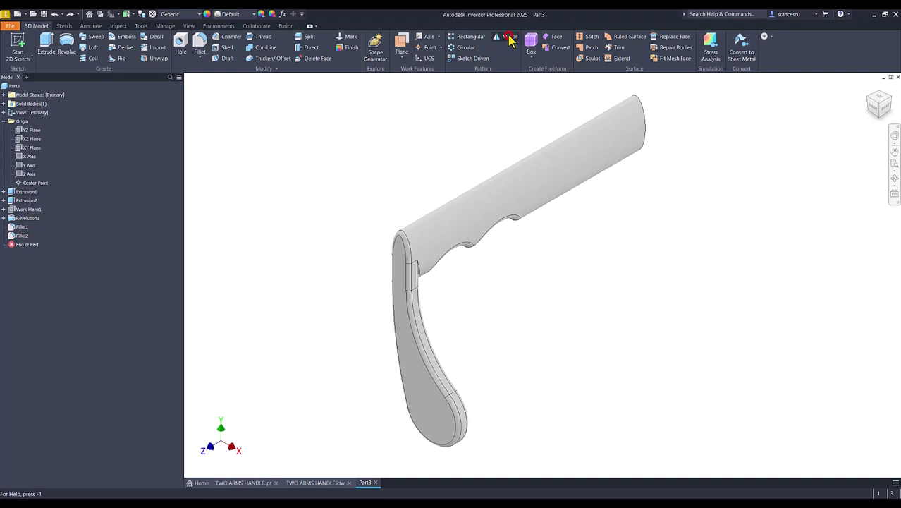
pyautogui.click(15, 228)
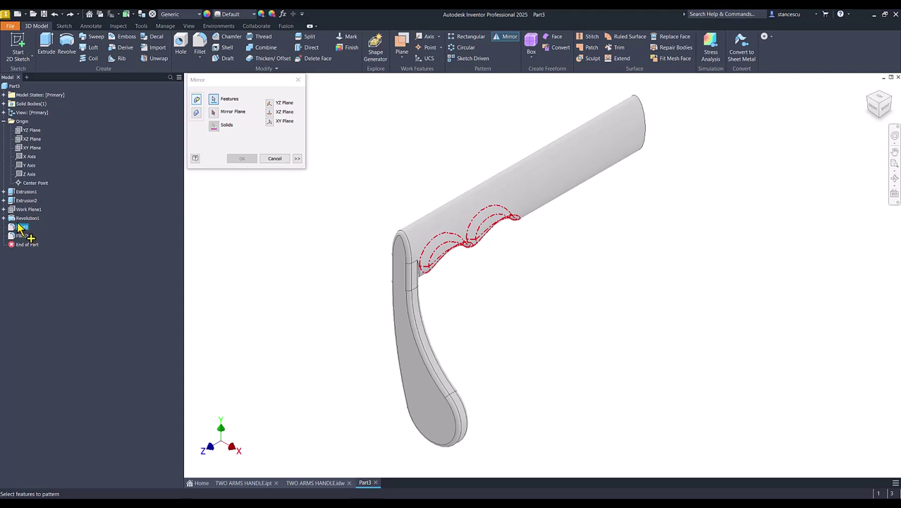
pyautogui.click(22, 218)
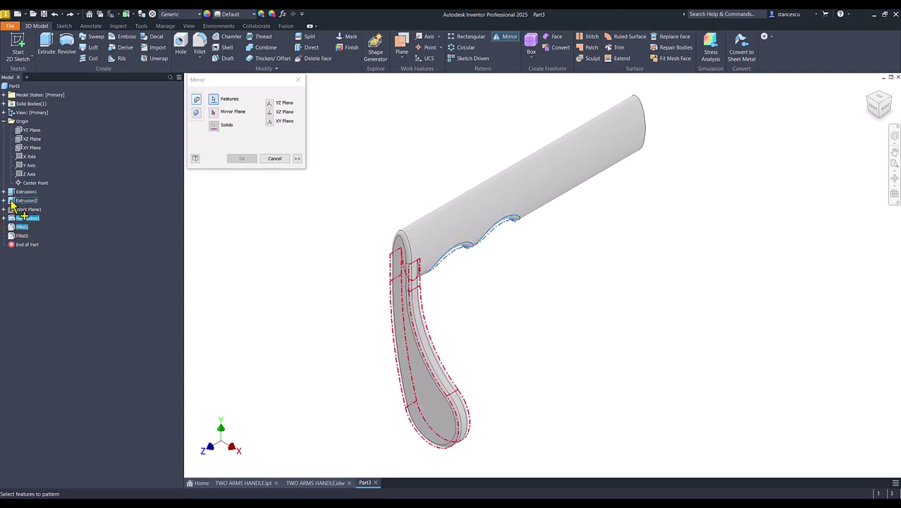
pyautogui.click(13, 200)
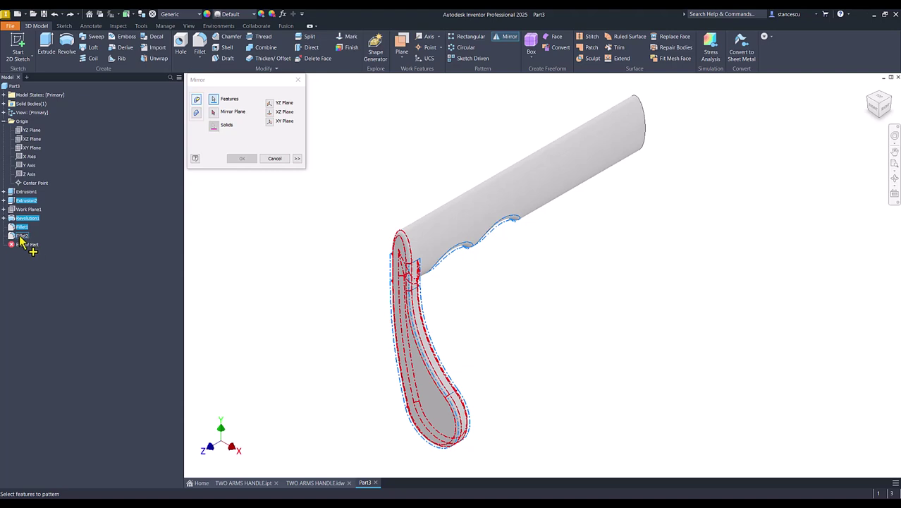
pyautogui.click(214, 114)
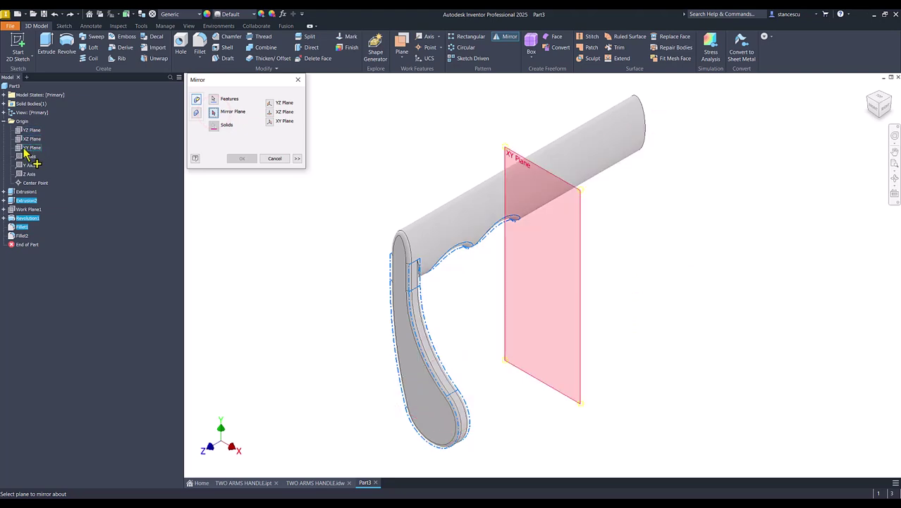
pyautogui.click(27, 148)
pyautogui.click(242, 158)
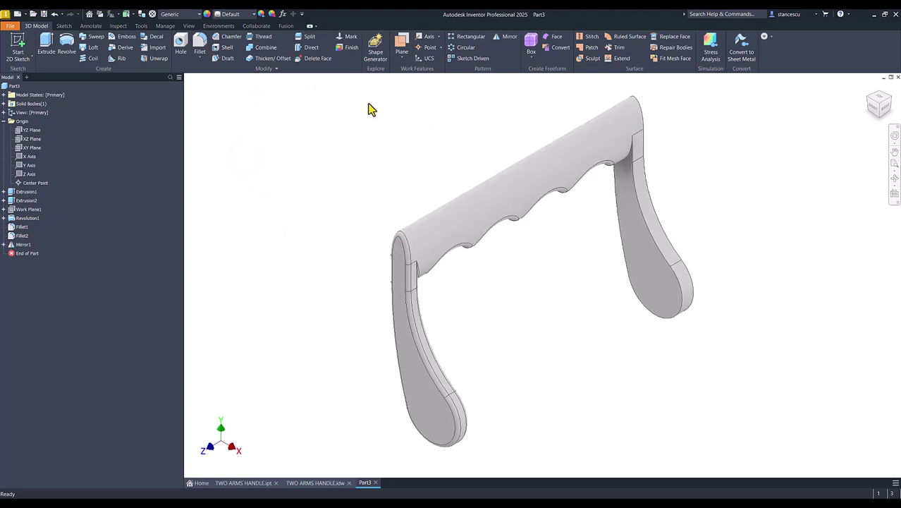
# - Fillet the inner and outer outline edges of the mirrored arm and its joint edge with the grip at 1,5 mm
pyautogui.press('f')
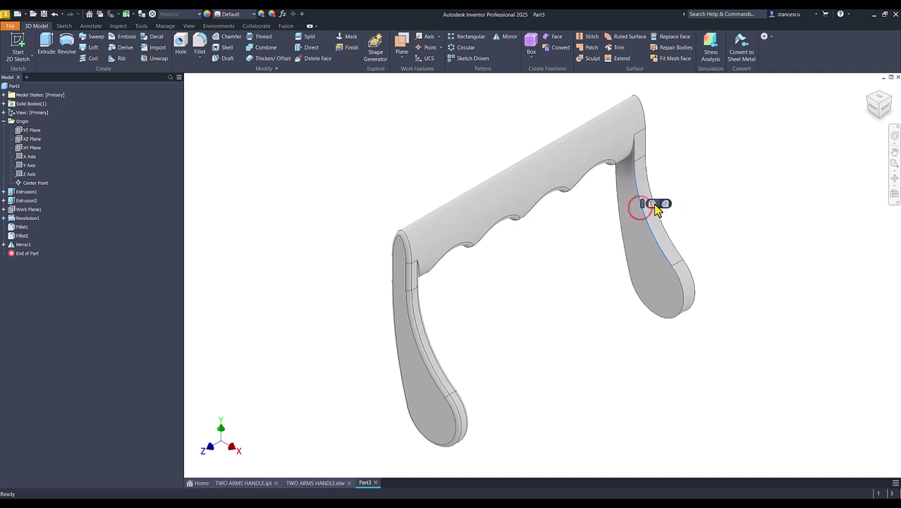
pyautogui.click(653, 204)
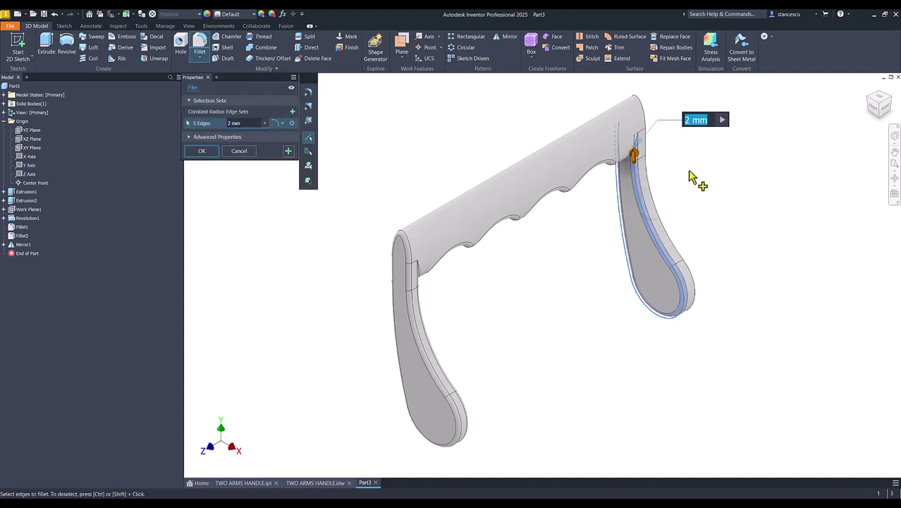
pyautogui.write('1,5')
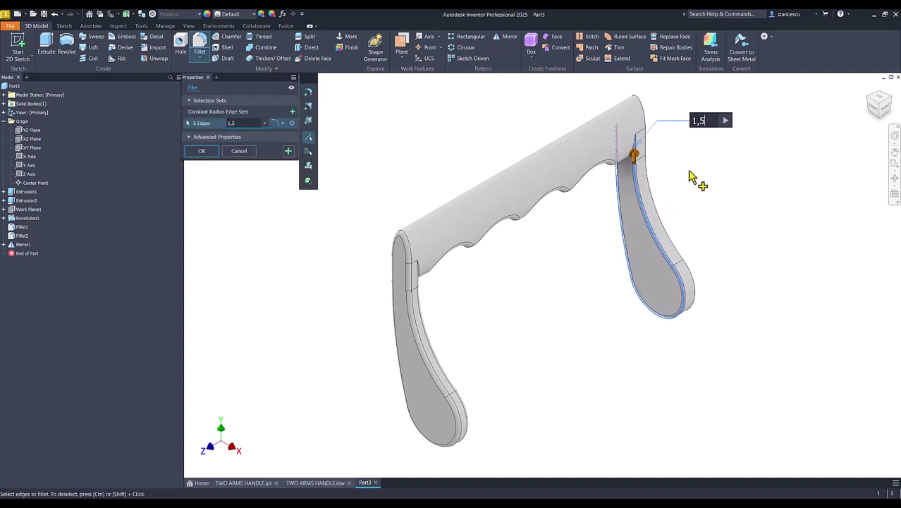
pyautogui.click(660, 204)
pyautogui.keyDown('shift'); pyautogui.moveTo(660, 205); pyautogui.dragTo(653, 223, button='middle'); pyautogui.keyUp('shift')
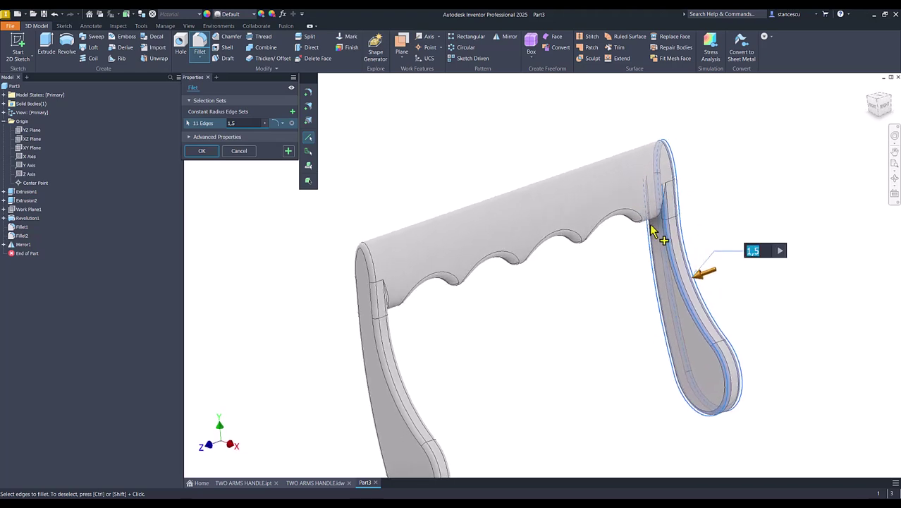
pyautogui.click(656, 223)
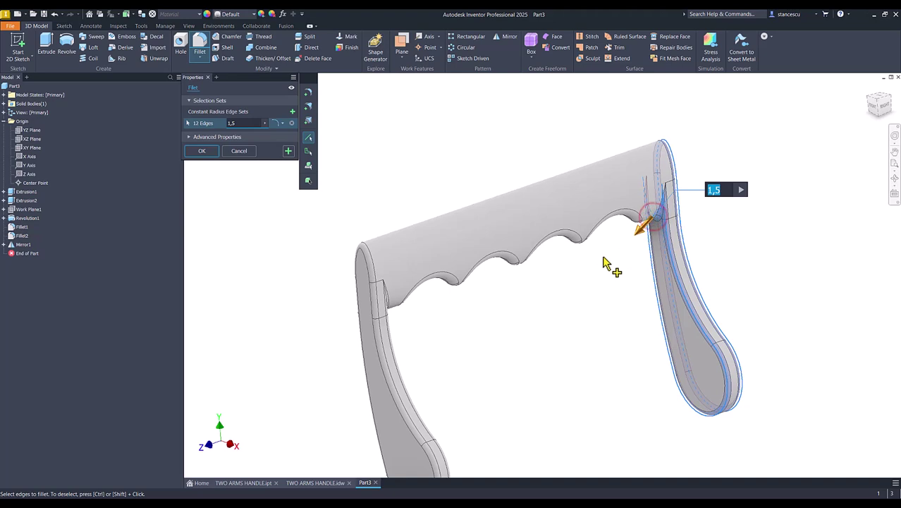
pyautogui.scroll(3, 446, 222)
pyautogui.click(203, 151)
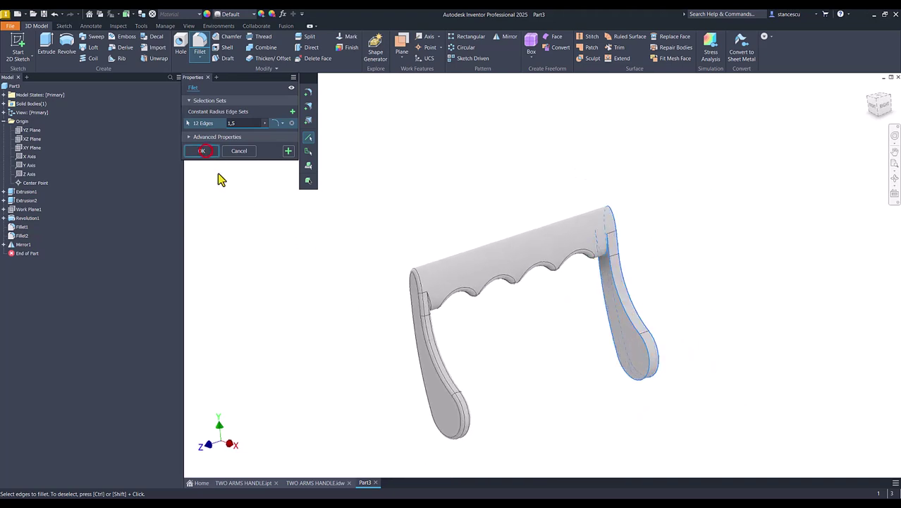
pyautogui.press('F6')
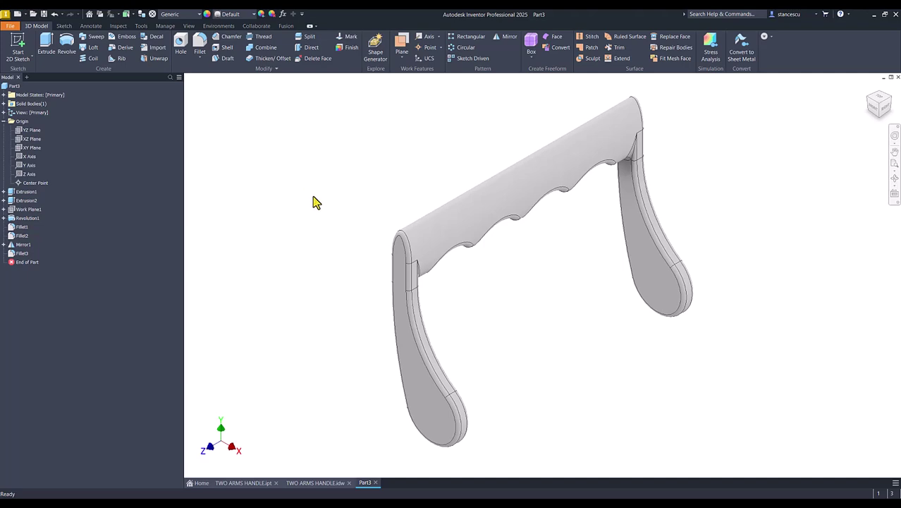
# - Create a sketch on the outer face of the front arm containing its projected outline and centre point
pyautogui.click(426, 416)
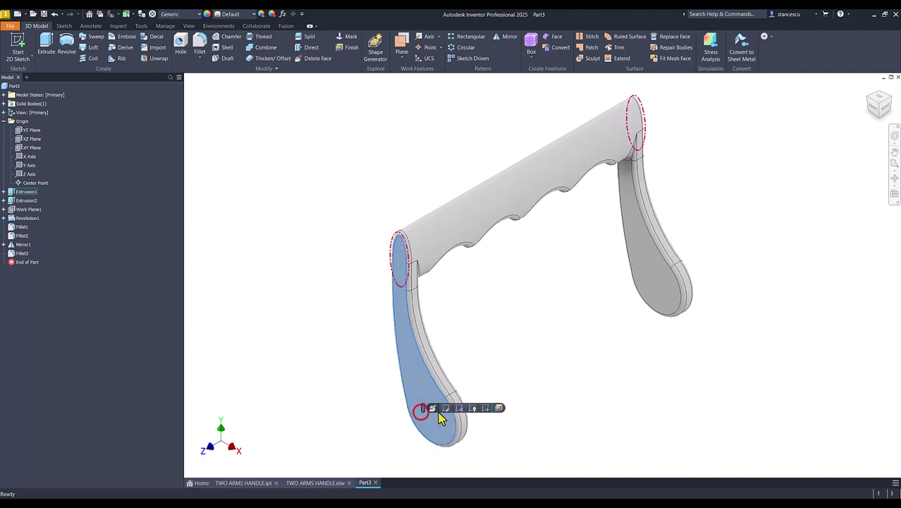
pyautogui.click(486, 411)
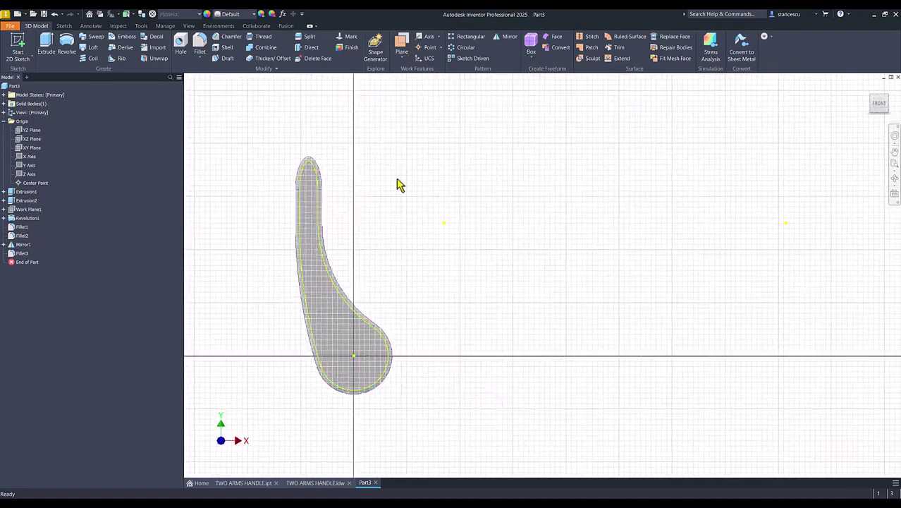
pyautogui.click(510, 47)
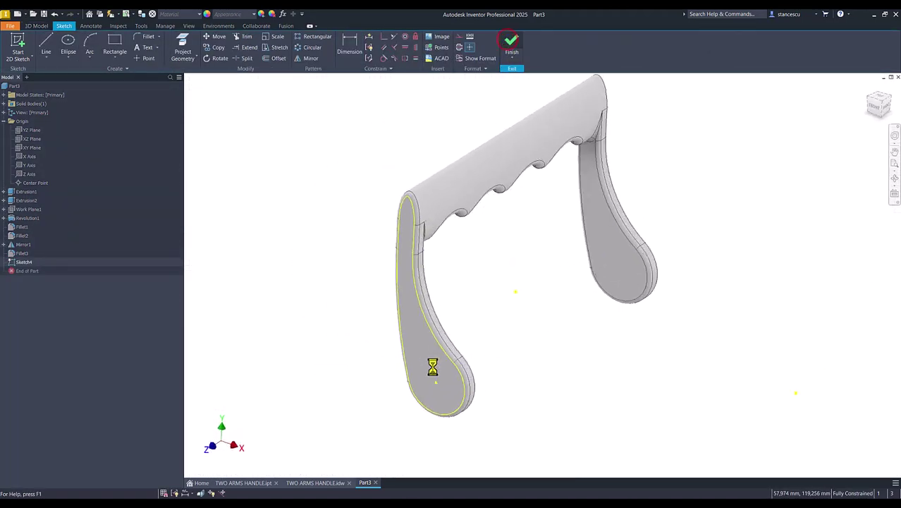
# - Consult the hole dimension in TWO ARMS HANDLE.idw and cut a 14 mm through-all hole in Part3 at the arm sketch's centre point
pyautogui.click(315, 482)
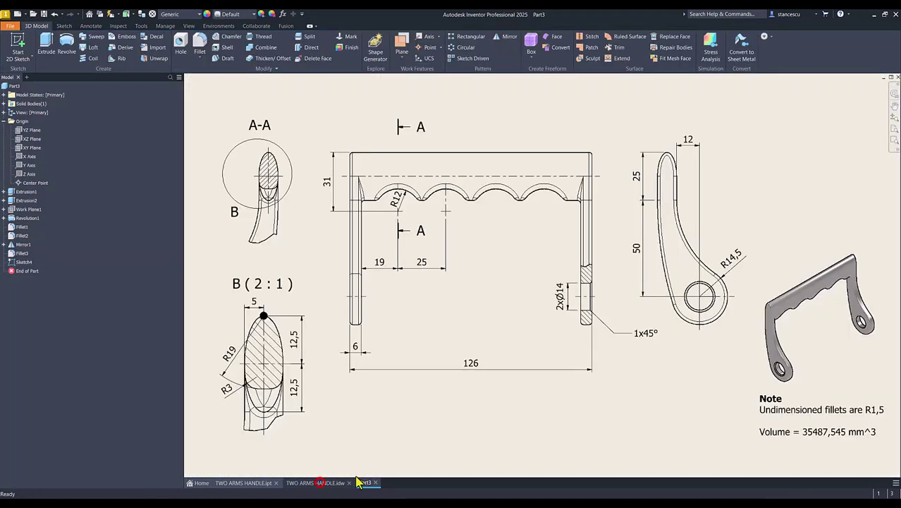
pyautogui.click(562, 294)
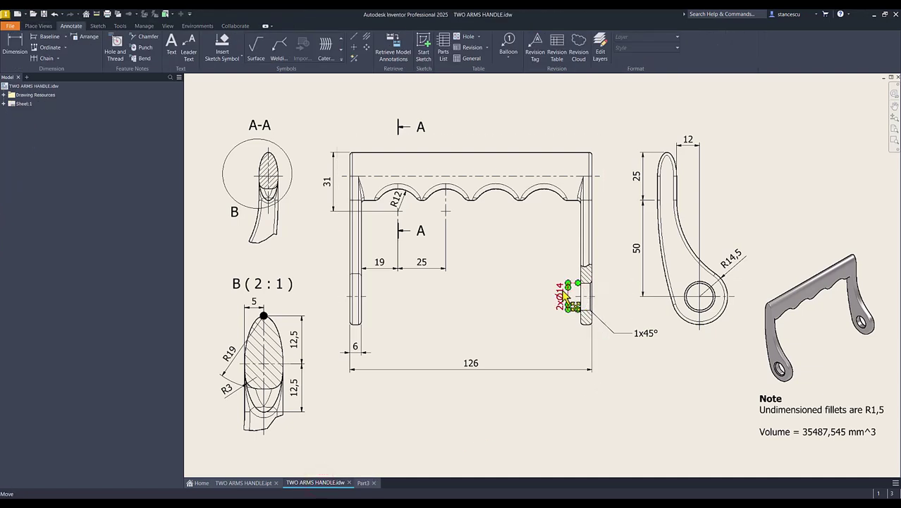
pyautogui.press('Escape')
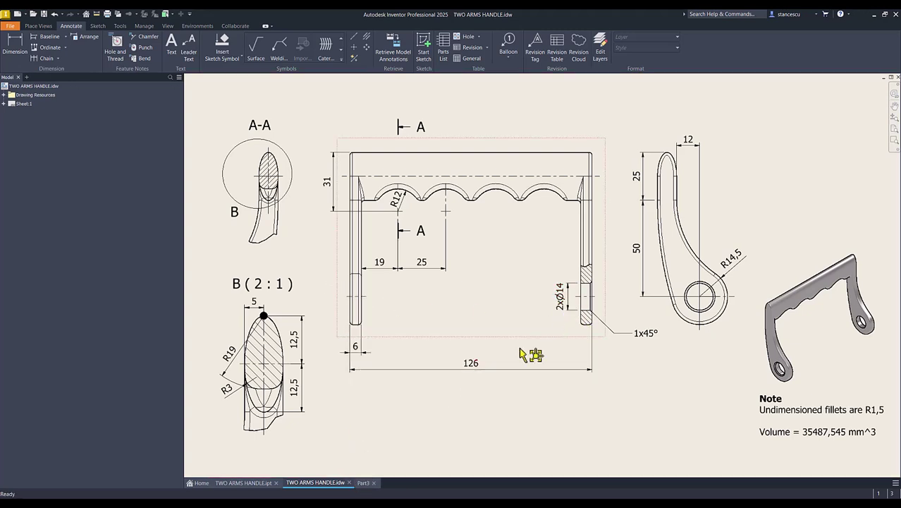
pyautogui.click(364, 483)
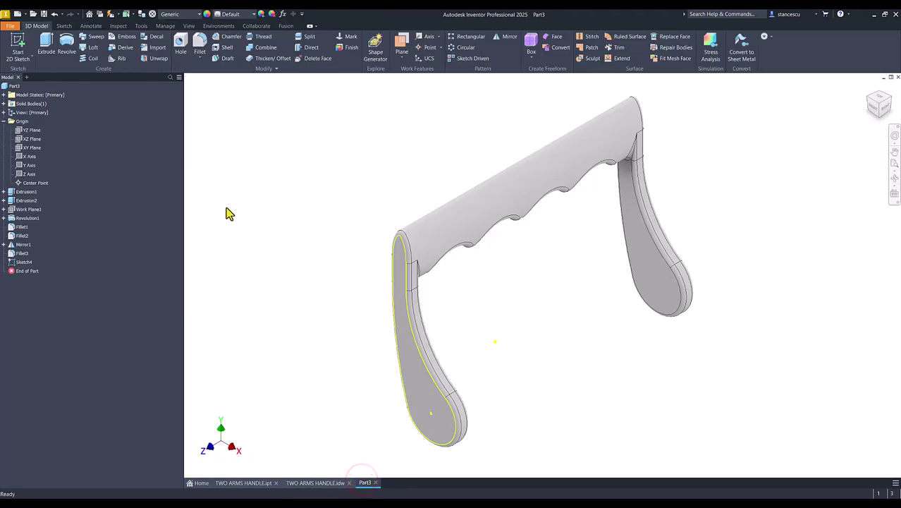
pyautogui.click(180, 43)
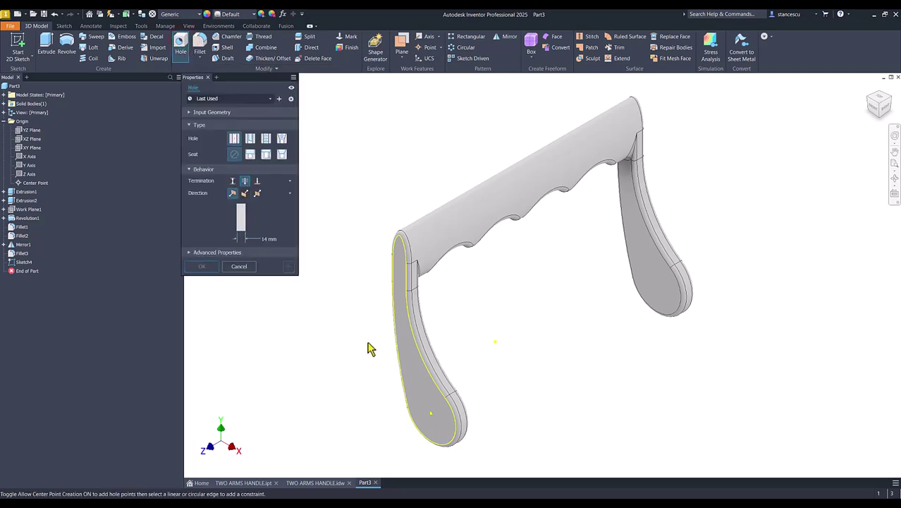
pyautogui.click(434, 416)
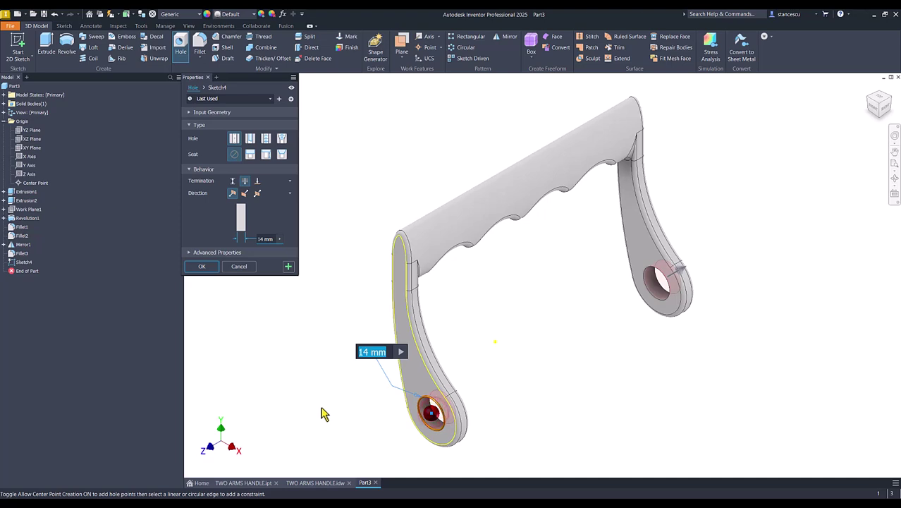
pyautogui.click(202, 266)
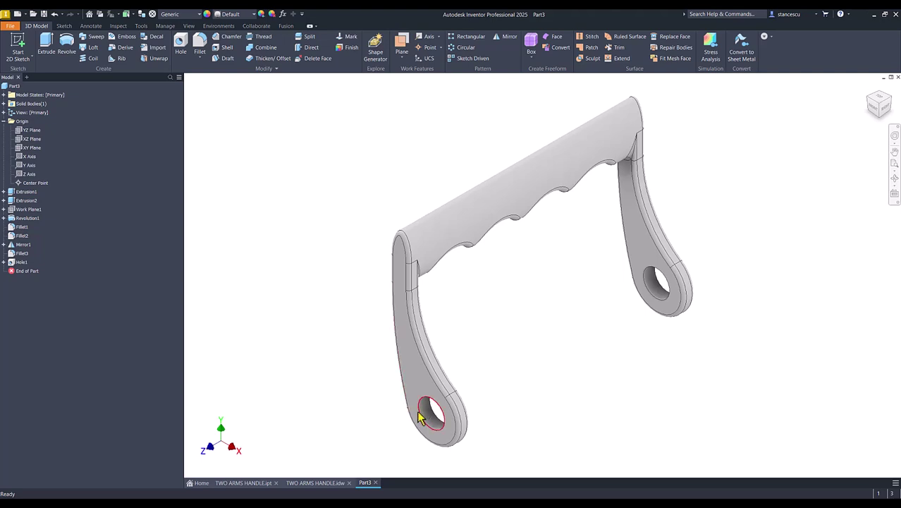
# - Chamfer the outer edges of the holes in both arms with a 1 mm distance and inspect the handle
pyautogui.hotkey('ctrl', 'shift', 'k')
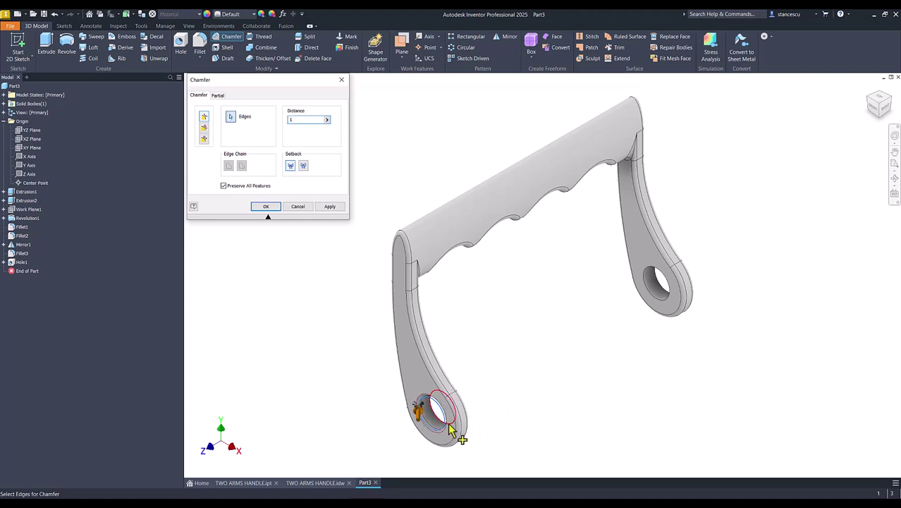
pyautogui.click(664, 287)
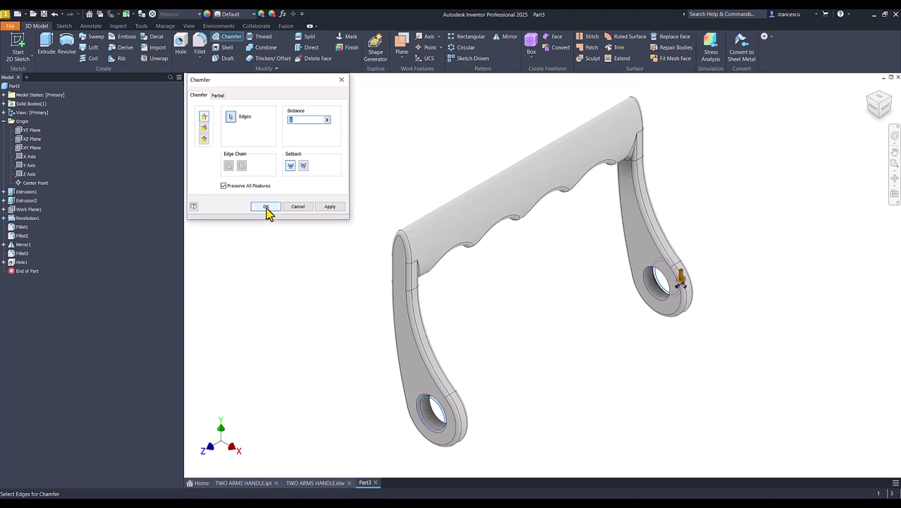
pyautogui.click(266, 207)
pyautogui.click(230, 264)
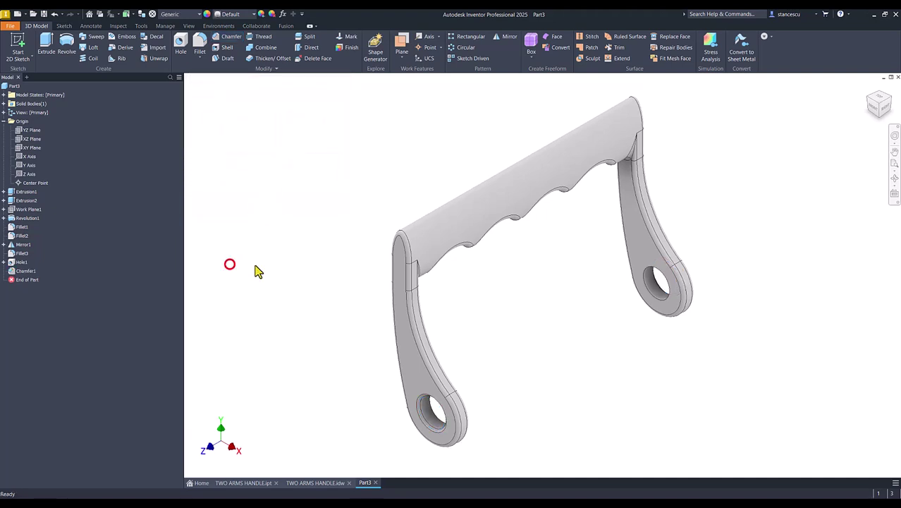
pyautogui.press('F6')
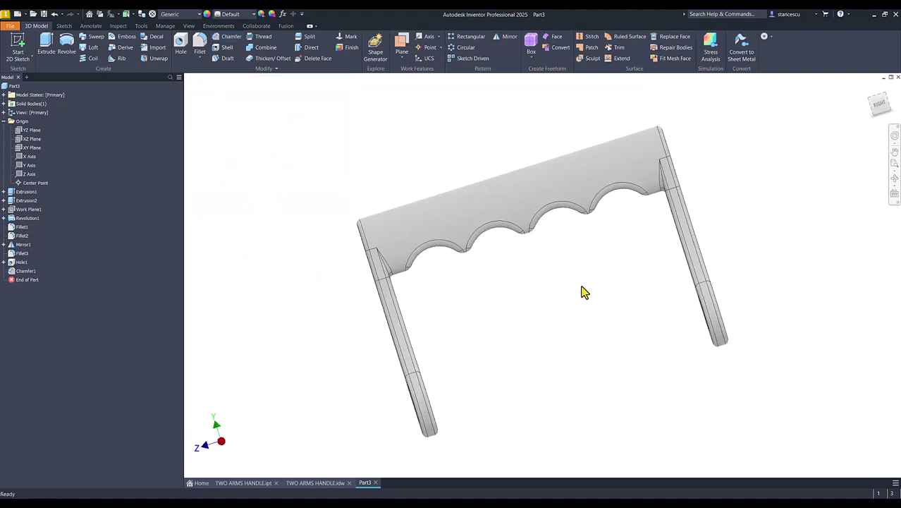
pyautogui.keyDown('shift'); pyautogui.moveTo(559, 288); pyautogui.dragTo(386, 265, button='middle'); pyautogui.keyUp('shift')
pyautogui.press('F6')
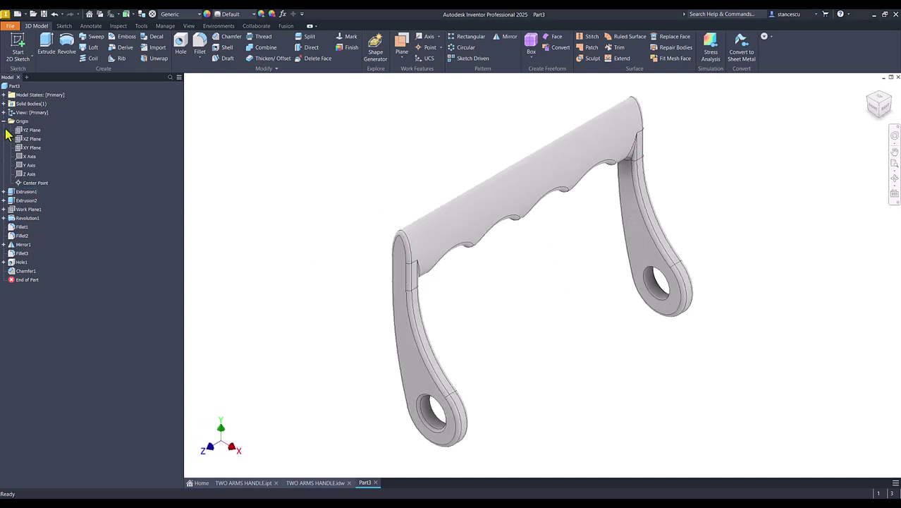
# - Collapse the Origin folder, update the physical properties in Part3's iProperties and copy the volume value
pyautogui.click(4, 121)
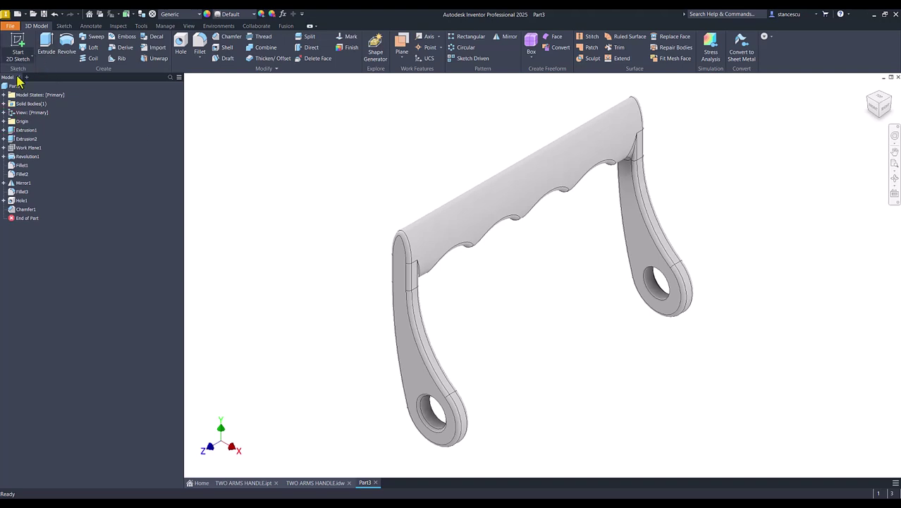
pyautogui.rightClick(14, 87)
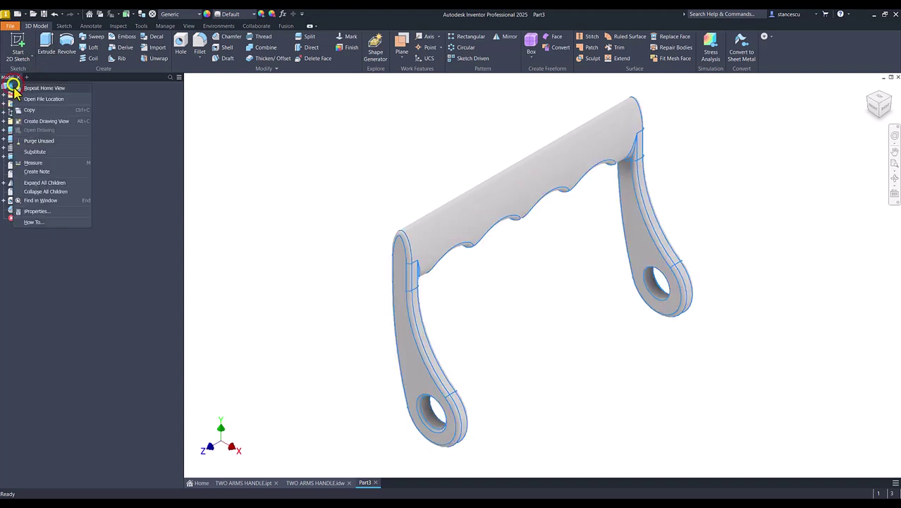
pyautogui.click(37, 211)
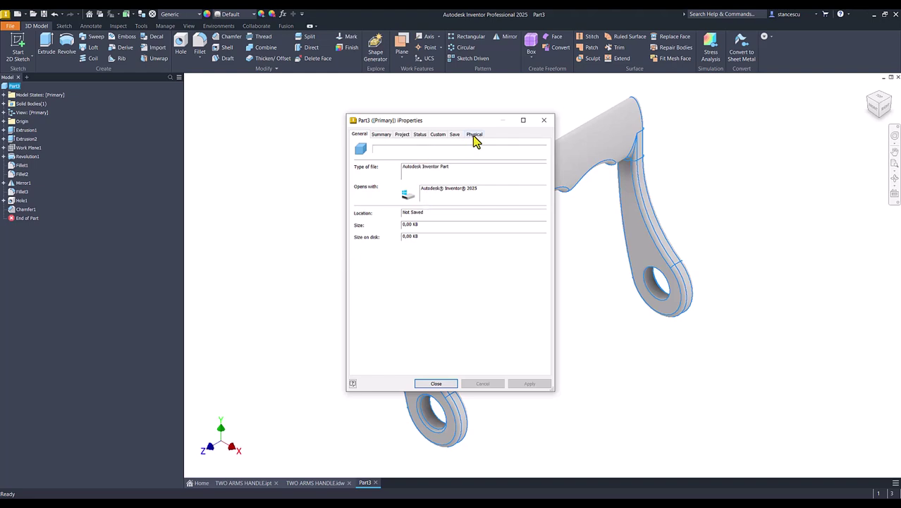
pyautogui.click(474, 134)
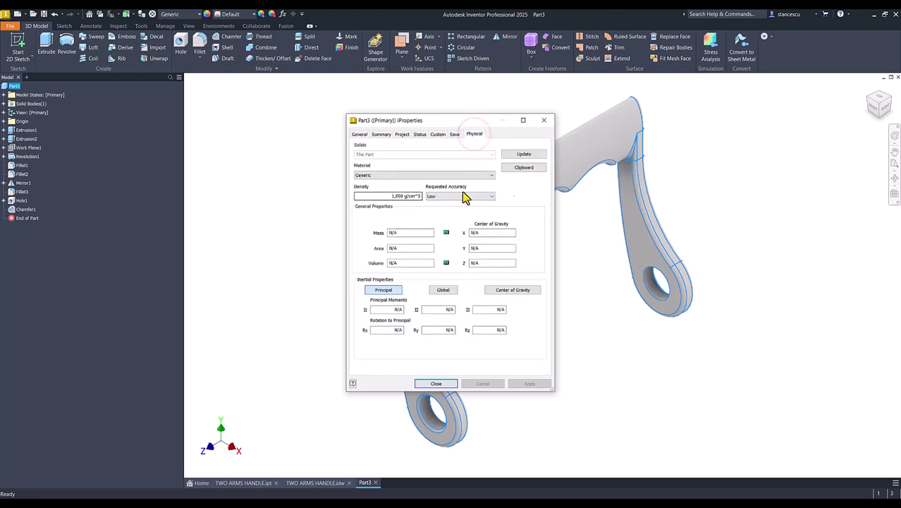
pyautogui.click(524, 153)
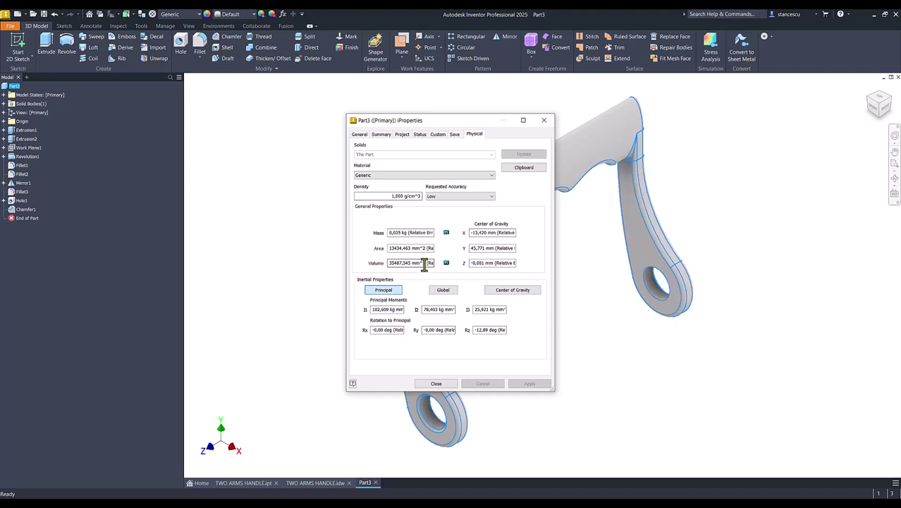
pyautogui.moveTo(424, 263); pyautogui.dragTo(359, 262)
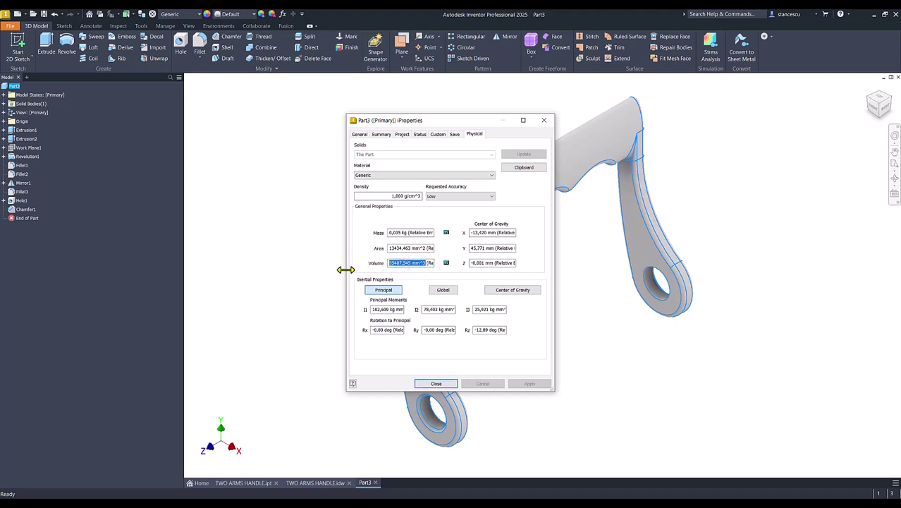
pyautogui.hotkey('ctrl', 'c')
pyautogui.click(436, 383)
# - Compare the copied volume with the note in TWO ARMS HANDLE.idw by pasting it under the Volume line, then discard the text edit
pyautogui.click(315, 485)
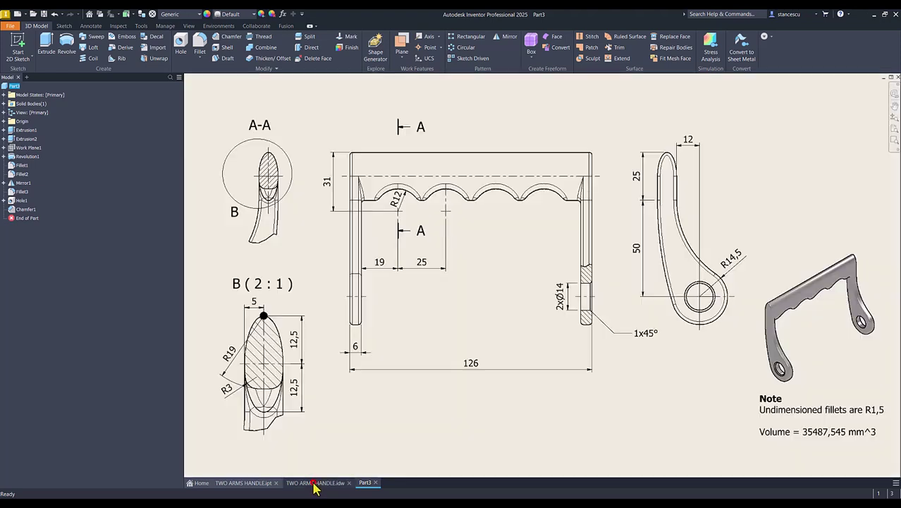
pyautogui.click(799, 409)
pyautogui.doubleClick(799, 408)
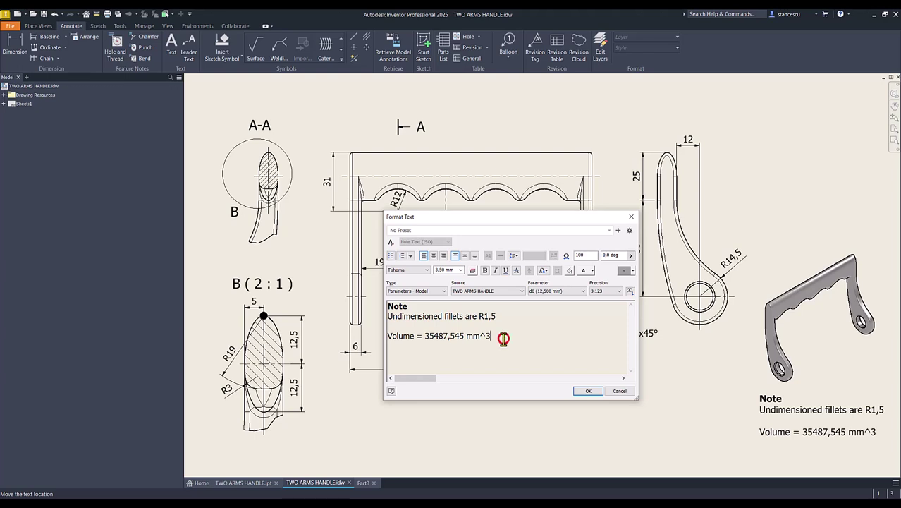
pyautogui.press('Return')
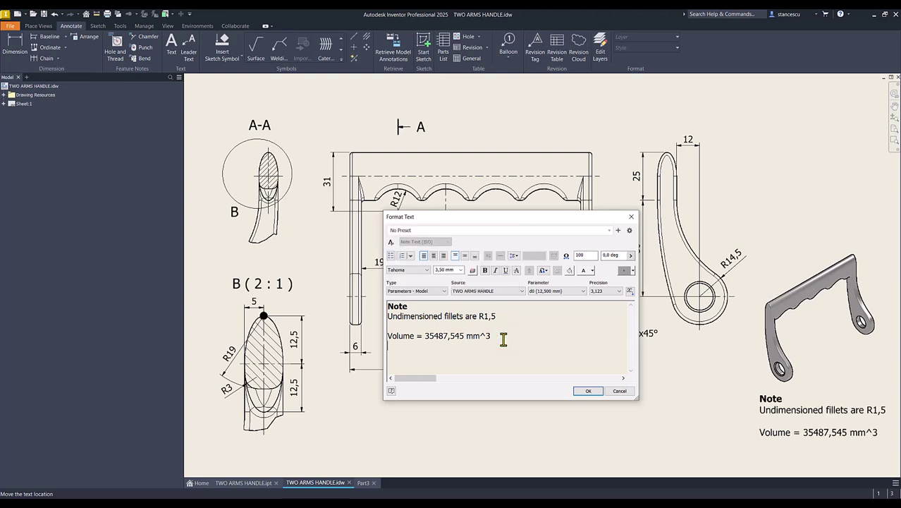
pyautogui.hotkey('ctrl', 'v')
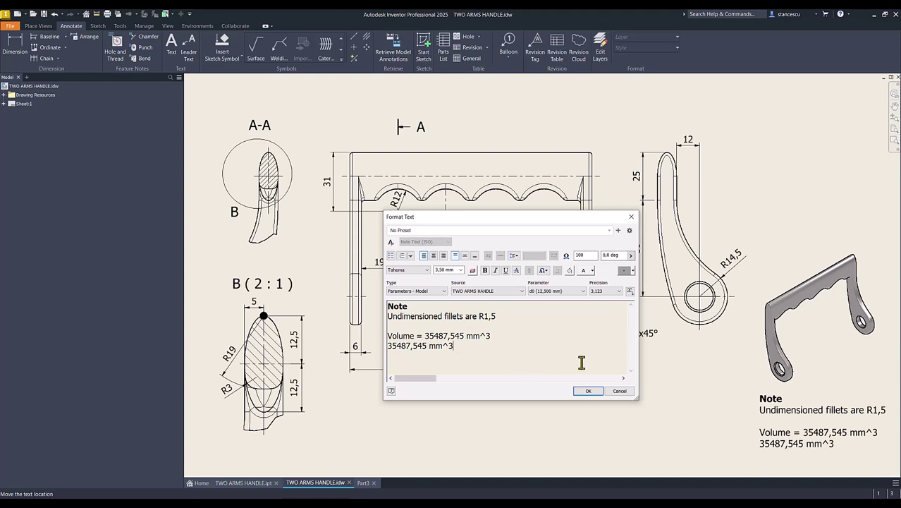
pyautogui.click(618, 392)
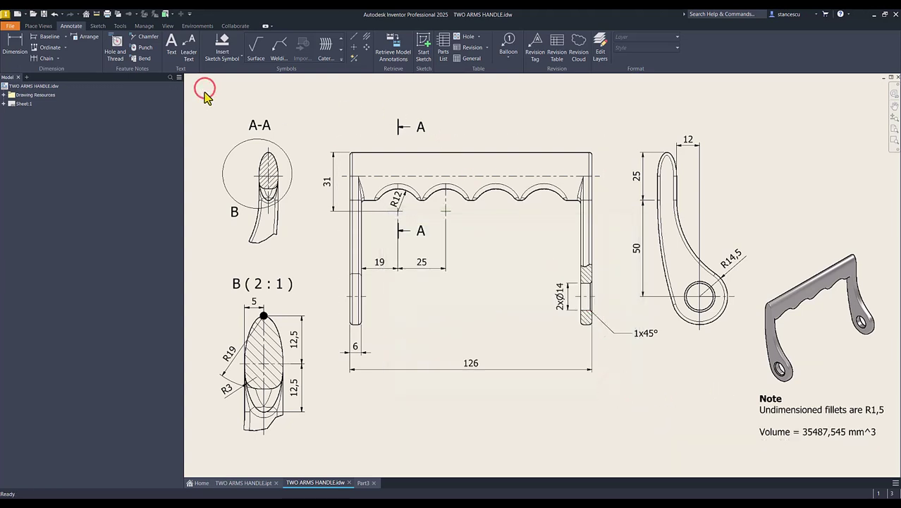
# - Return to Part3 and assign the Stainless Steel material to the handle
pyautogui.click(362, 483)
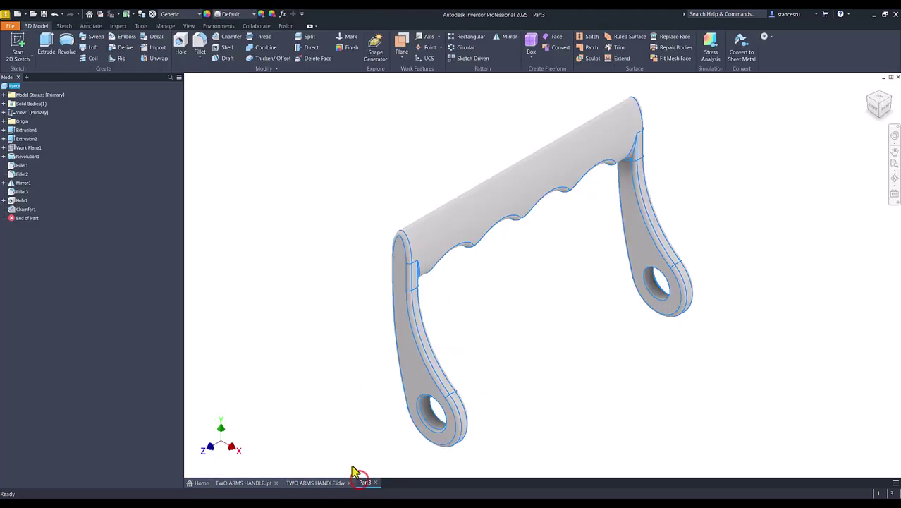
pyautogui.click(171, 14)
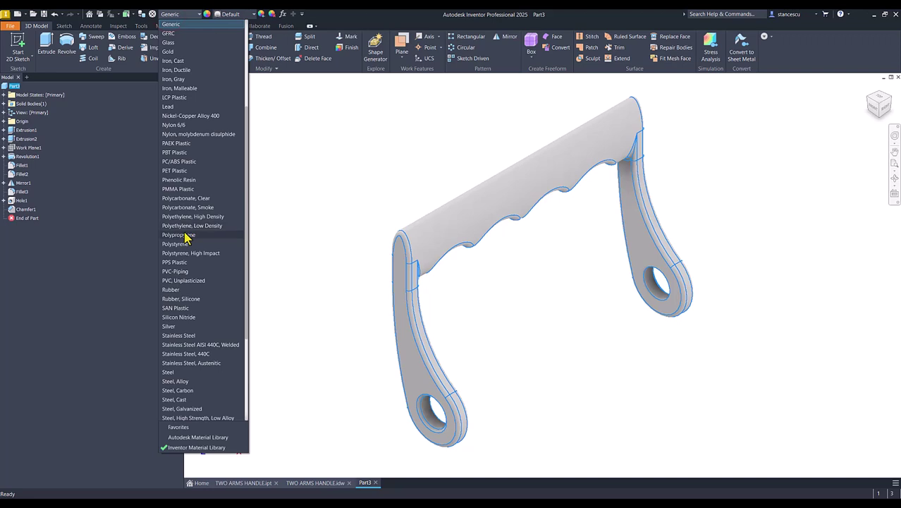
pyautogui.click(191, 283)
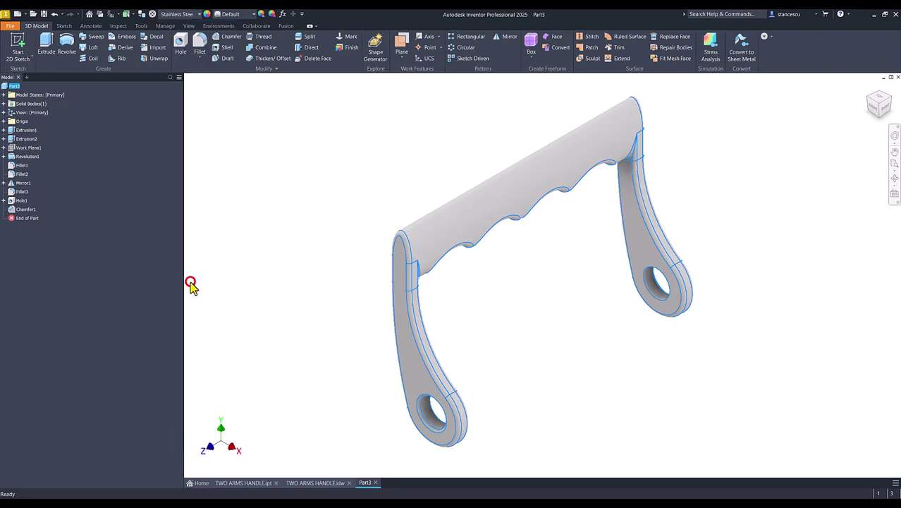
pyautogui.click(300, 195)
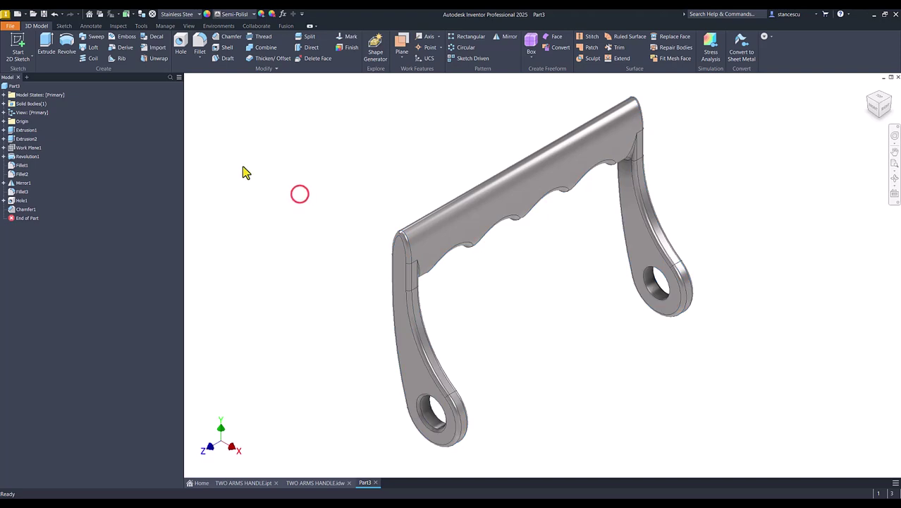
# - Set the visual style of Part3 to Shaded, without visible edges
pyautogui.click(189, 25)
pyautogui.click(161, 51)
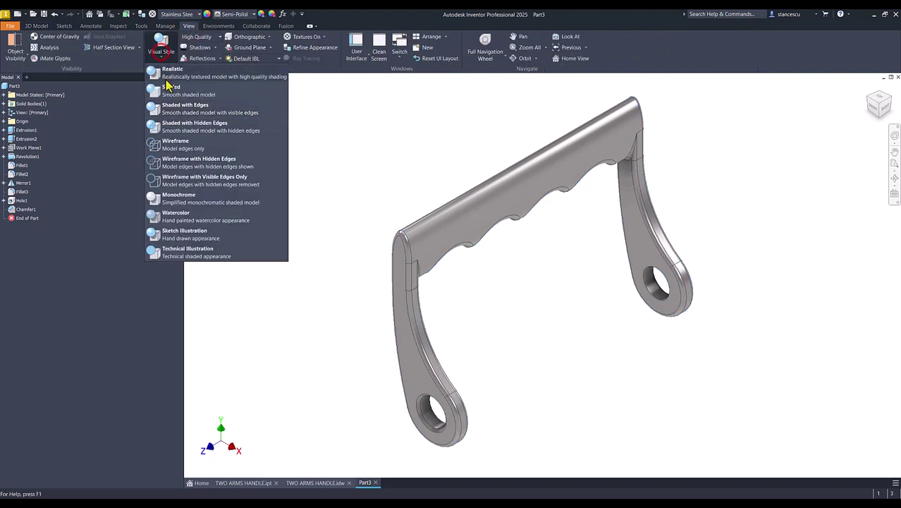
pyautogui.click(175, 92)
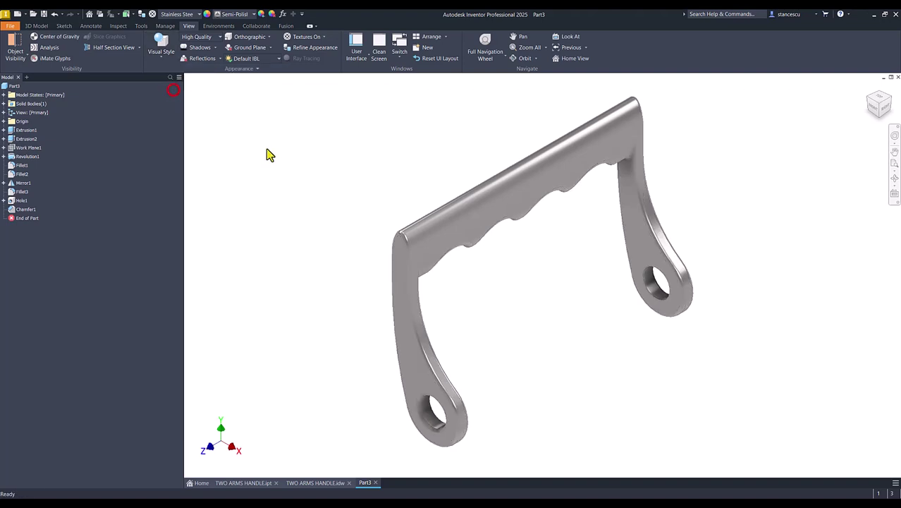
pyautogui.click(345, 159)
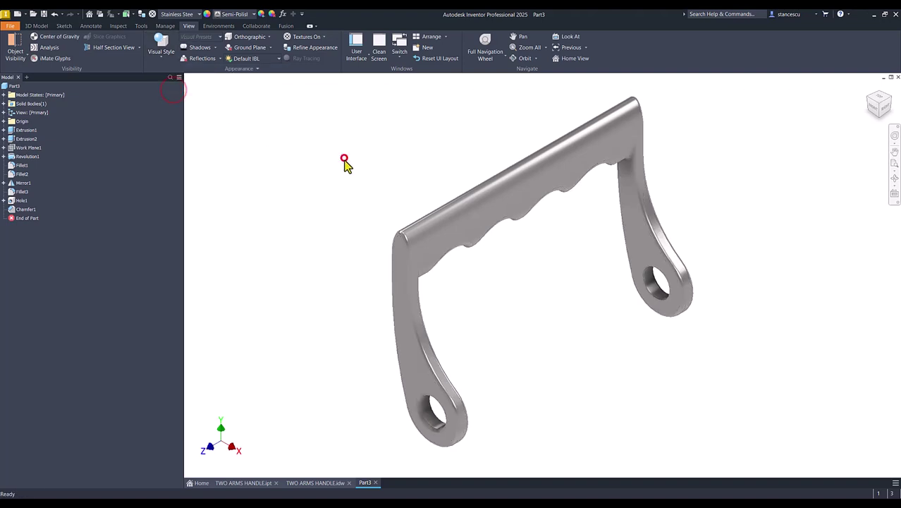
# - Compare the finished Part3 with the reference model TWO ARMS HANDLE.ipt, ending back in Part3
pyautogui.click(238, 484)
pyautogui.click(365, 483)
pyautogui.click(242, 483)
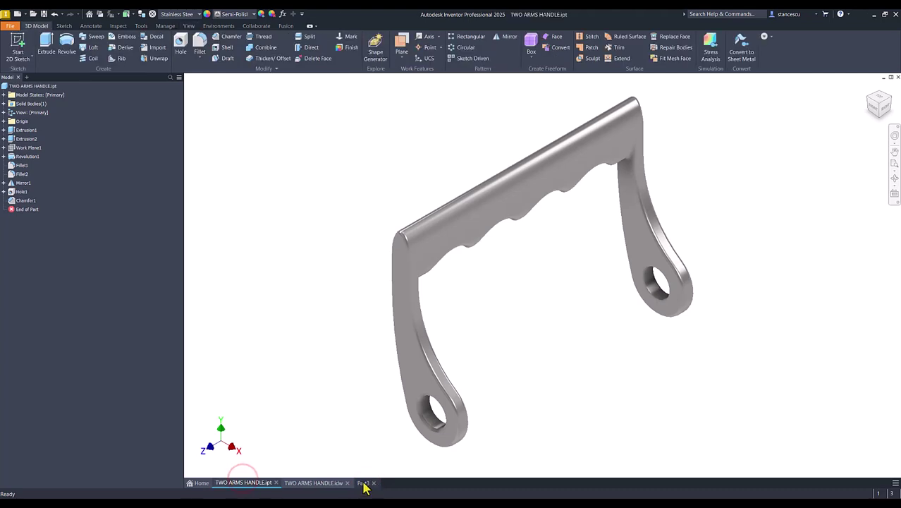
pyautogui.click(363, 483)
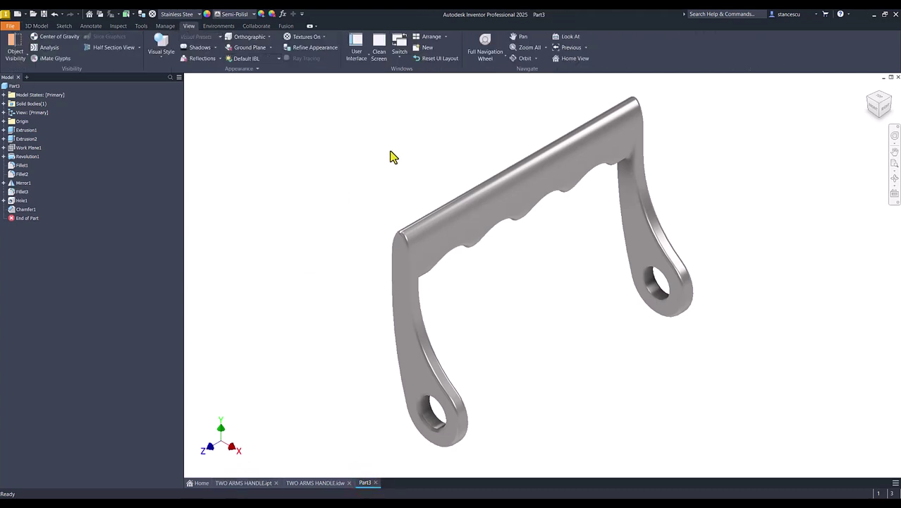
pyautogui.click(336, 163)
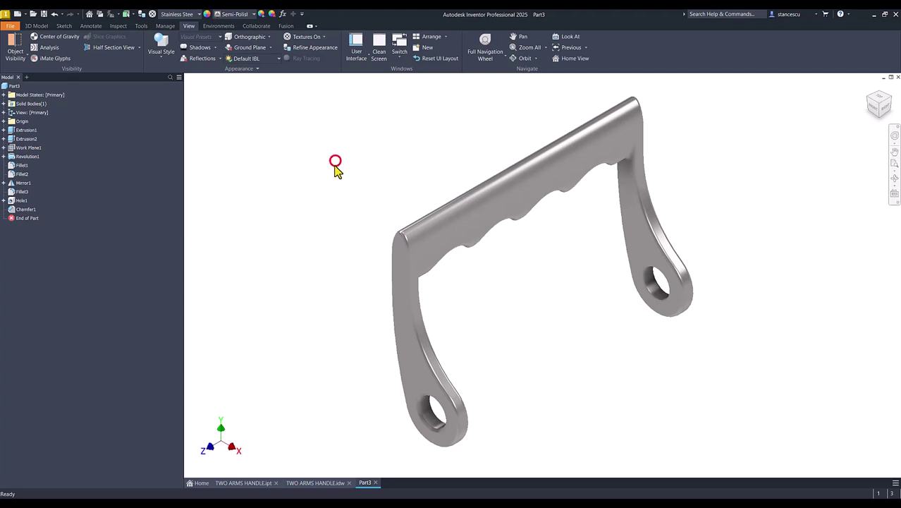